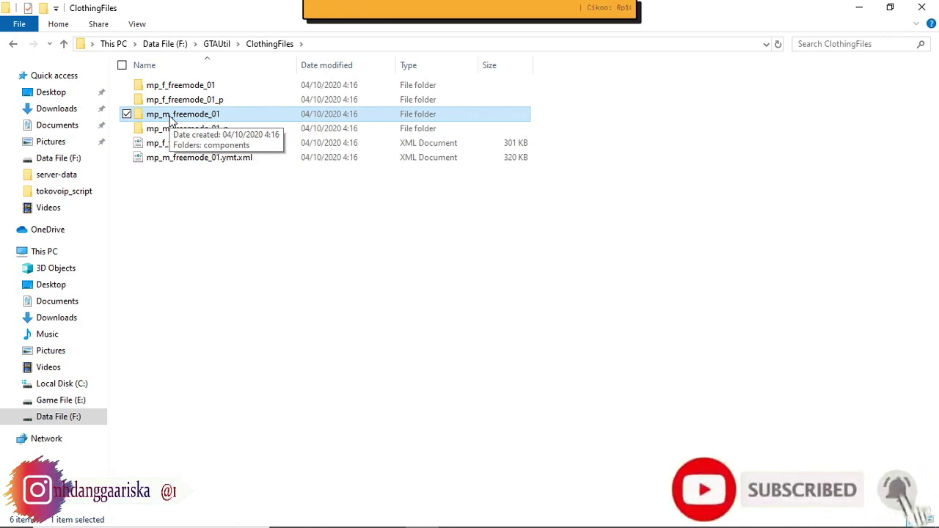
left_click(208, 142)
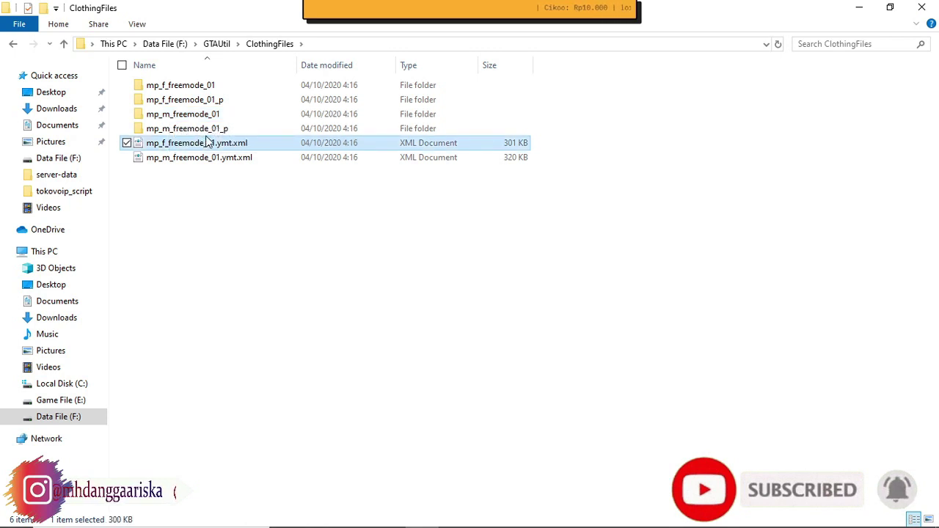
left_click(198, 135)
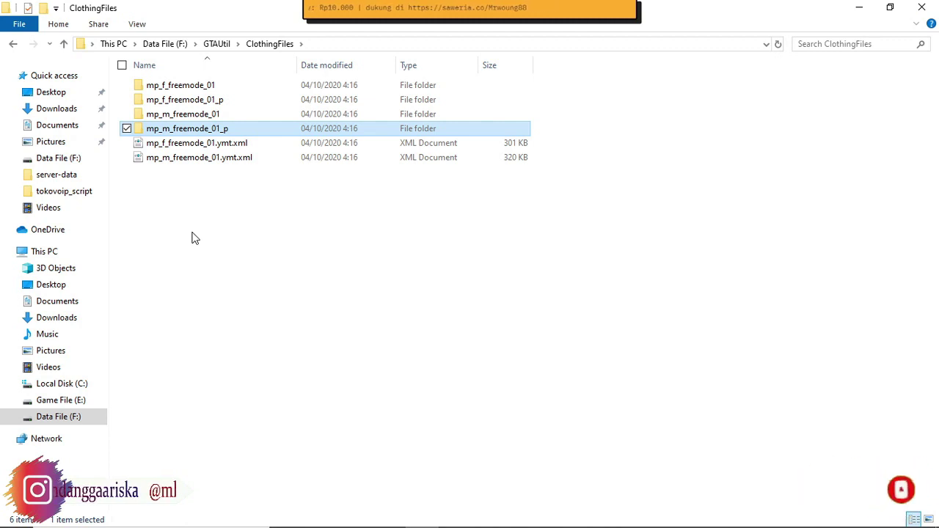
left_click(225, 264)
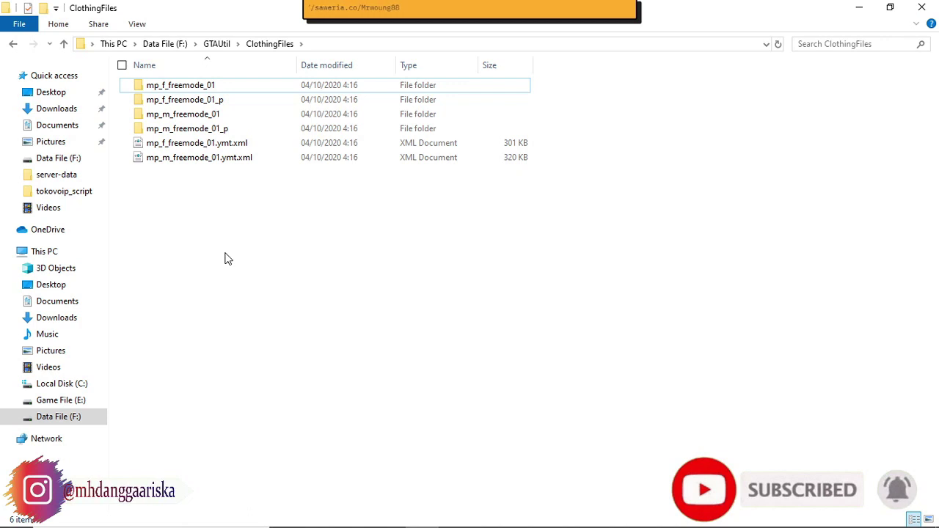
Switch to Chrome and open gta5-mods.com in a new tab.
mouse_move(573, 507)
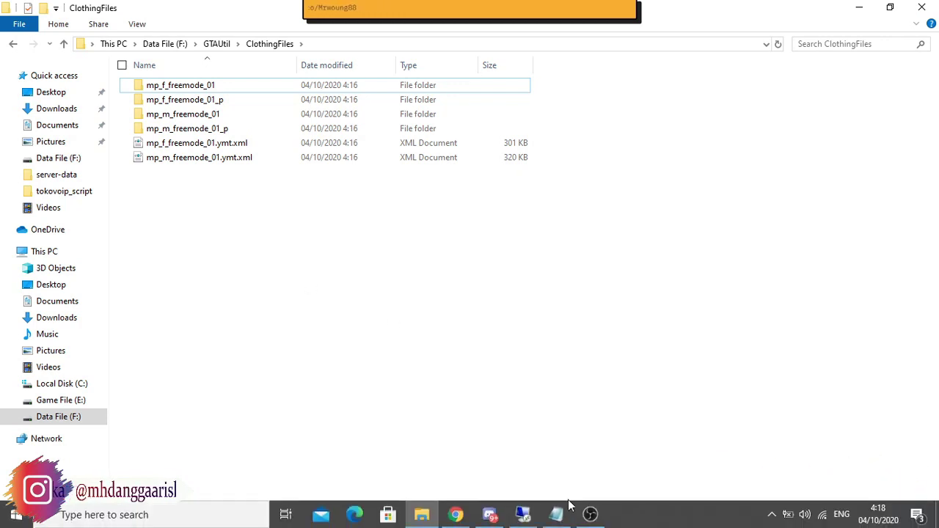
left_click(456, 515)
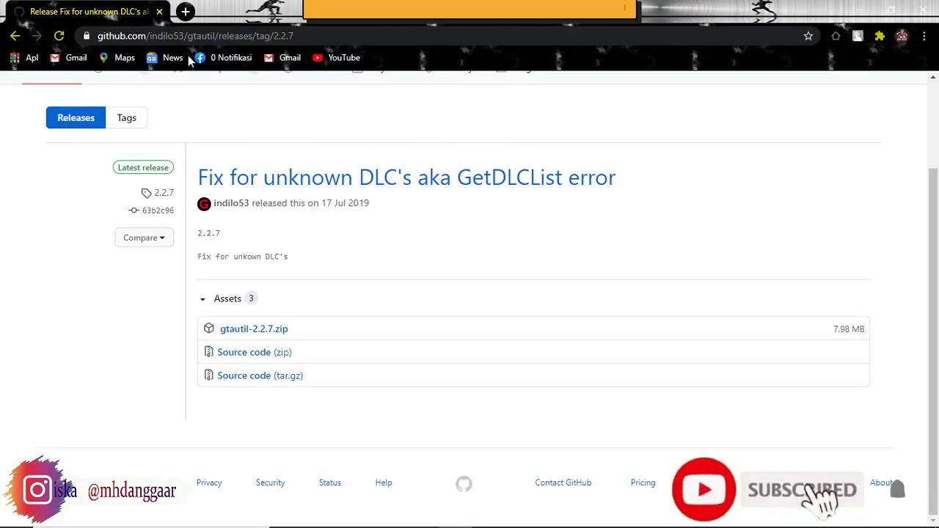
left_click(186, 12)
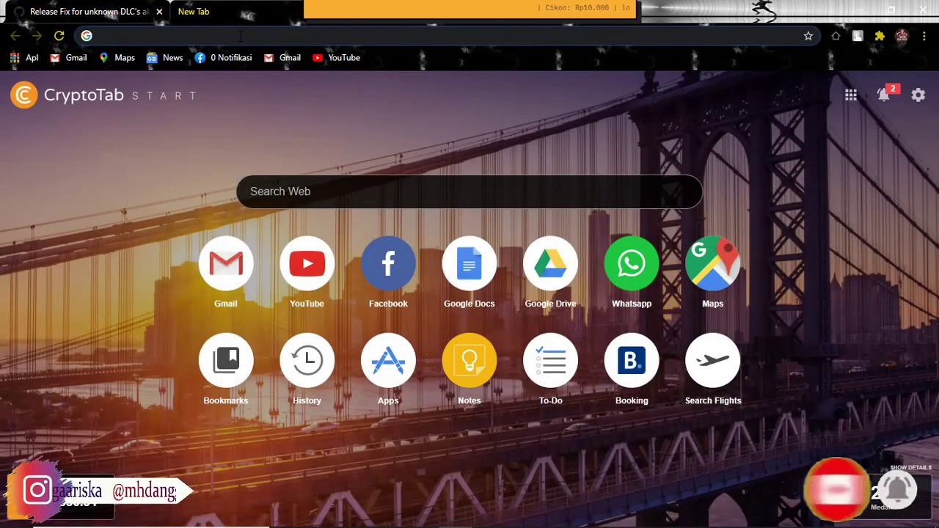
type("gta")
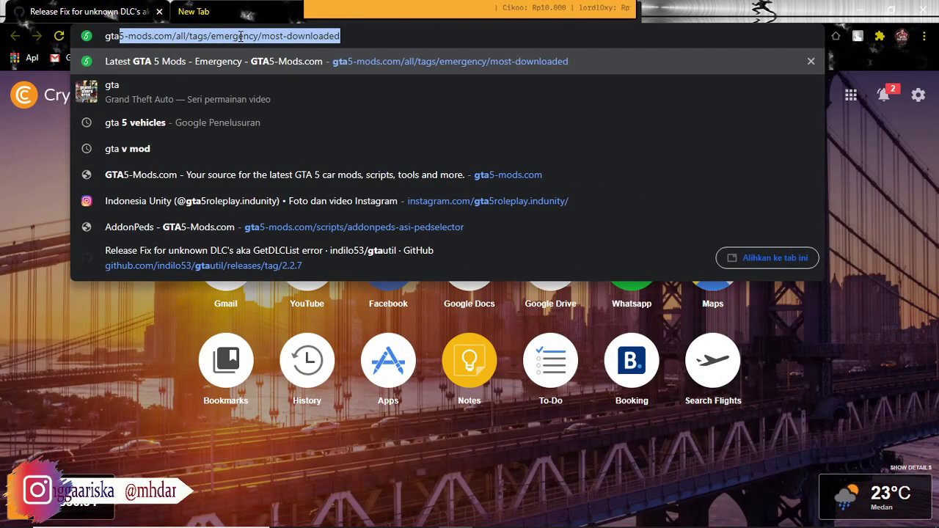
key("End")
key("BackSpace")
key("BackSpace")
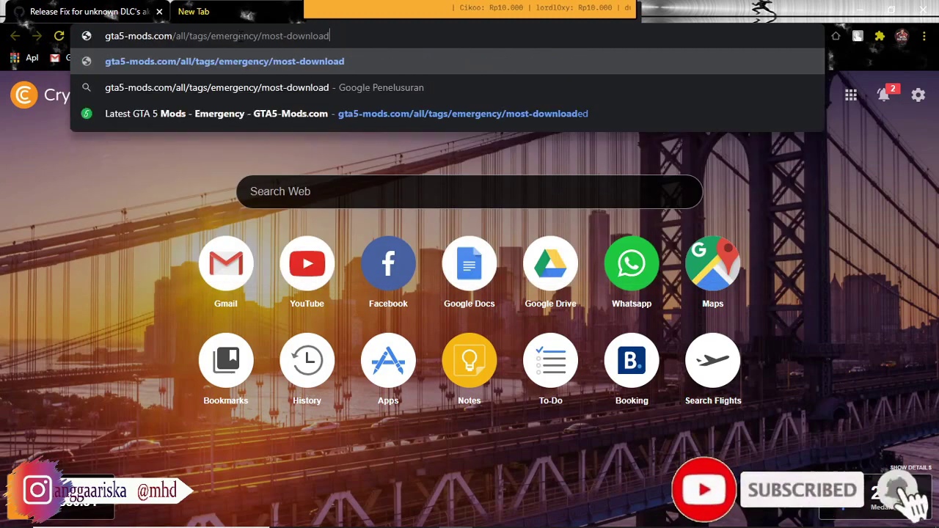
key("BackSpace")
key("BackSpace")
key("BackSpace")
key("BackSpace")
key("BackSpace")
key("BackSpace")
key("BackSpace")
key("BackSpace")
key("BackSpace")
key("BackSpace")
key("BackSpace")
key("BackSpace")
key("BackSpace")
key("BackSpace")
key("BackSpace")
key("BackSpace")
key("BackSpace")
key("BackSpace")
key("BackSpace")
key("BackSpace")
key("BackSpace")
key("BackSpace")
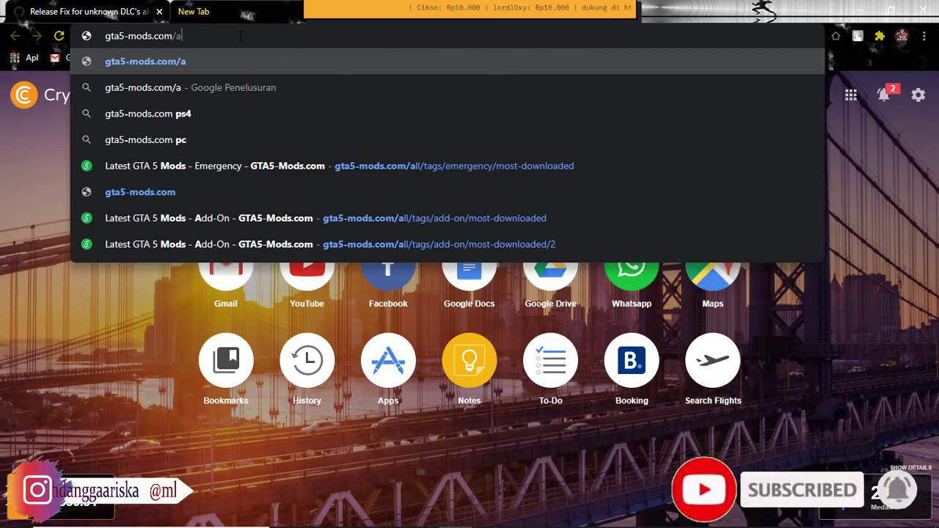
key("Return")
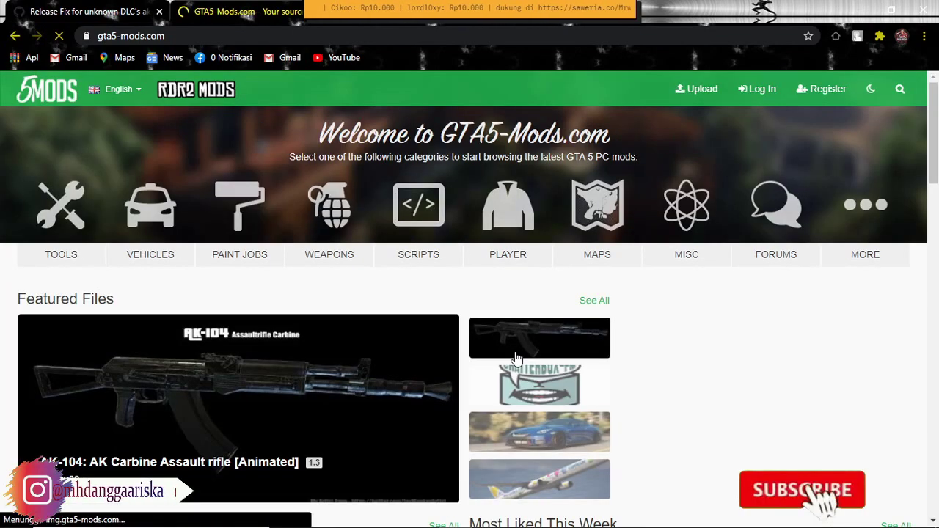
Find the helmet-tagged mods on GTA5-Mods, listed by most downloaded.
scroll(517, 357, "down", 3)
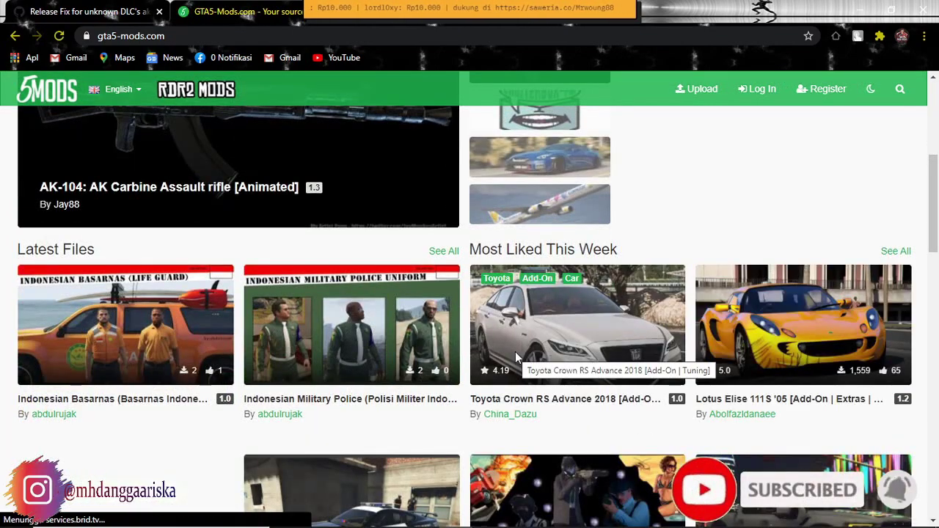
scroll(515, 352, "down", 3)
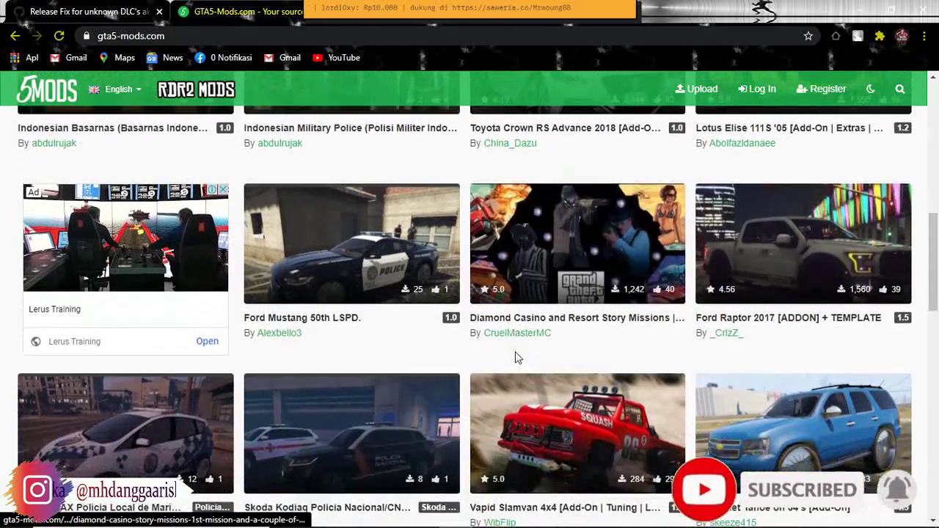
scroll(515, 358, "up", 6)
left_click(900, 89)
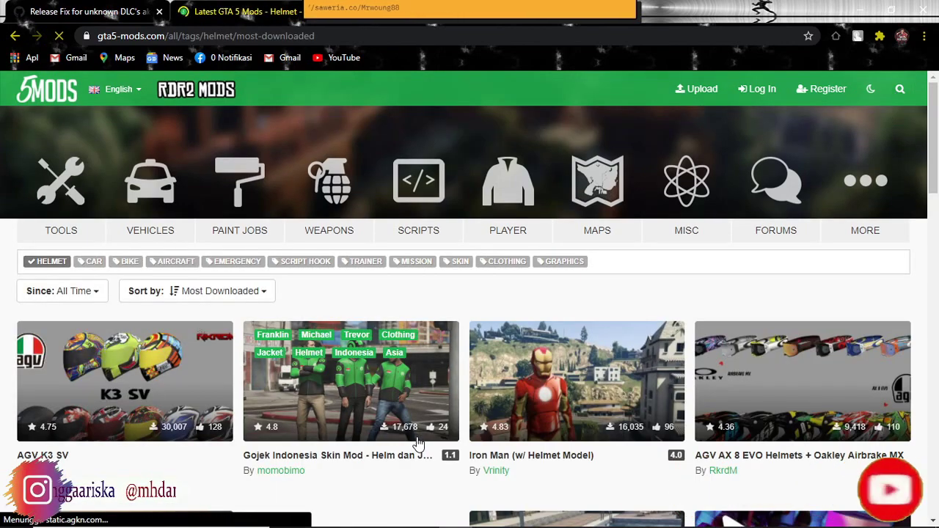
Browse the helmet mods and open the download page of Gojek Indonesia Skin Mod - Helm dan Jaket Gojek.
scroll(420, 444, "down", 3)
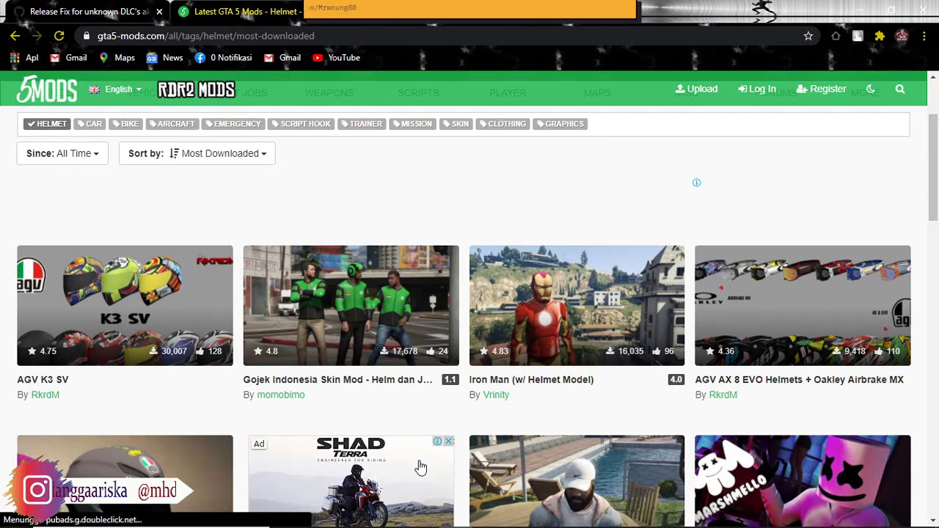
scroll(397, 462, "down", 2)
scroll(386, 441, "down", 2)
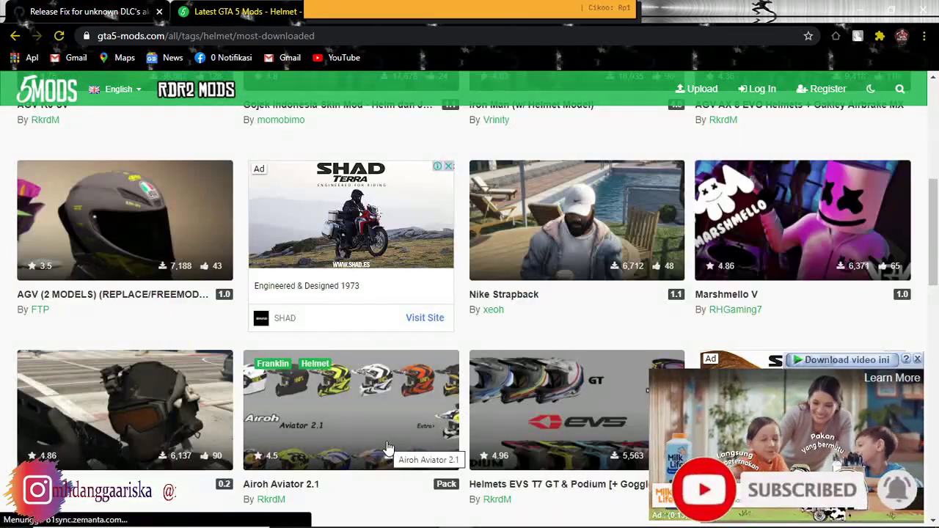
scroll(389, 448, "up", 3)
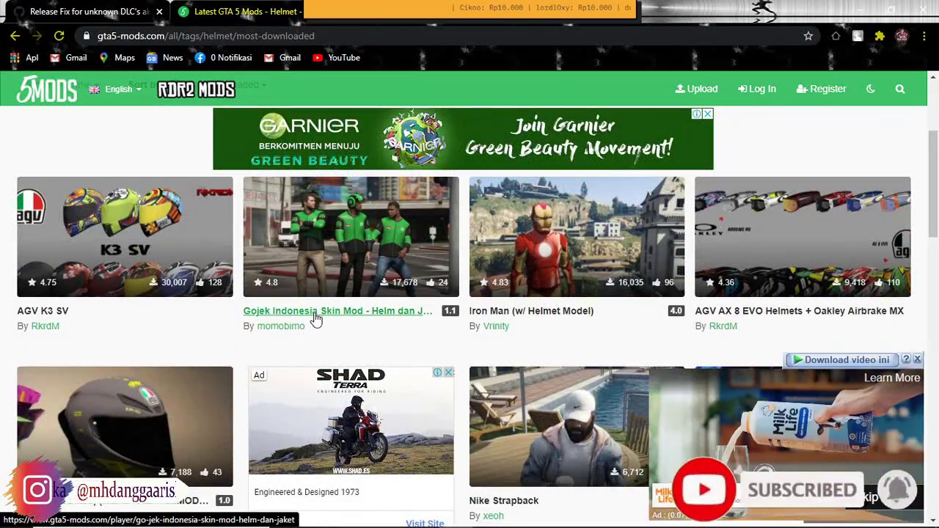
scroll(110, 438, "down", 1)
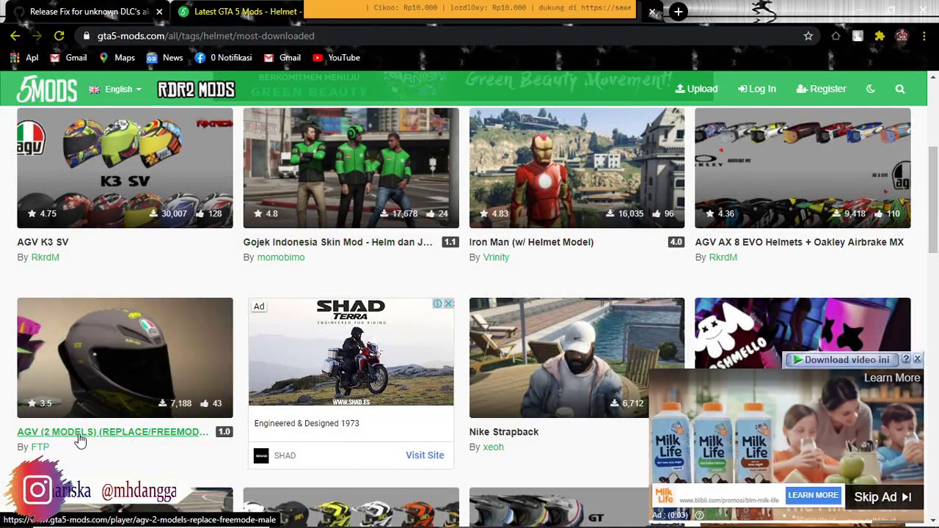
scroll(157, 396, "down", 5)
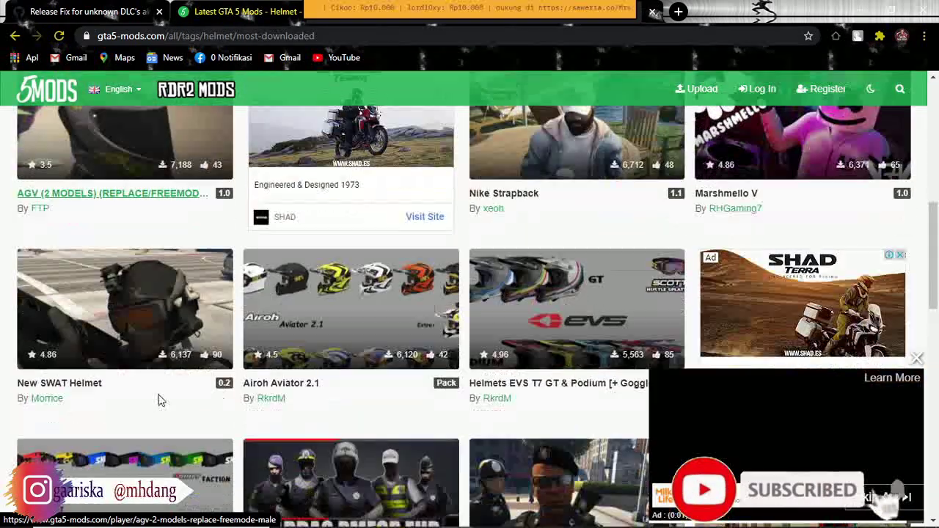
scroll(160, 400, "down", 3)
left_click(165, 411)
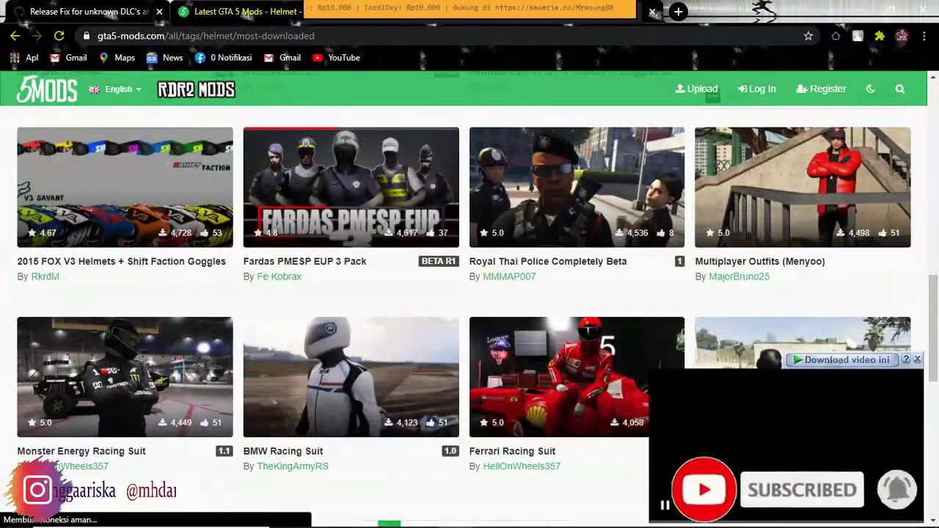
scroll(432, 328, "down", 3)
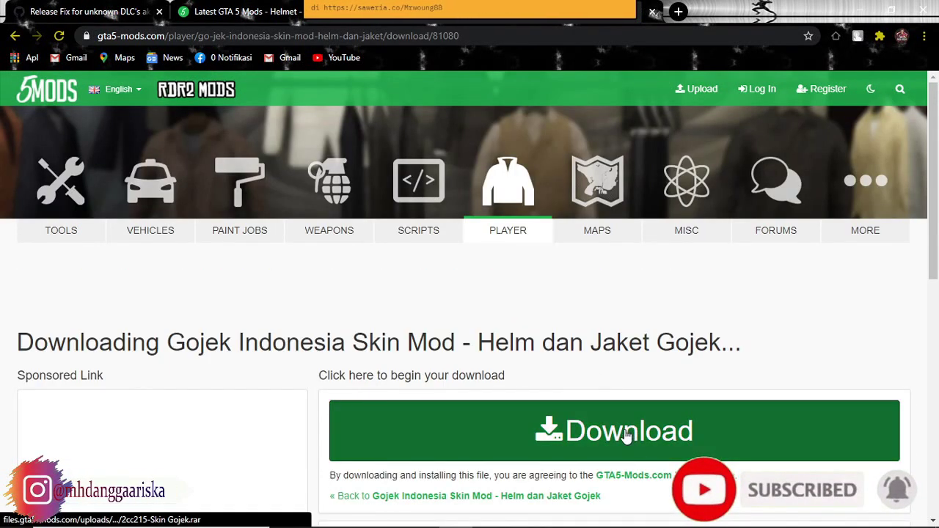
Download the Gojek skin mod as 2cc215-Skin Gojek_2.rar and open the archive in WinRAR, dismissing the licence reminder.
left_click(623, 435)
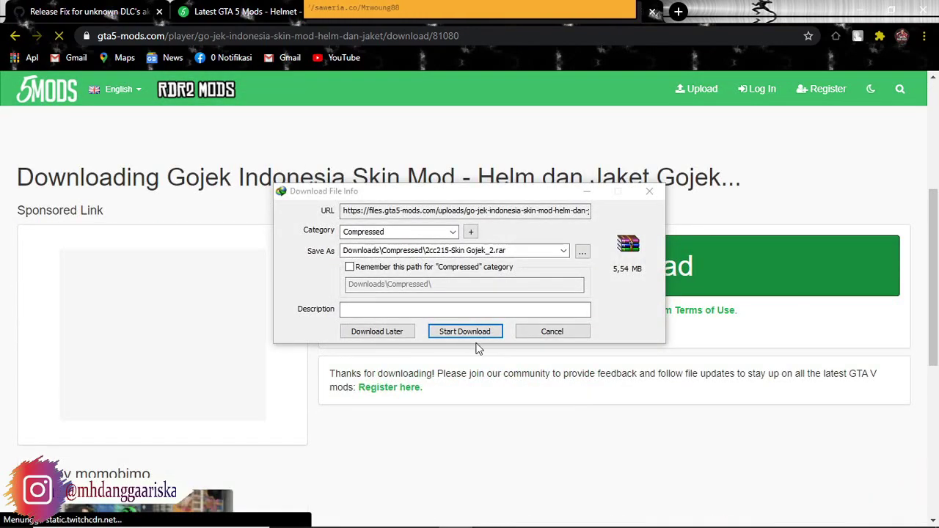
left_click(464, 332)
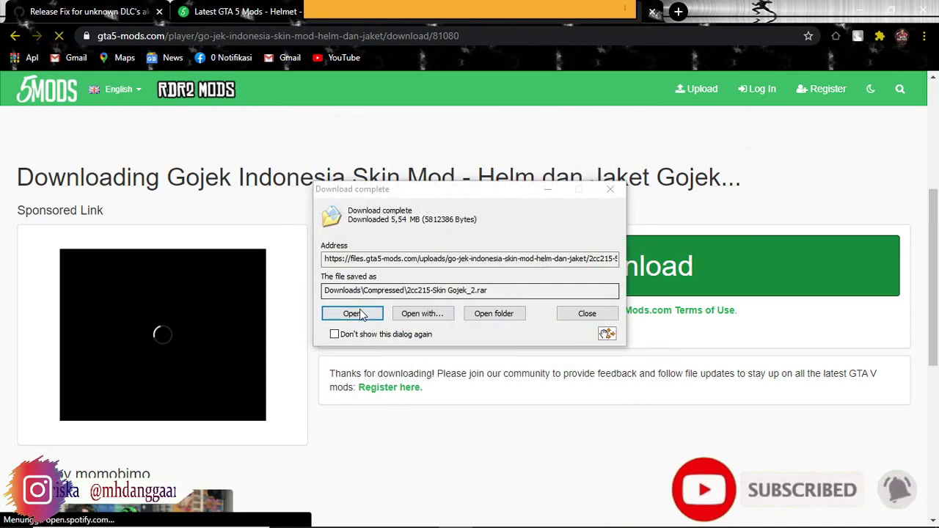
left_click(356, 312)
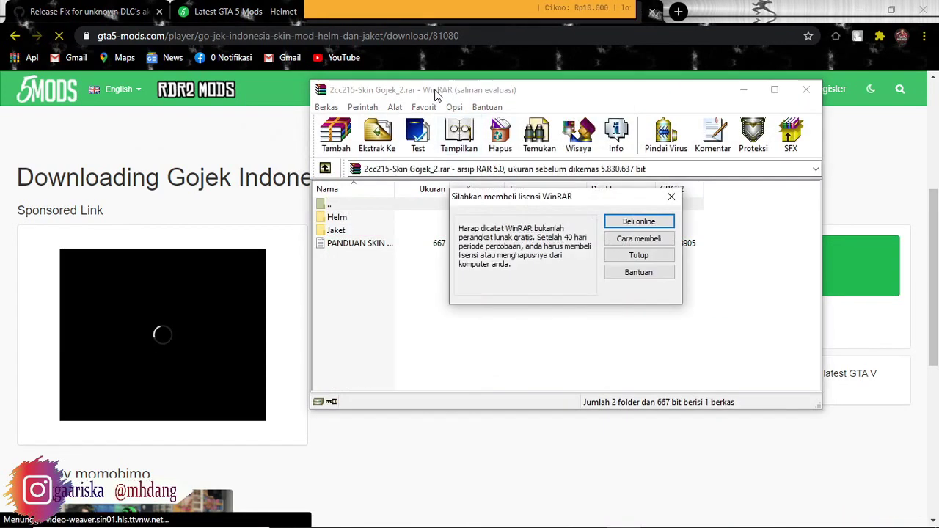
left_click(638, 255)
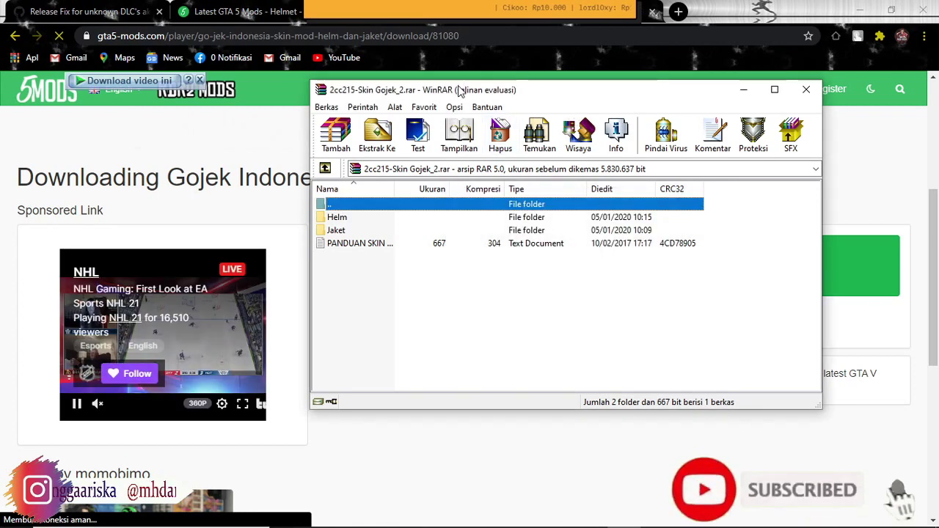
Examine the files in the Trevor, Michael and Franklin subfolders of the archive's Helm folder.
left_click_drag(374, 89, 532, 85)
double_click(532, 213)
double_click(502, 238)
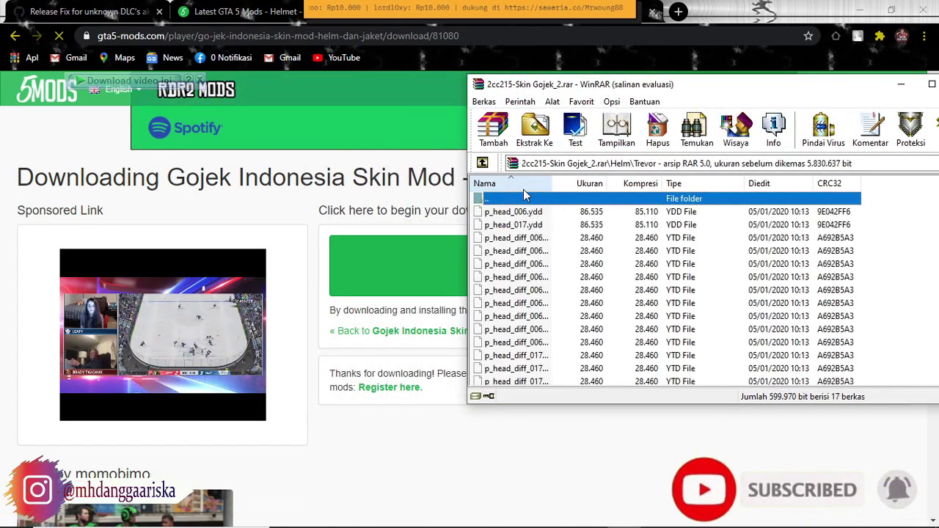
double_click(516, 200)
double_click(499, 224)
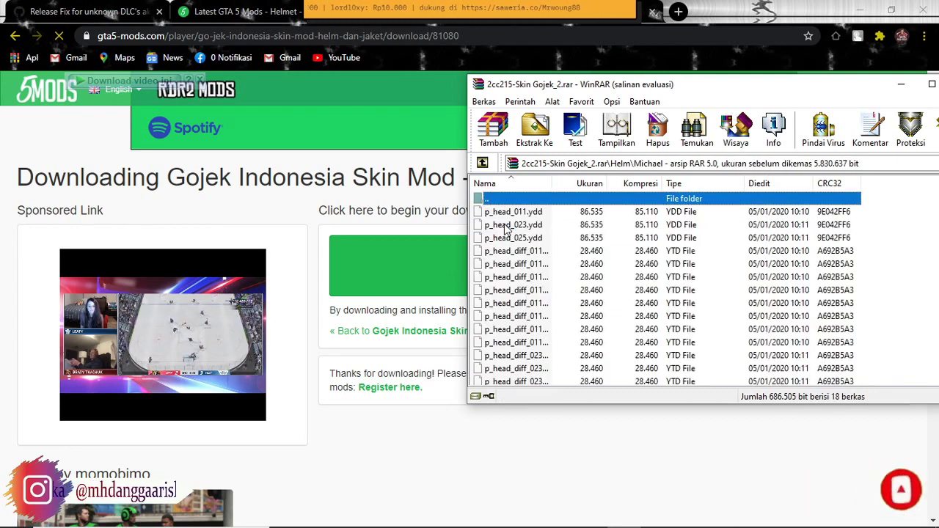
double_click(509, 201)
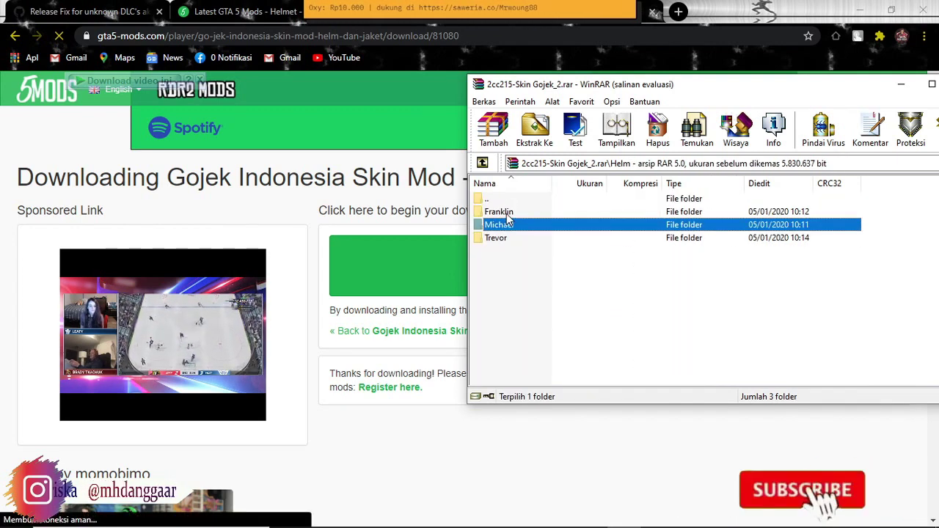
double_click(502, 212)
double_click(499, 203)
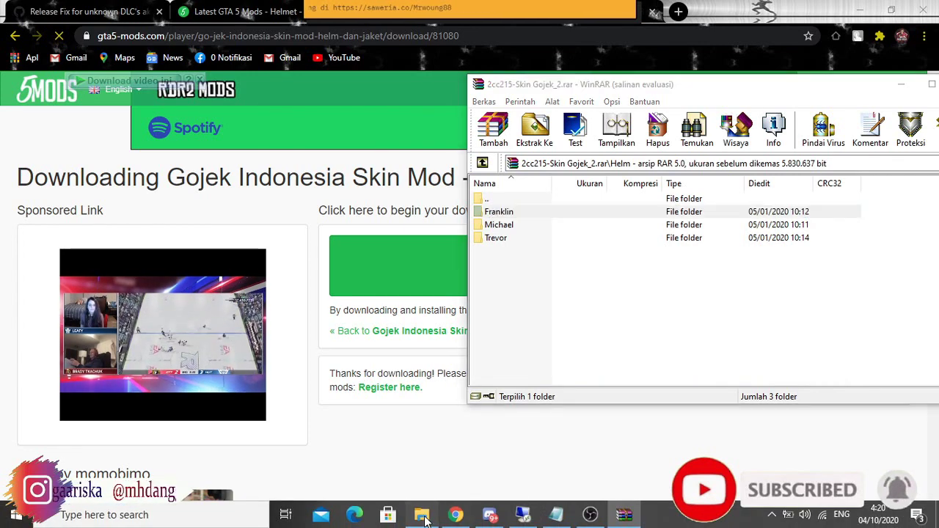
Extract the Franklin folder from the archive's Helm folder into the GTAUtil ClothingFiles folder in File Explorer.
left_click(423, 514)
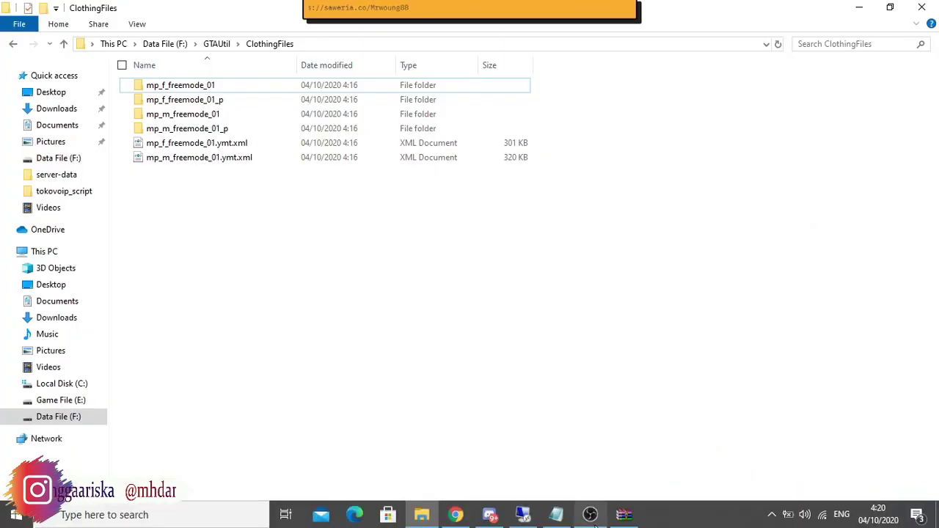
left_click(624, 523)
left_click_drag(518, 84, 739, 91)
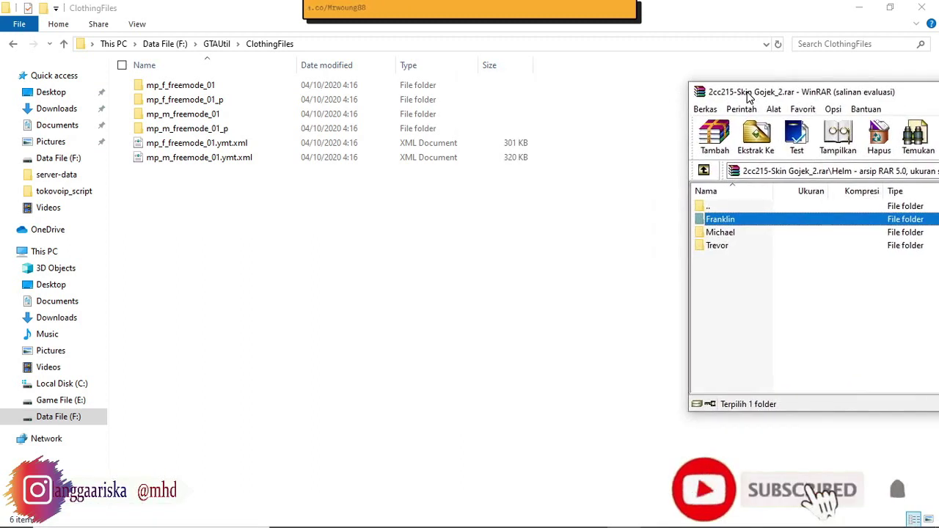
left_click_drag(281, 261, 249, 256)
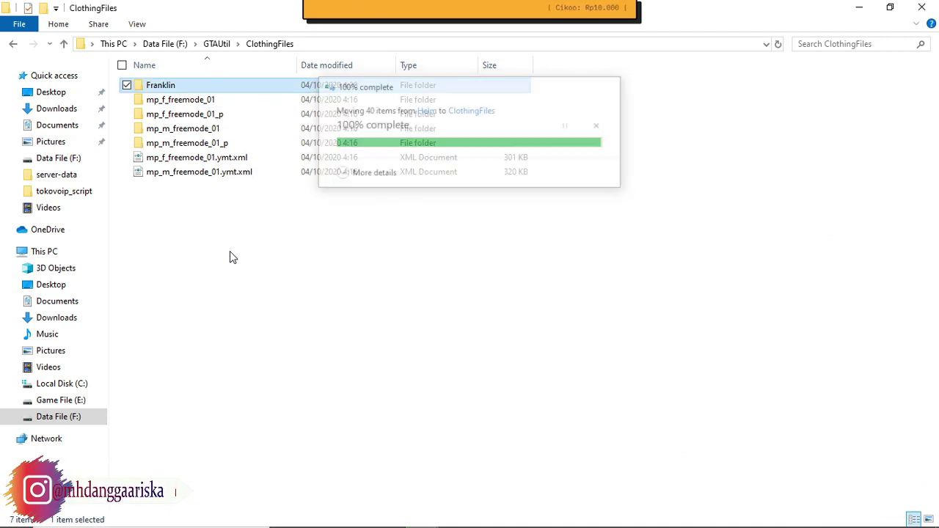
Rename the extracted Franklin folder as Clothing and open it.
left_click(177, 86)
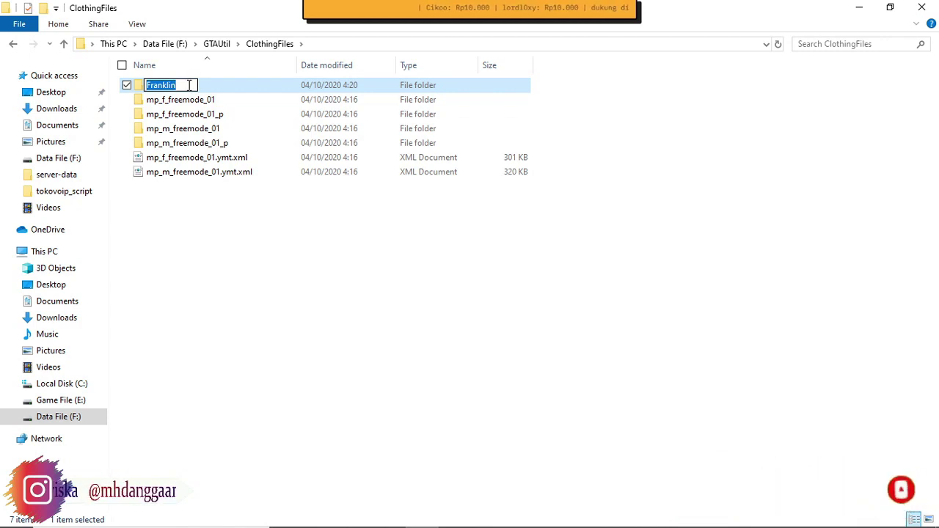
type("Clothing")
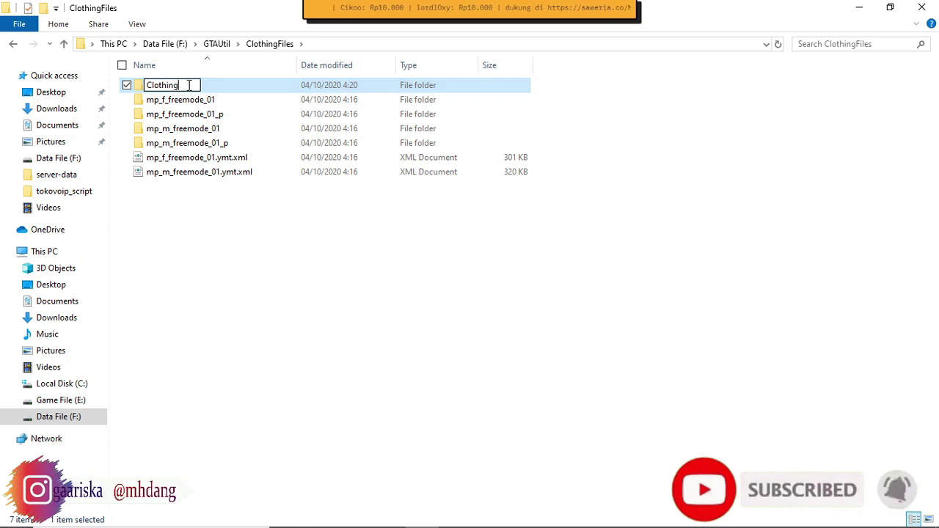
key("Return")
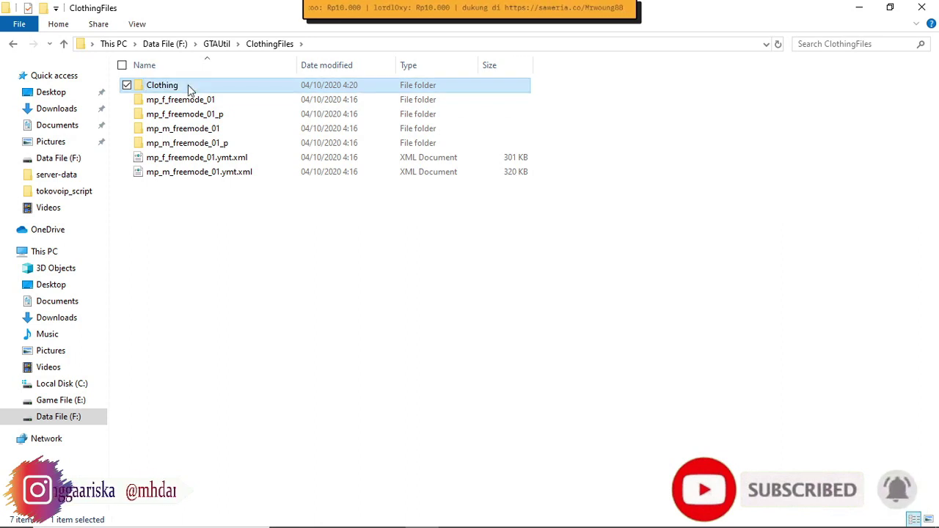
double_click(162, 85)
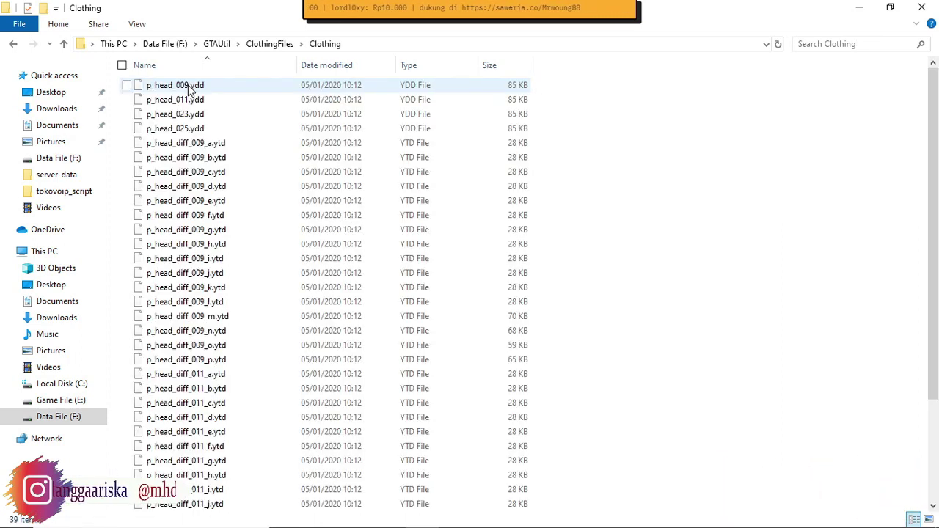
Create a new folder named stream inside the Clothing folder.
right_click(734, 258)
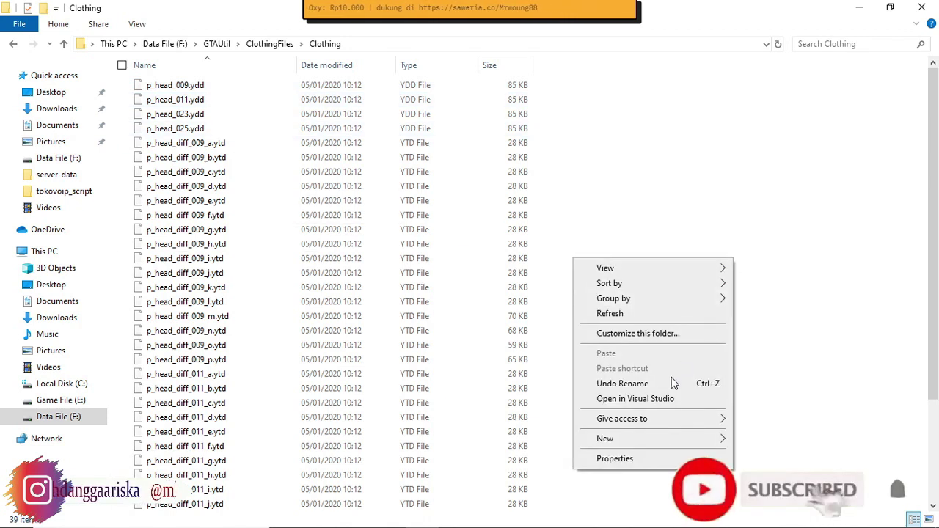
mouse_move(658, 444)
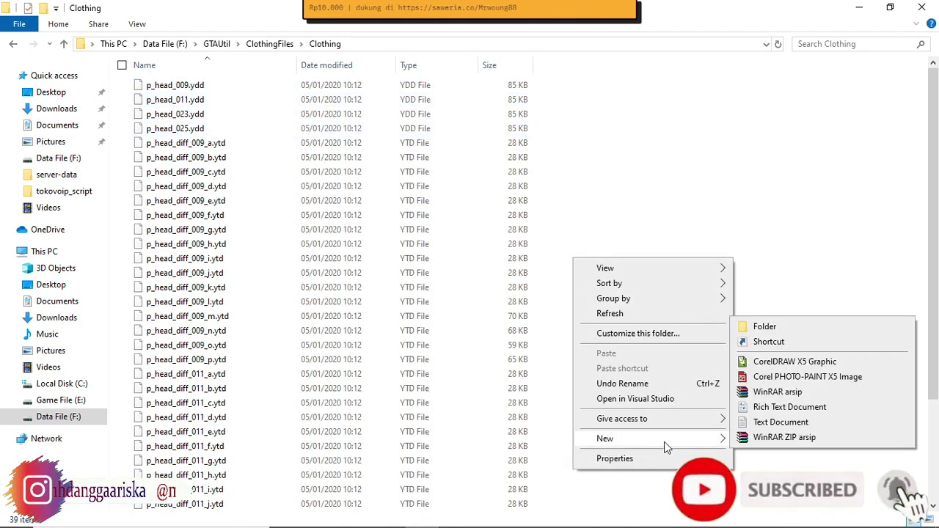
left_click(782, 331)
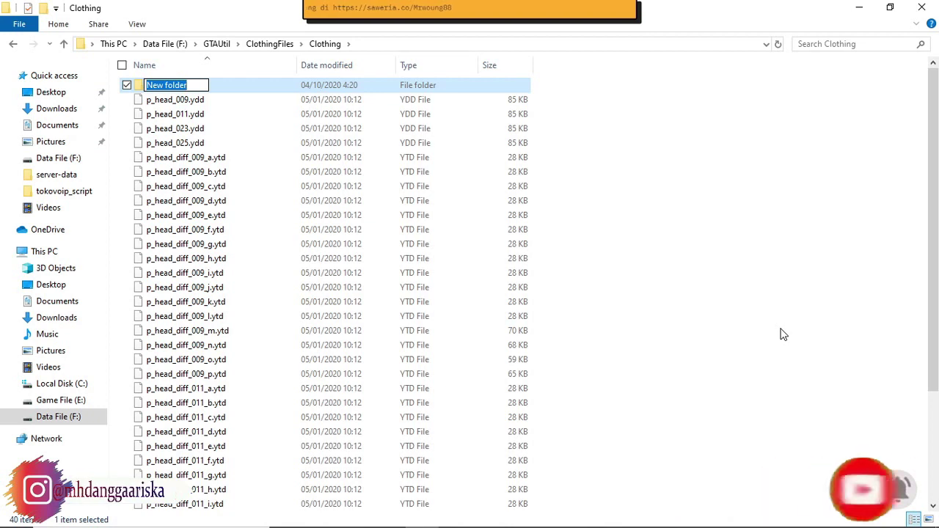
type("stream")
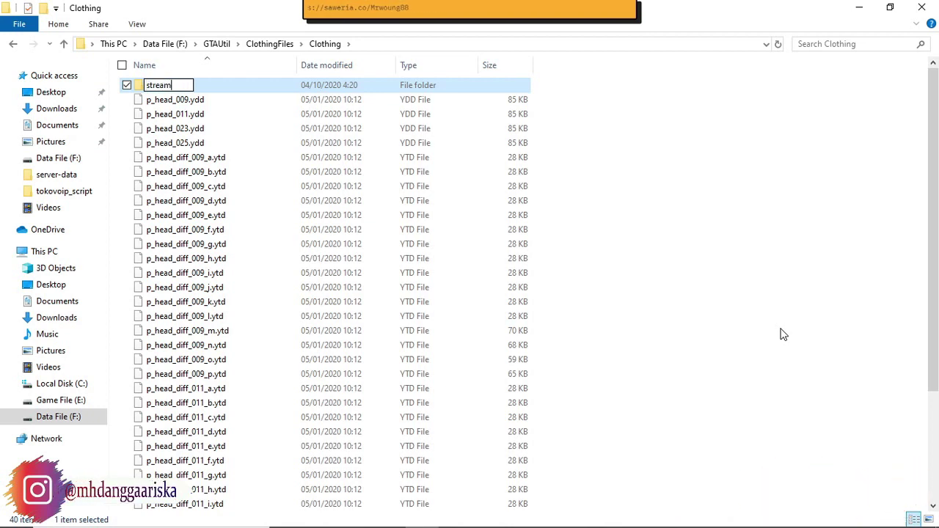
key("Return")
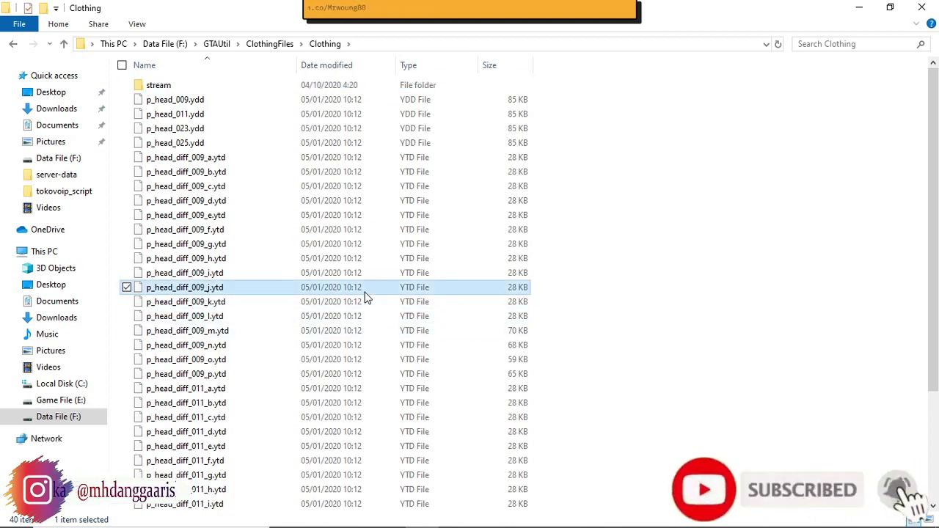
Move all the .ydd and .ytd files in the Clothing folder into the stream folder and open it.
key("ctrl+a")
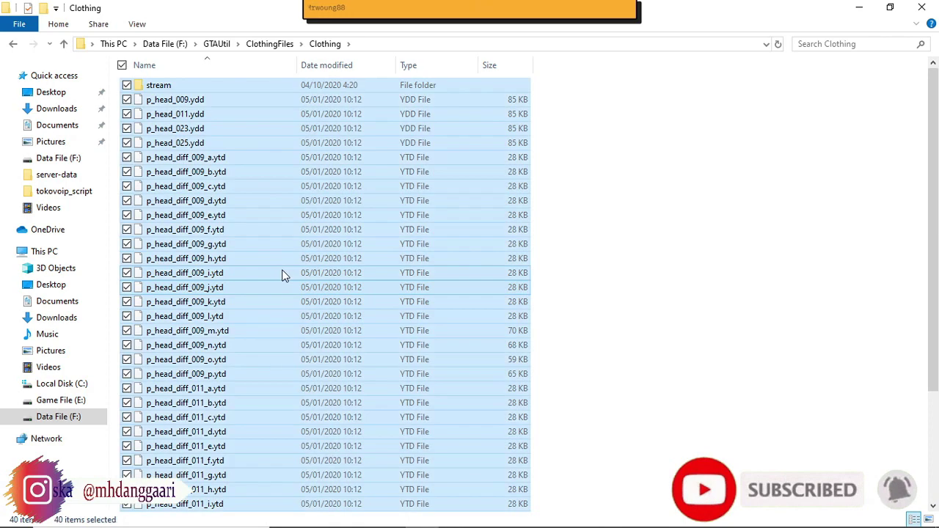
left_click(182, 87, "ctrl")
mouse_move(176, 100)
left_mouse_down()
mouse_move(339, 84)
mouse_move(193, 94)
mouse_move(178, 85)
left_mouse_up()
double_click(178, 85)
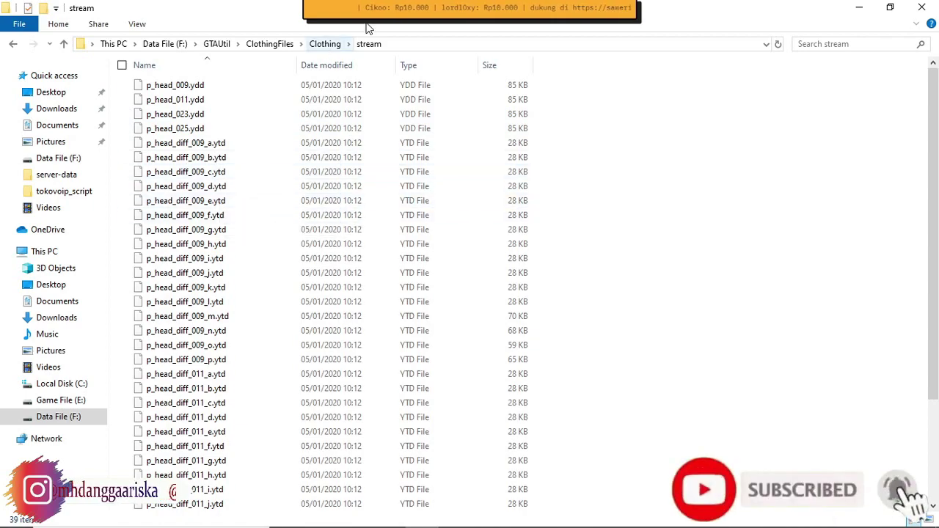
Open GTAUtil's ClothingFiles folder from Data File (F:) in a second File Explorer window, placed beside the stream window.
left_click_drag(488, 9, 705, 54)
mouse_move(377, 518)
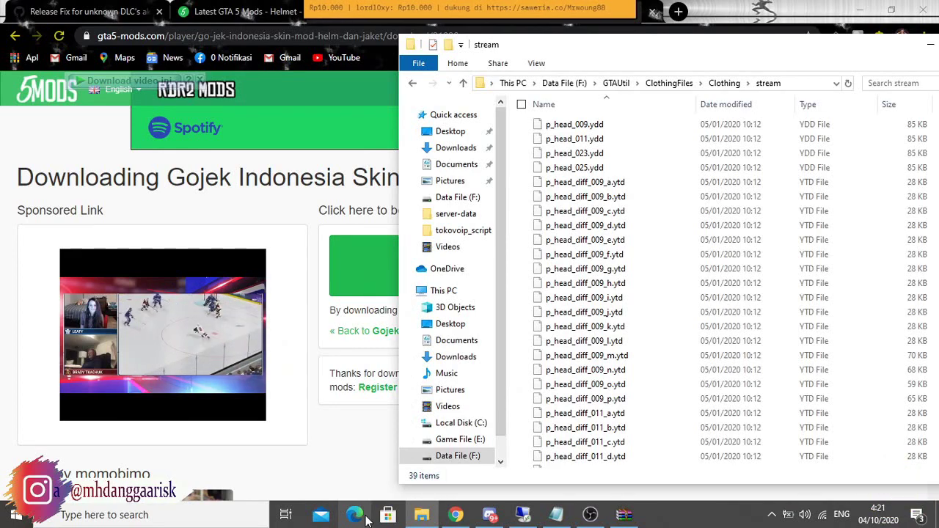
left_click(422, 514)
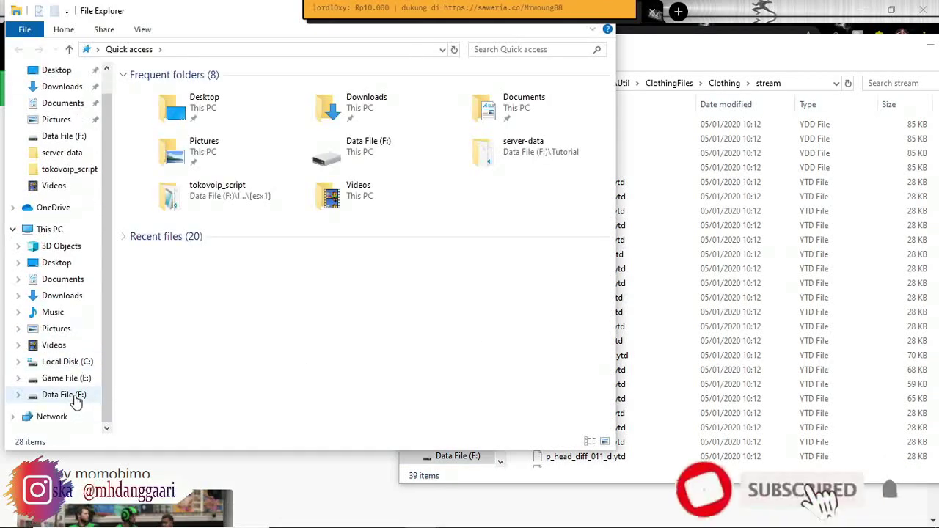
left_click(74, 396)
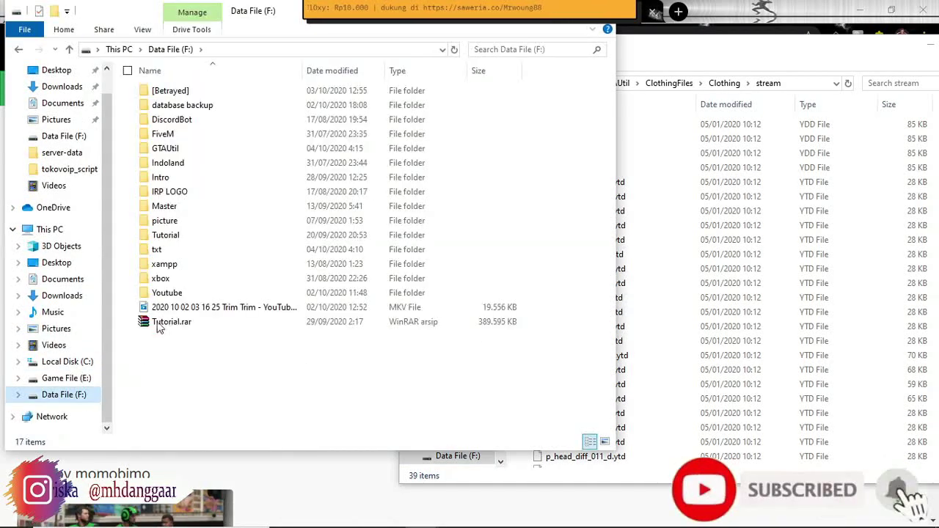
double_click(177, 149)
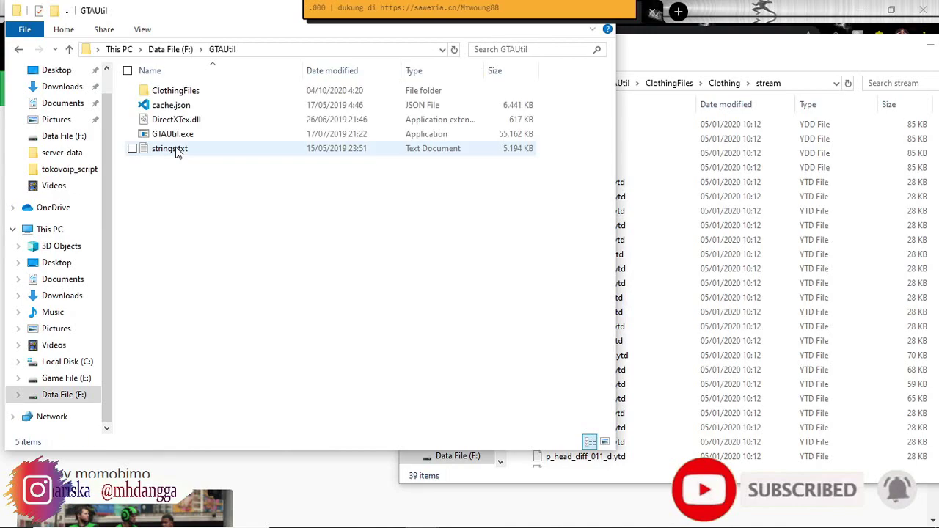
double_click(187, 90)
left_click_drag(327, 15, 200, 44)
left_click_drag(570, 47, 601, 33)
left_click_drag(274, 42, 344, 28)
left_click(596, 109)
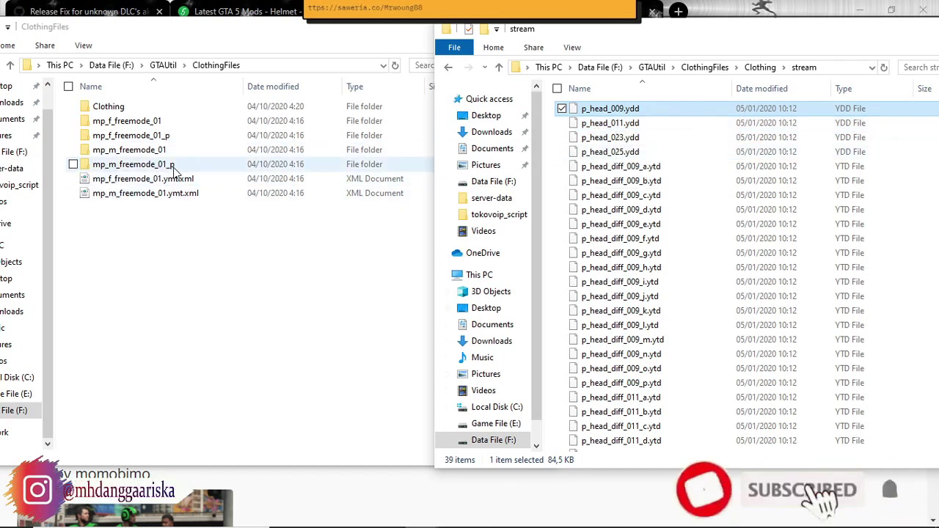
Look through the props and head folders inside mp_m_freemode_01_p, and return to ClothingFiles.
double_click(116, 168)
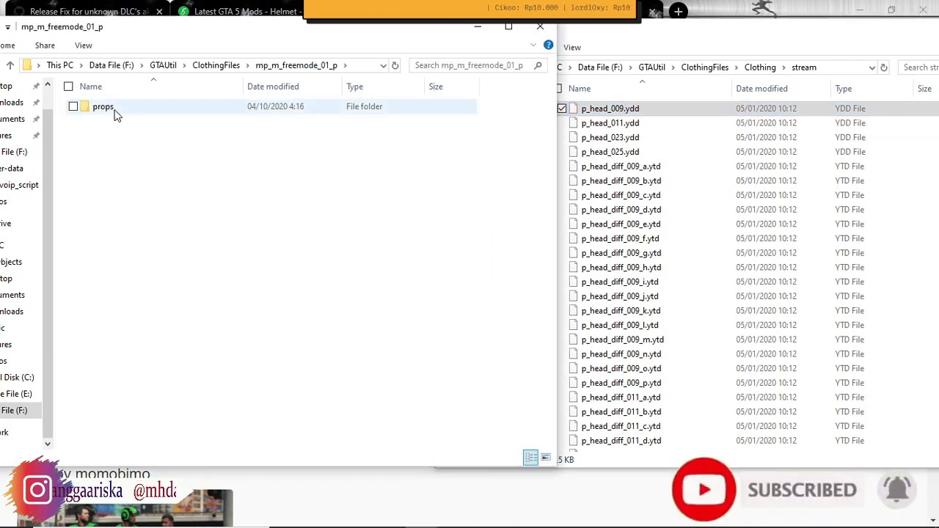
double_click(112, 111)
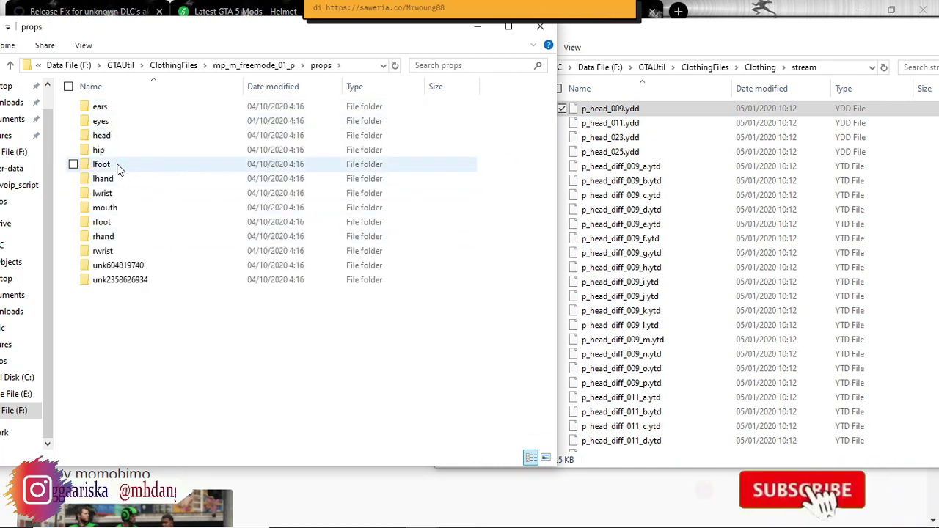
double_click(121, 135)
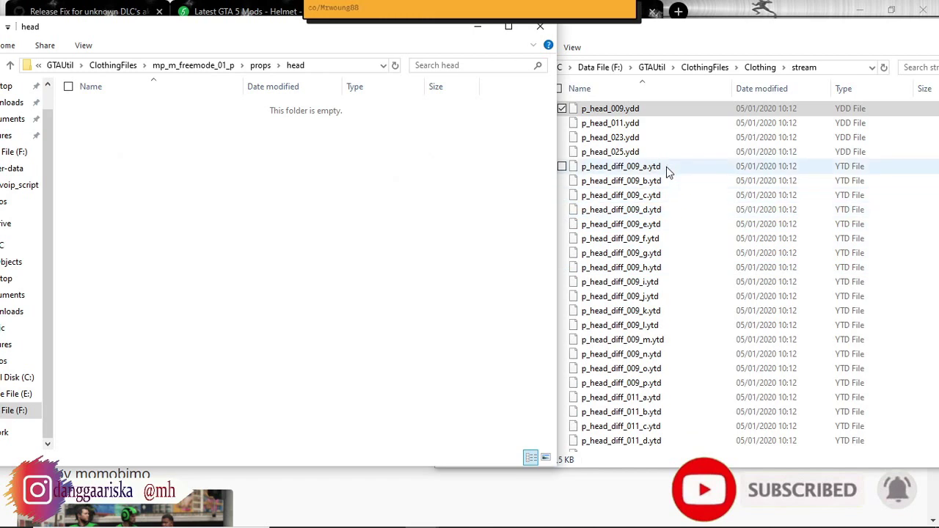
left_click(216, 68)
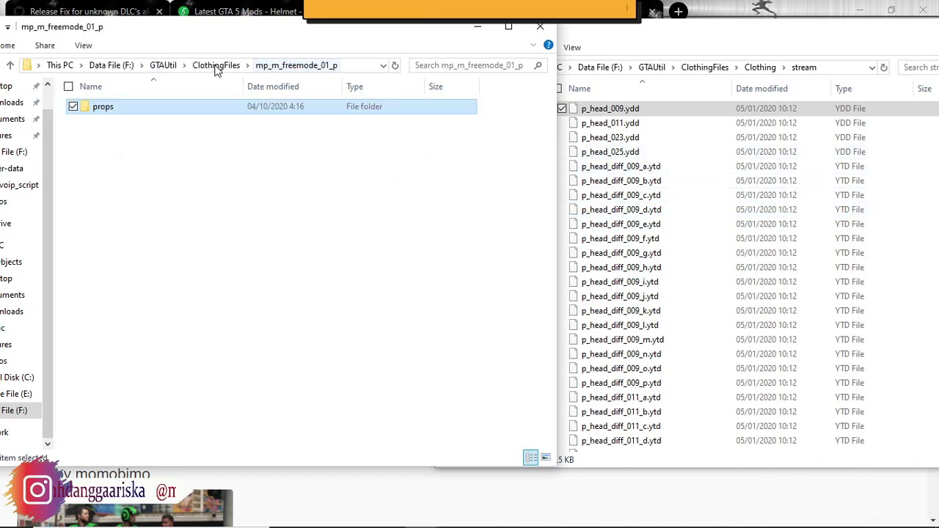
left_click(226, 68)
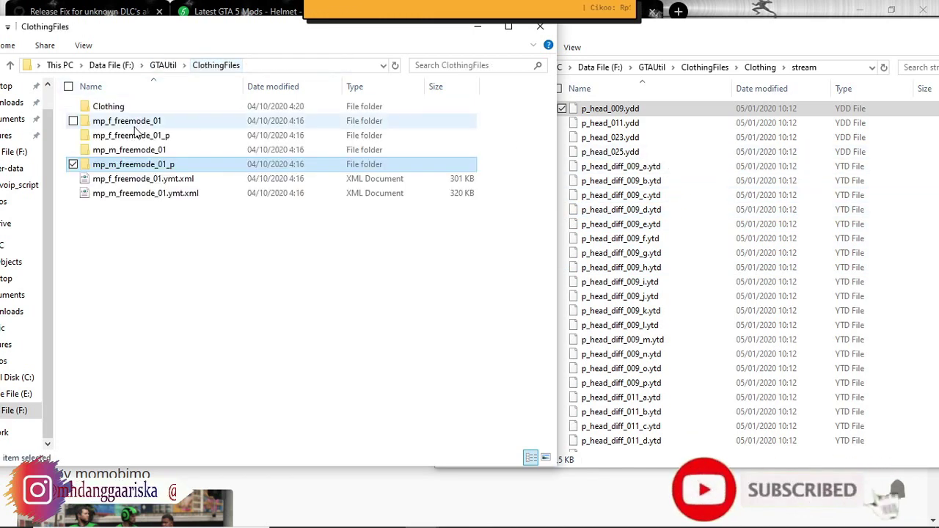
Copy the folder name mp_m_freemode_01_p and rename p_head_009.ydd as mp_m_freemode_01_p^p_head_009.ydd.
left_click(131, 166)
key("ctrl+c")
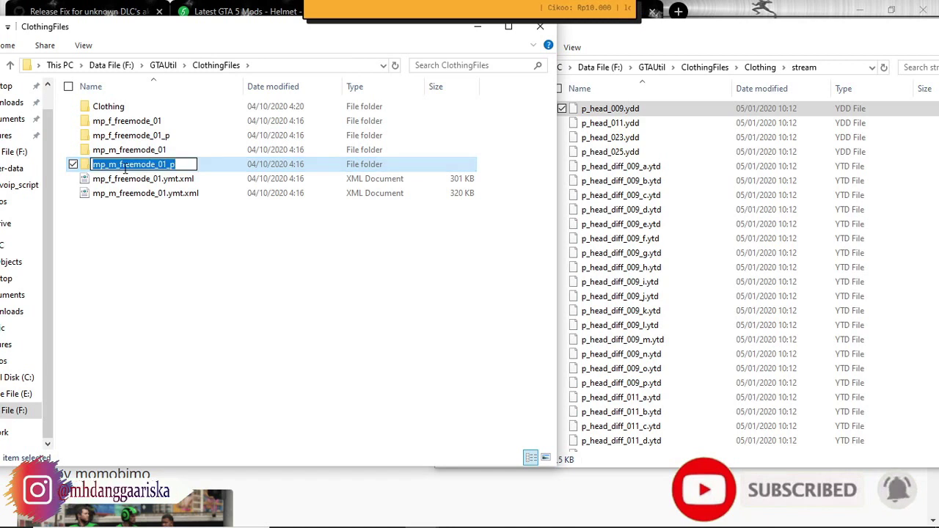
left_click(608, 114)
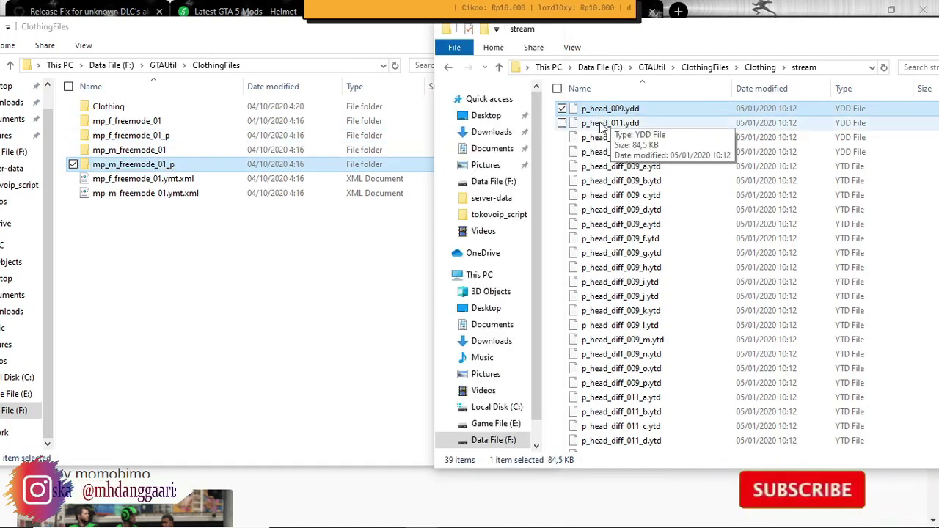
left_click(591, 111)
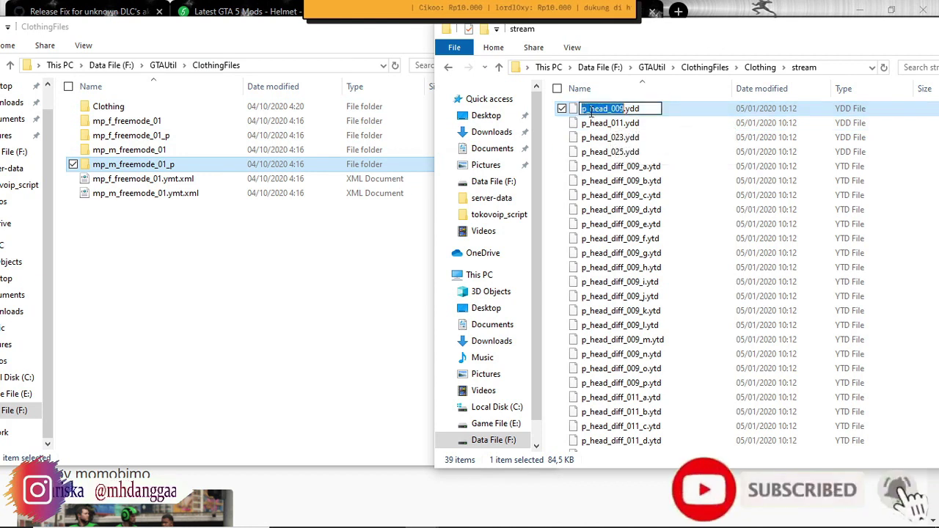
left_click(584, 109)
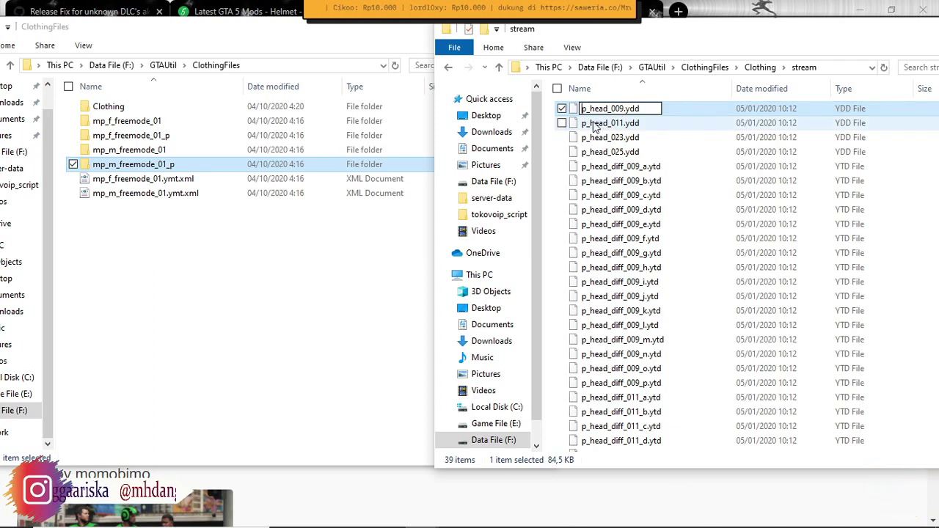
key("ctrl+v")
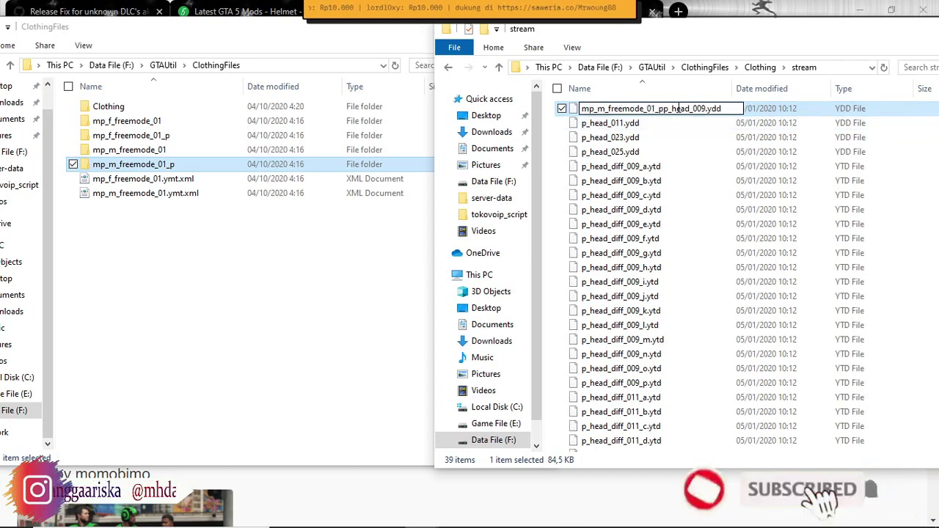
type("^")
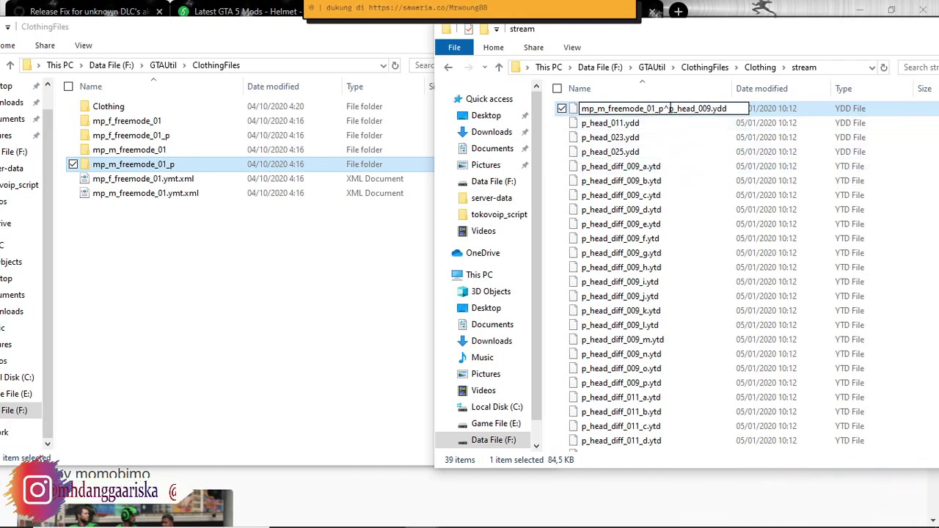
Copy the prefix mp_m_freemode_01_p^ and add it to the front of the p_head_011.ydd file name.
left_click_drag(638, 108, 587, 112)
key("ctrl+c")
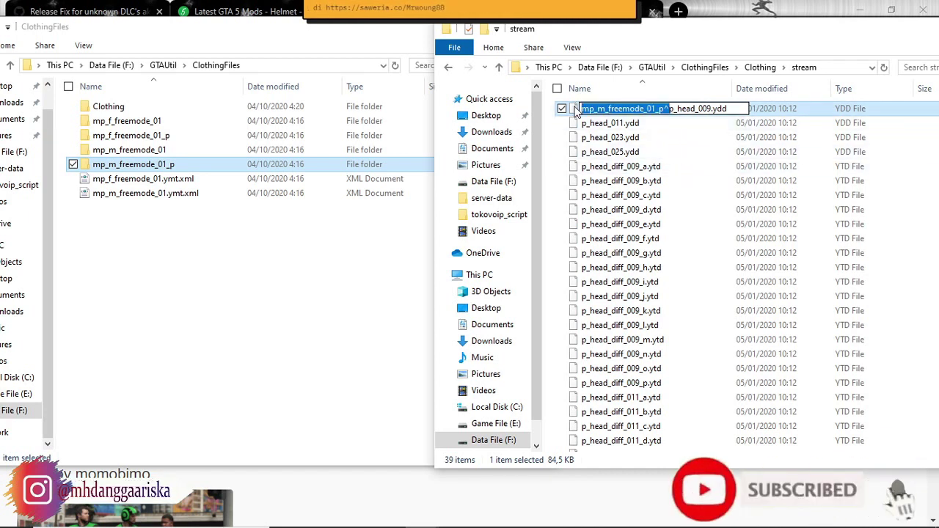
left_click(602, 123)
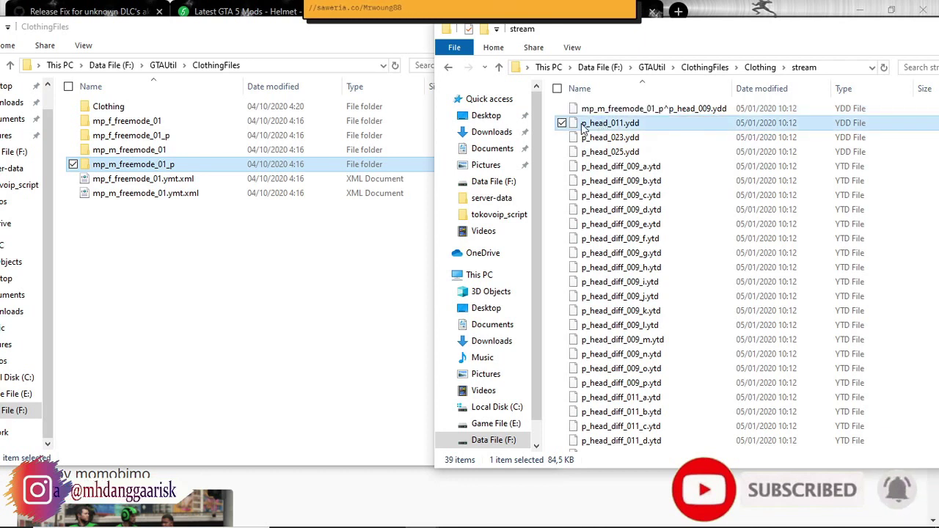
key("F2")
key("Home")
key("ctrl+v")
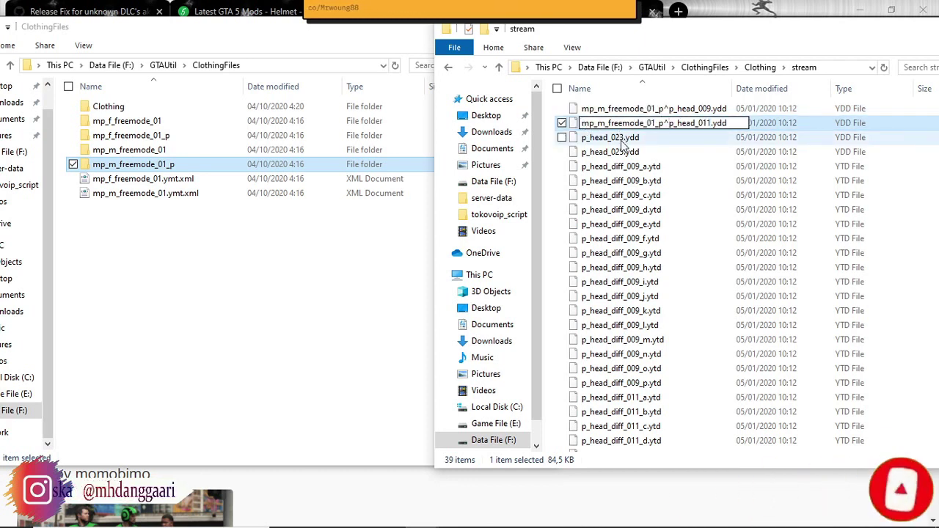
Add the prefix mp_m_freemode_01_p^ to the names of p_head_023.ydd and p_head_025.ydd.
left_click(580, 140)
key("F2")
key("Home")
key("ctrl+v")
left_click(598, 152)
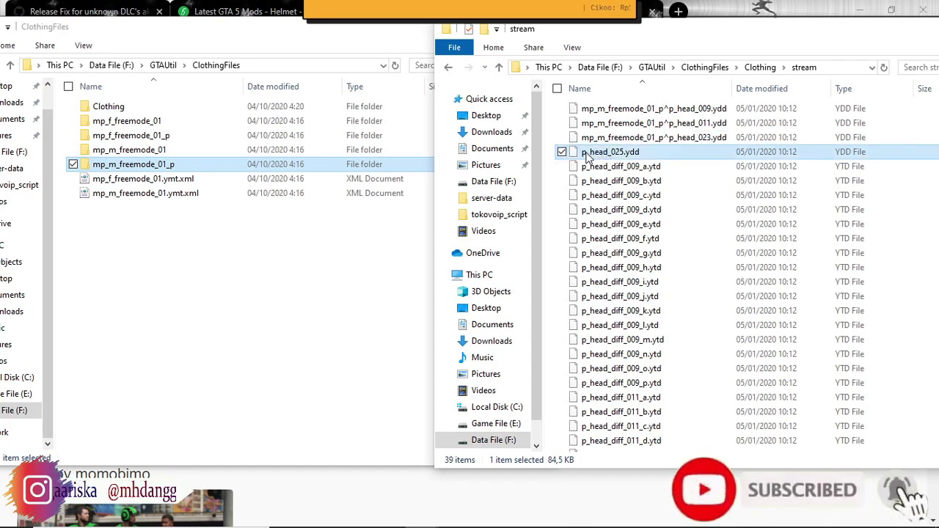
key("F2")
key("Home")
key("ctrl+v")
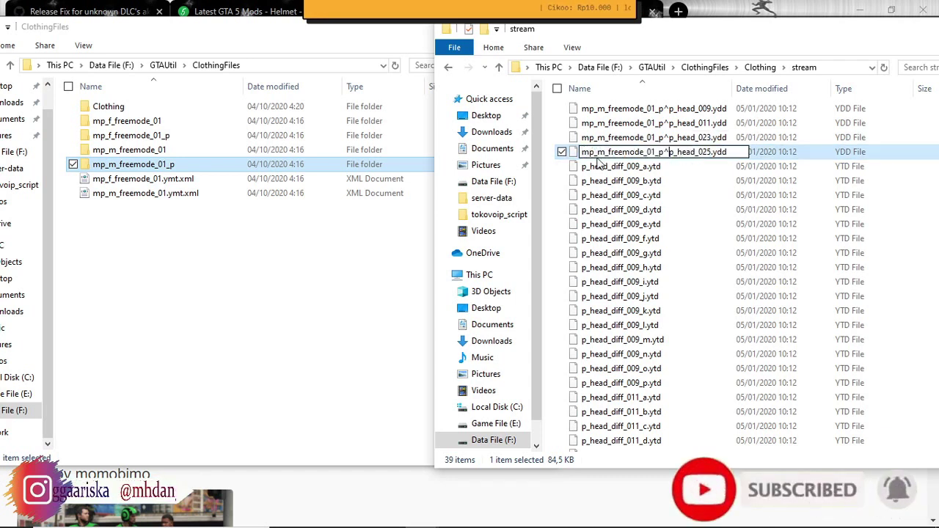
Add the prefix mp_m_freemode_01_p^ to the names of the p_head_diff .ytd files, starting with p_head_diff_009_a.ytd.
left_click(589, 167)
key("F2")
key("Home")
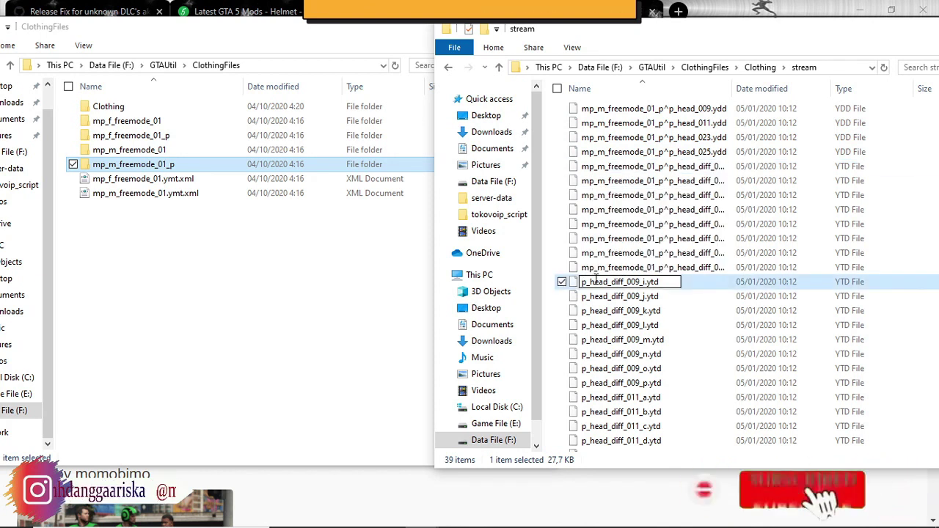
key("ctrl+v")
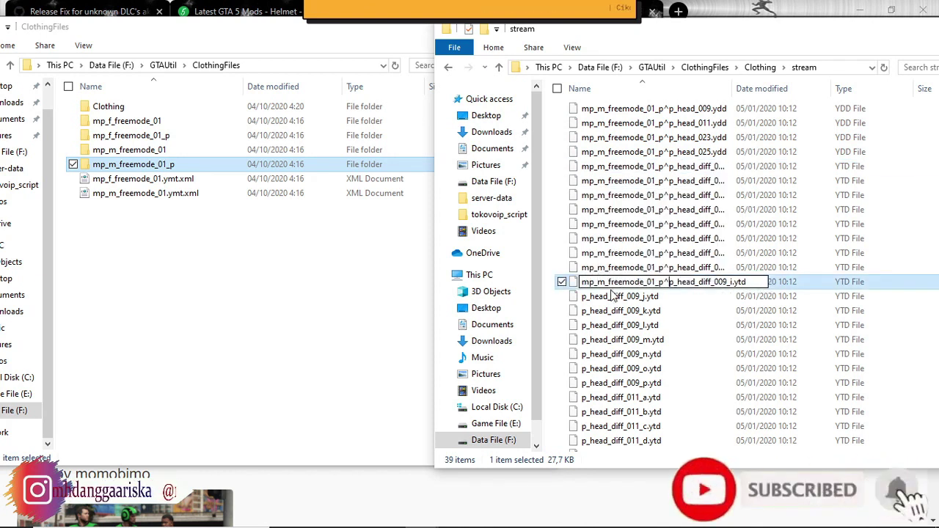
left_click(600, 301)
key("F2")
key("Home")
key("ctrl+v")
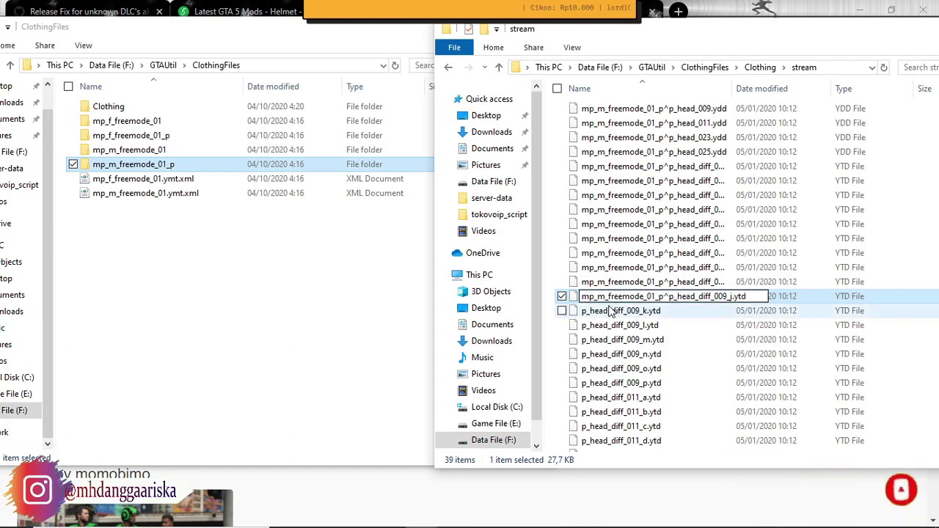
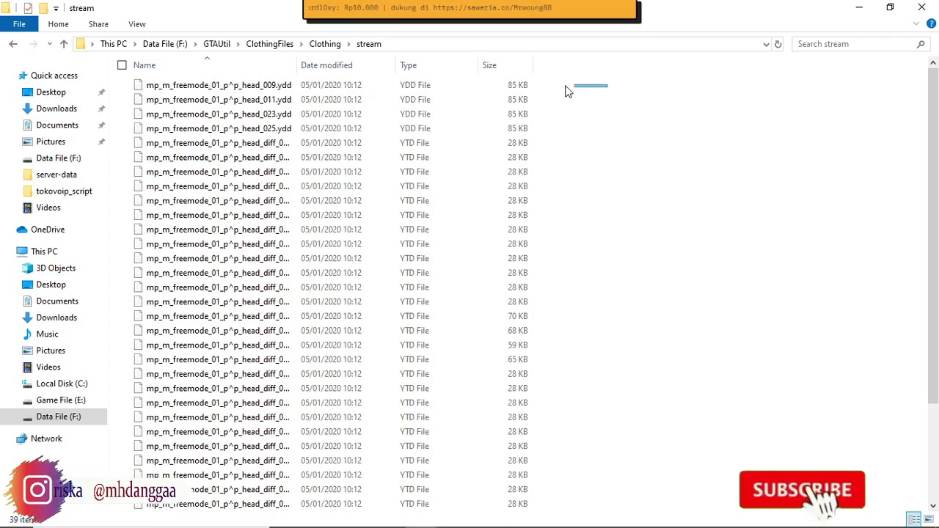
left_click_drag(608, 80, 441, 135)
left_click_drag(598, 149, 423, 87)
left_click(593, 151)
left_click_drag(571, 142, 436, 457)
left_click(626, 409)
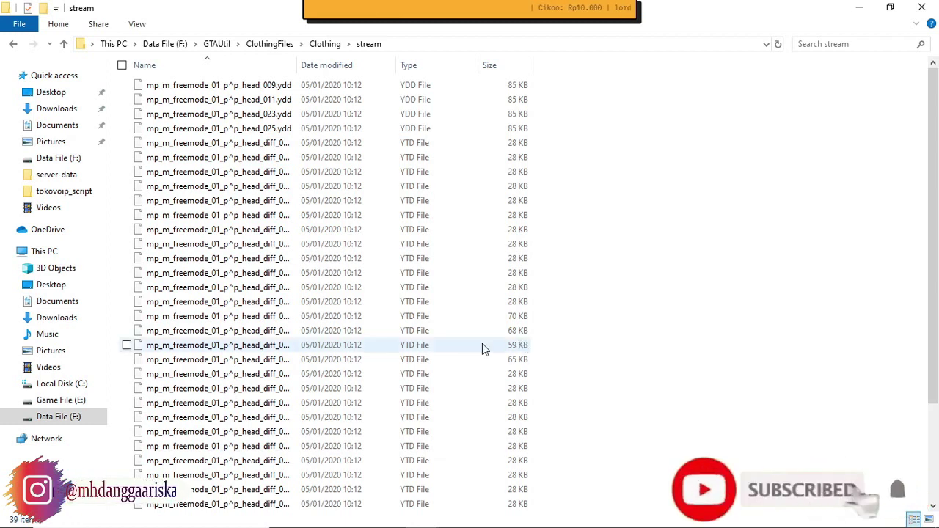
Go back up to the ClothingFiles folder and open its Clothing folder.
left_click(327, 44)
left_click(269, 45)
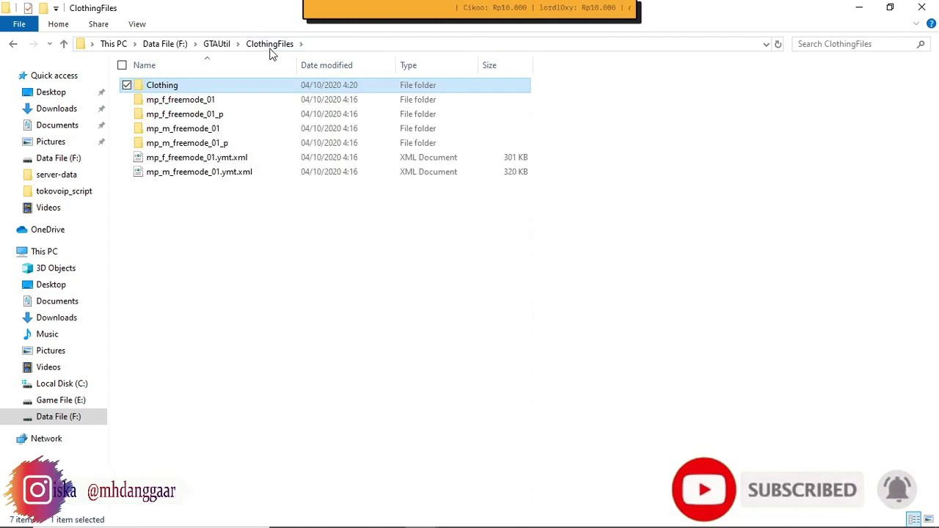
double_click(221, 88)
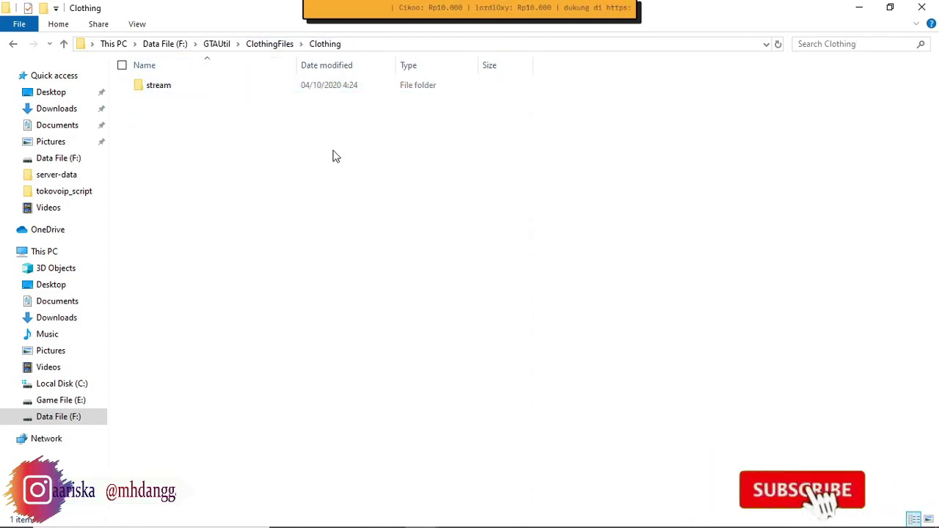
Reopen the stream folder inside ClothingFiles\Clothing and shrink its window so the WinRAR archive is reachable.
left_click(270, 44)
double_click(189, 86)
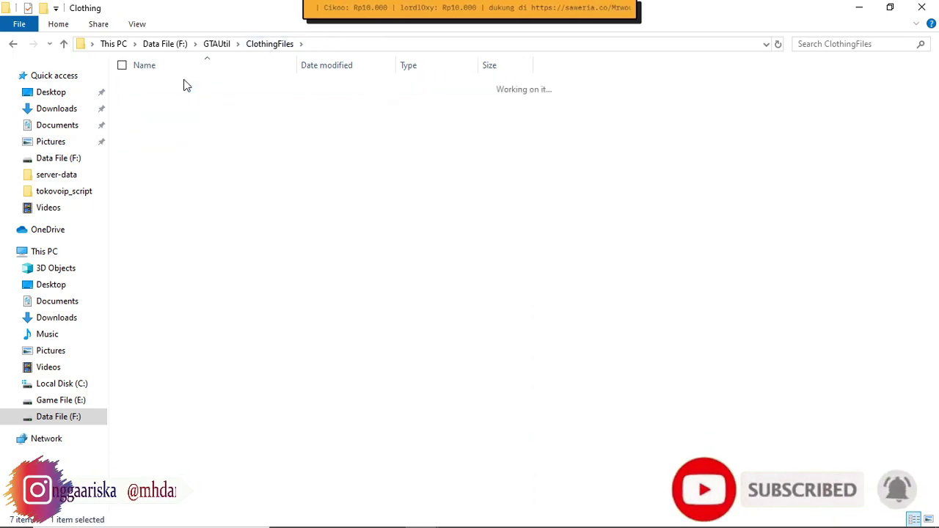
double_click(184, 86)
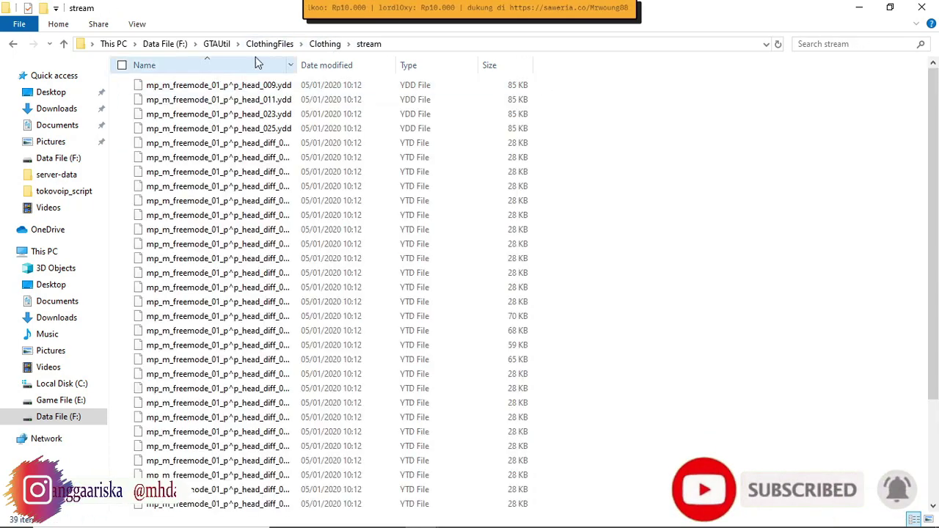
double_click(761, 15)
left_click_drag(559, 68, 659, 63)
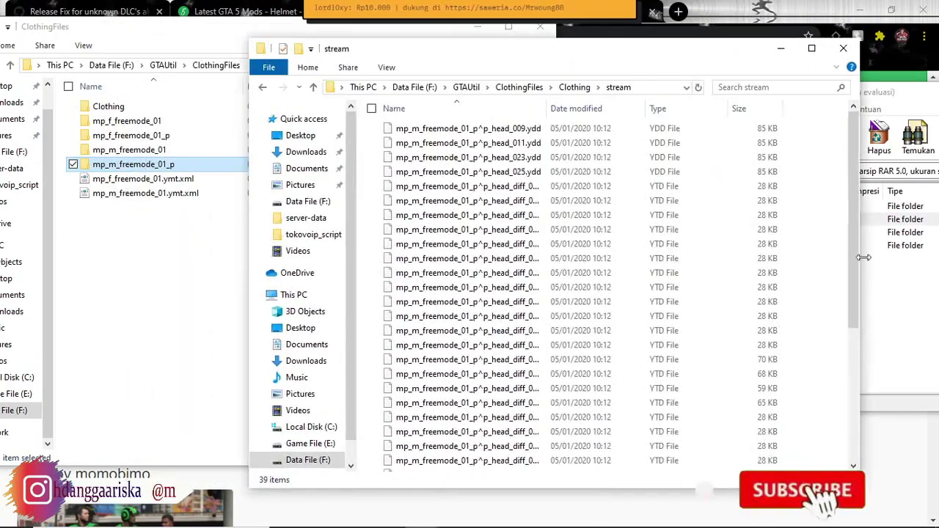
Copy uppr_009_u.ydd and the uppr_diff_009_a_uni.ytd file from the archive's Jaket\Franklin folder into the stream folder.
left_click(795, 318)
double_click(723, 210)
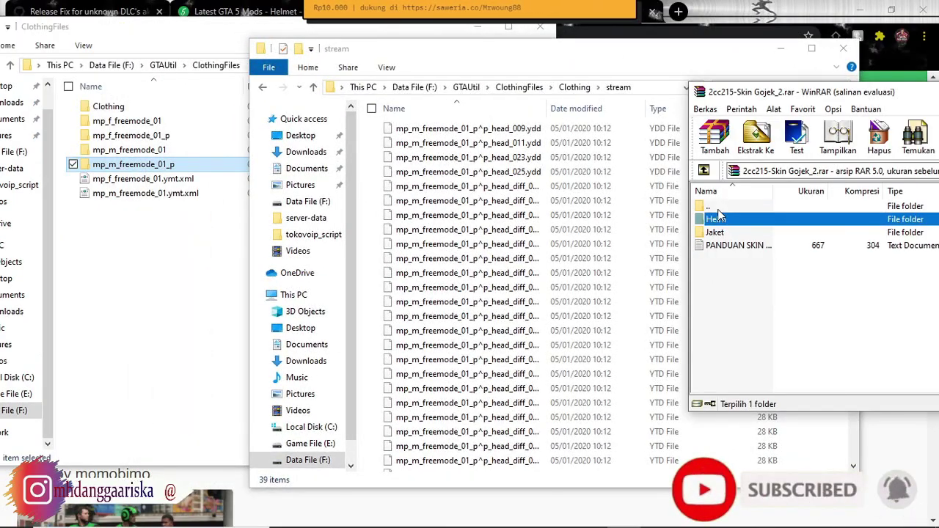
double_click(718, 234)
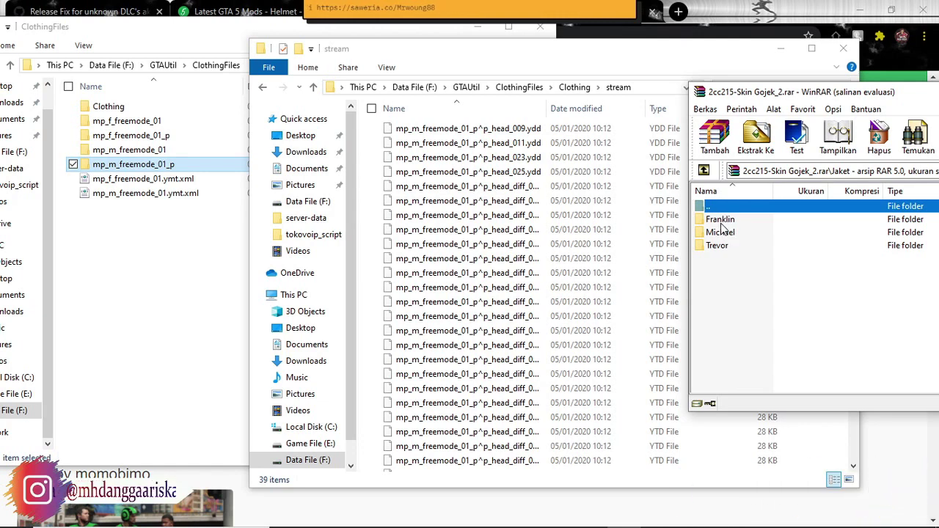
double_click(721, 220)
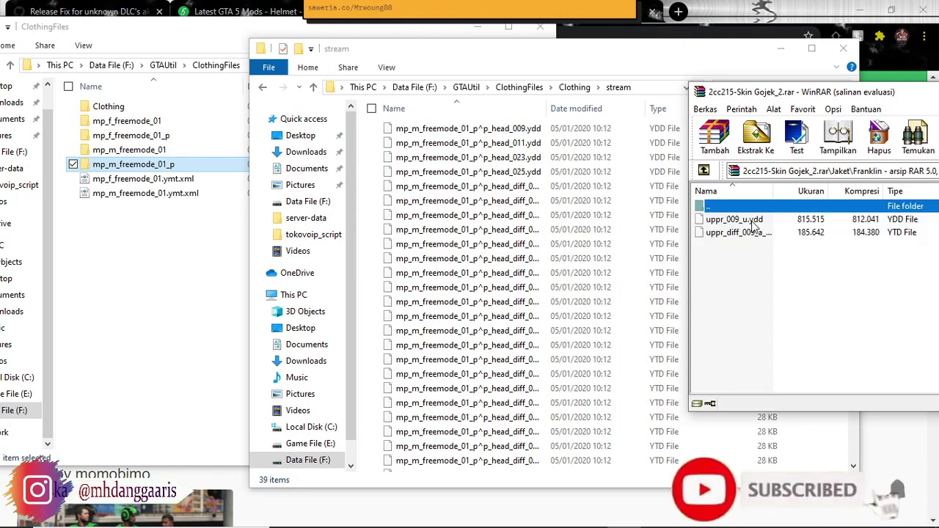
left_click(752, 220)
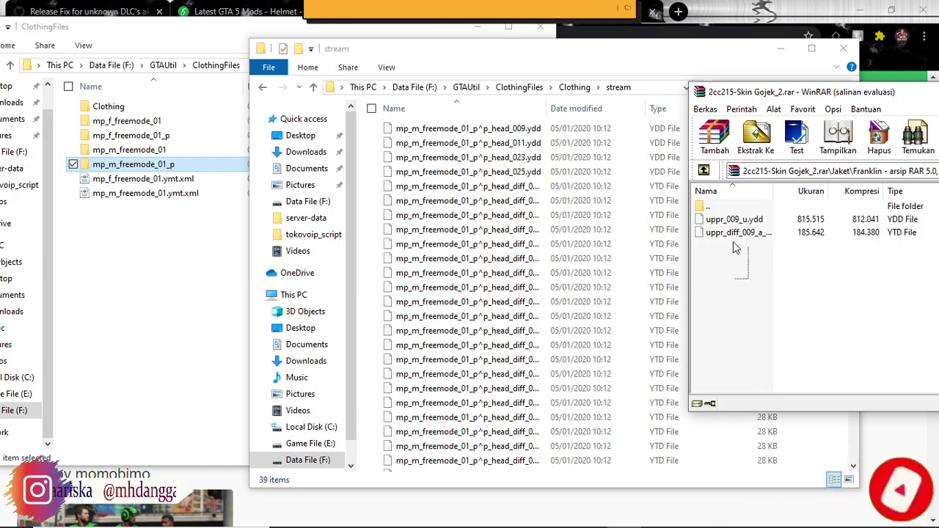
left_click(733, 234, "shift")
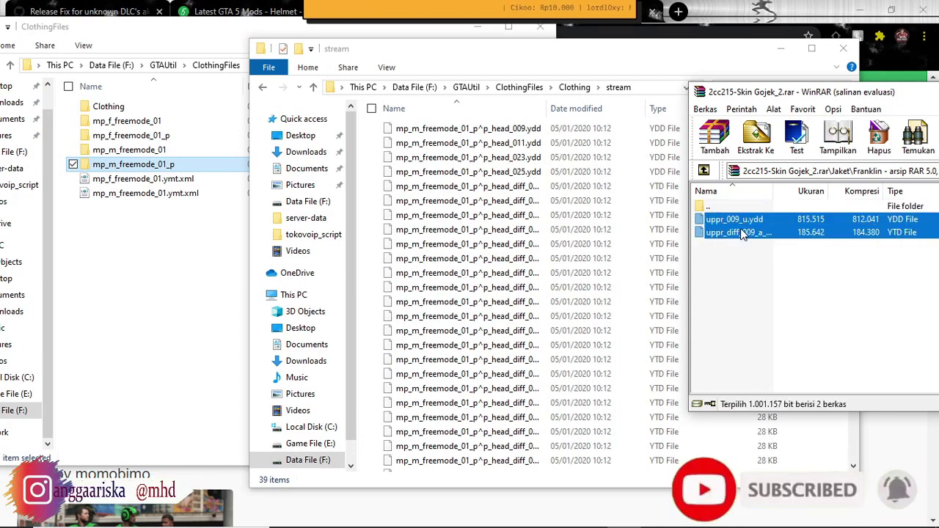
left_click_drag(367, 316, 369, 312)
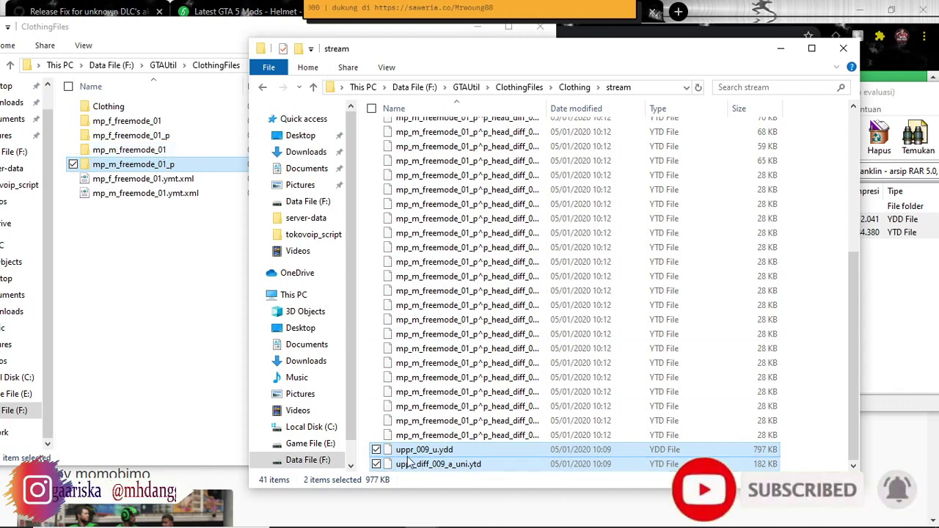
Compare the component folders in mp_m_freemode_01 with the prop folders in mp_m_freemode_01_p to see where uppr belongs.
left_click(129, 151)
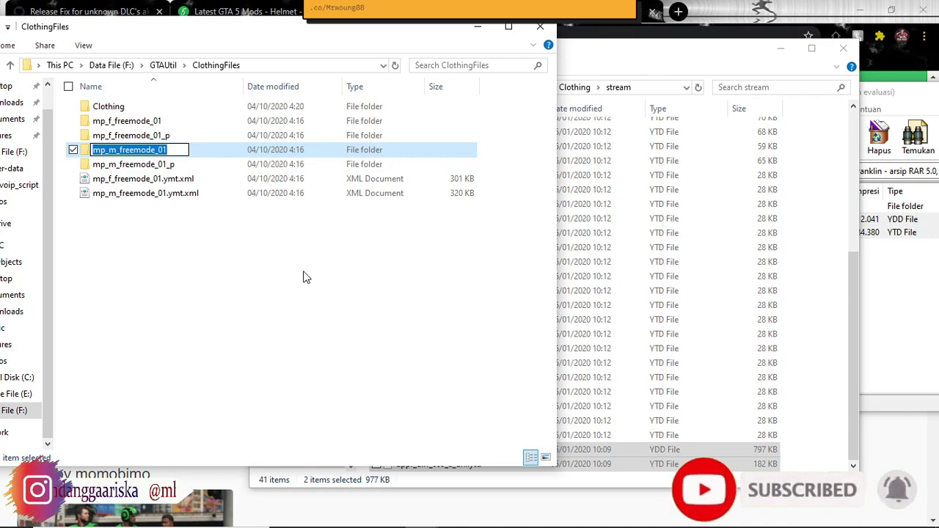
left_click_drag(641, 59, 767, 37)
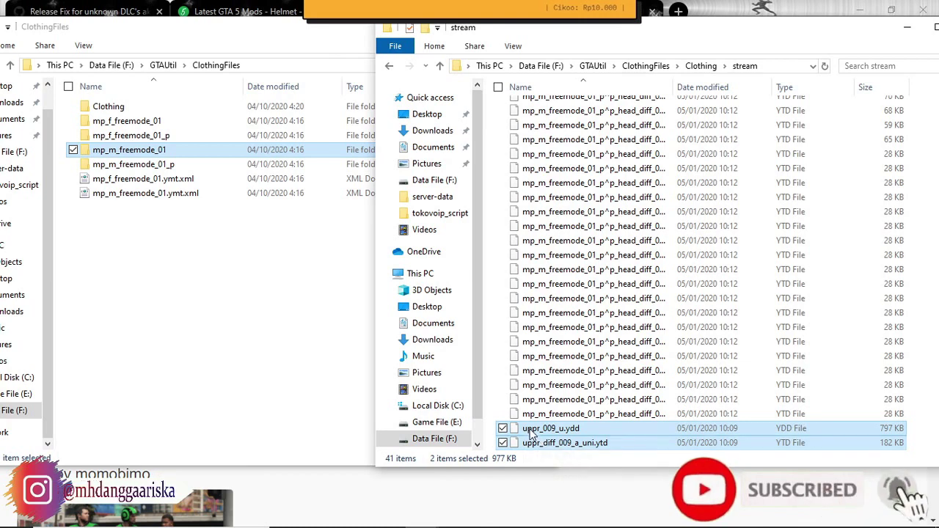
double_click(133, 151)
double_click(116, 110)
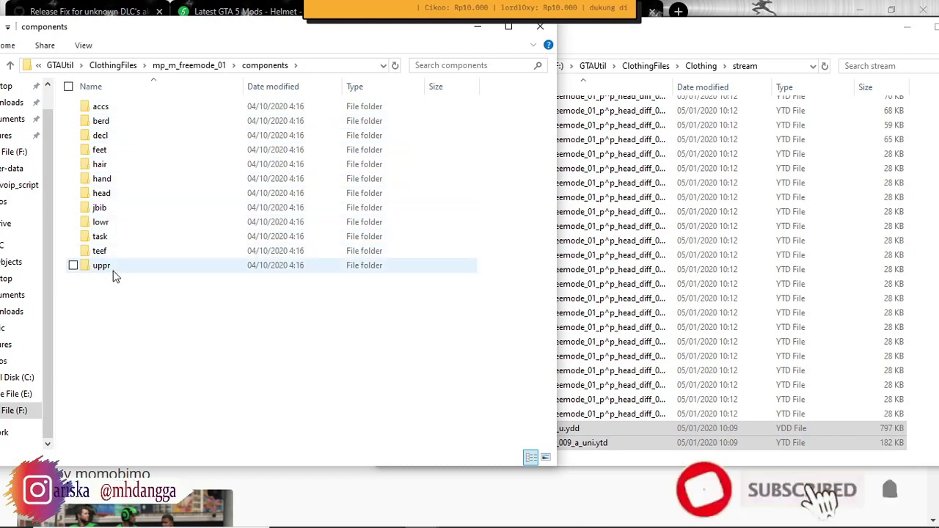
left_click(195, 68)
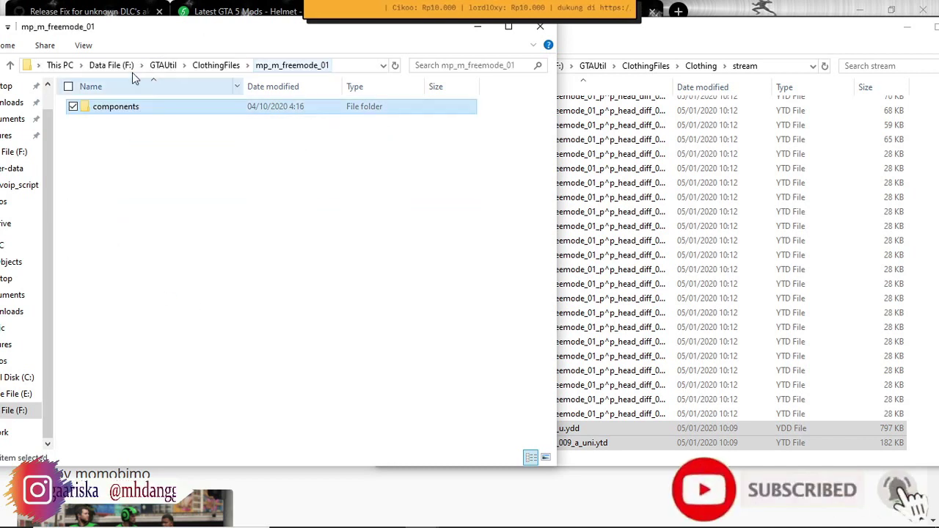
left_click(219, 66)
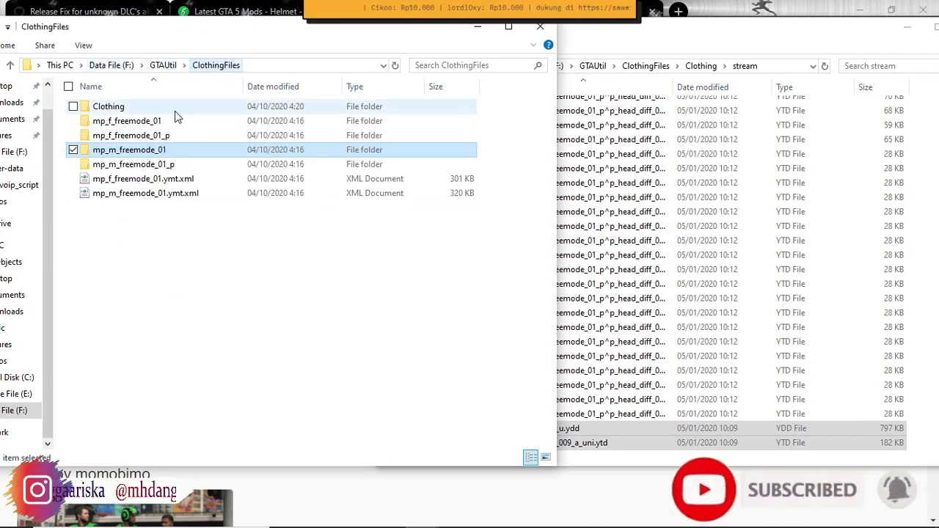
double_click(136, 166)
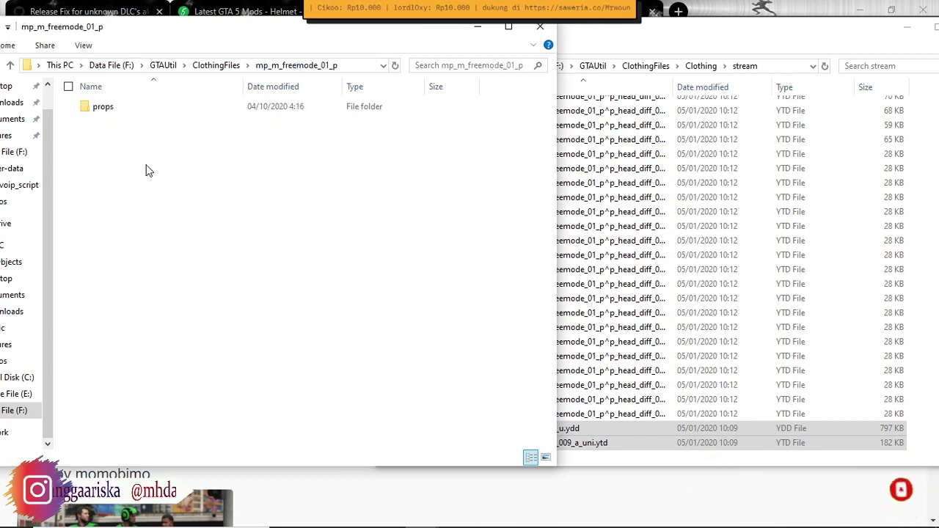
double_click(126, 109)
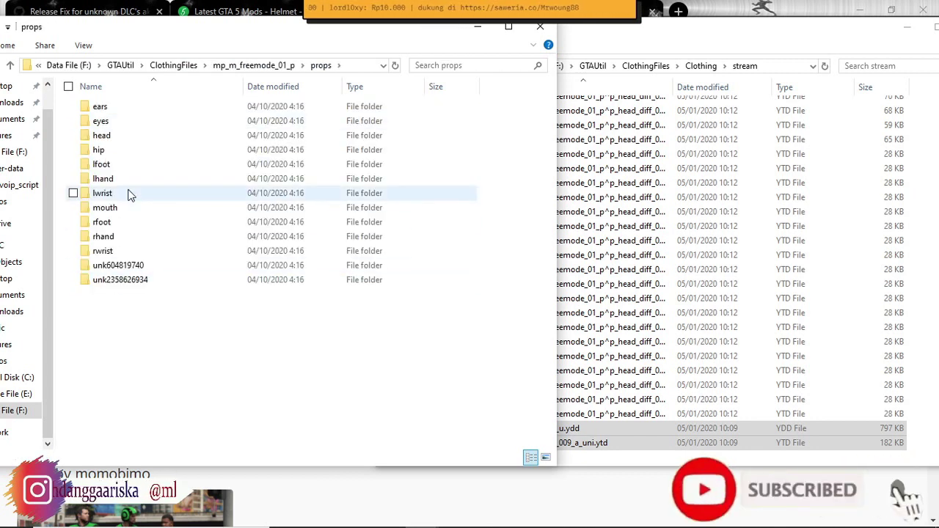
left_click(279, 67)
left_click(220, 66)
Copy the mp_m_freemode_01 folder name and add the prefix mp_m_freemode_01^ to the front of the uppr_009_u.ydd file name.
left_click(125, 151)
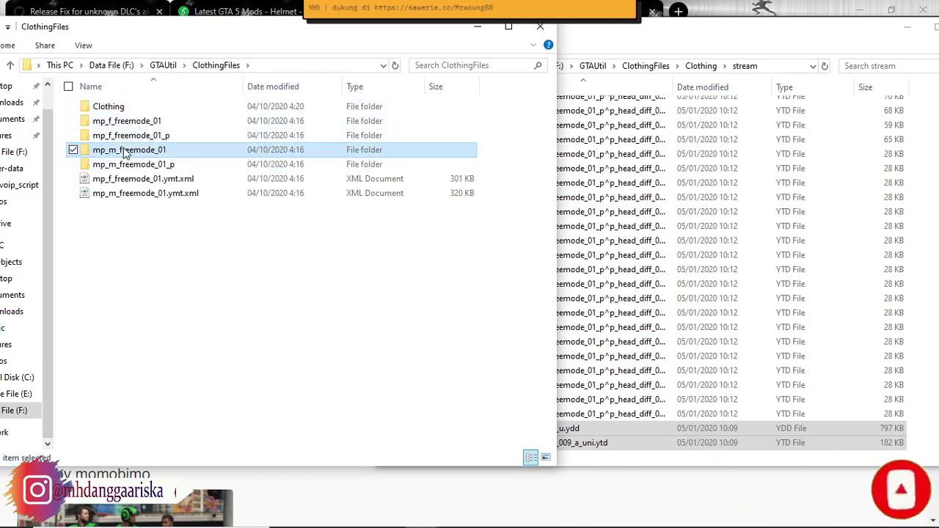
key("F2")
key("ctrl+c")
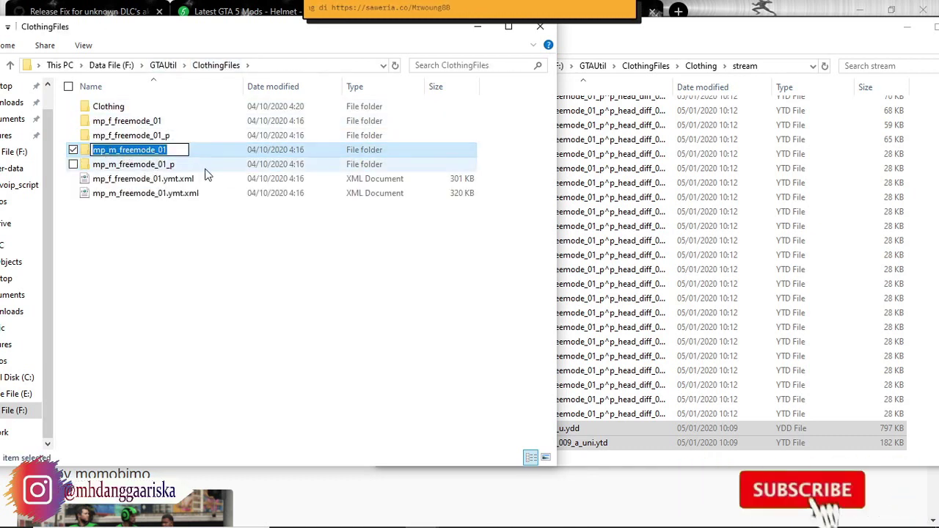
left_click(701, 36)
left_click(549, 433)
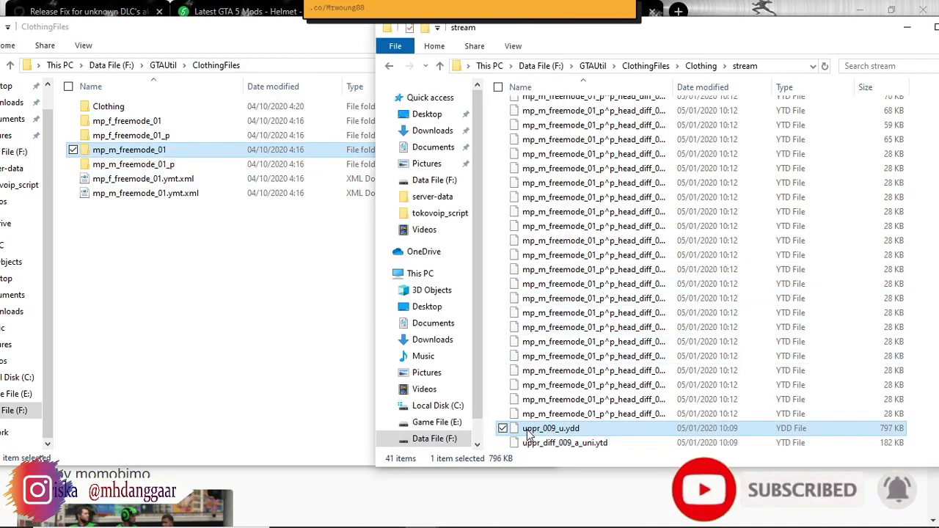
left_click(528, 433)
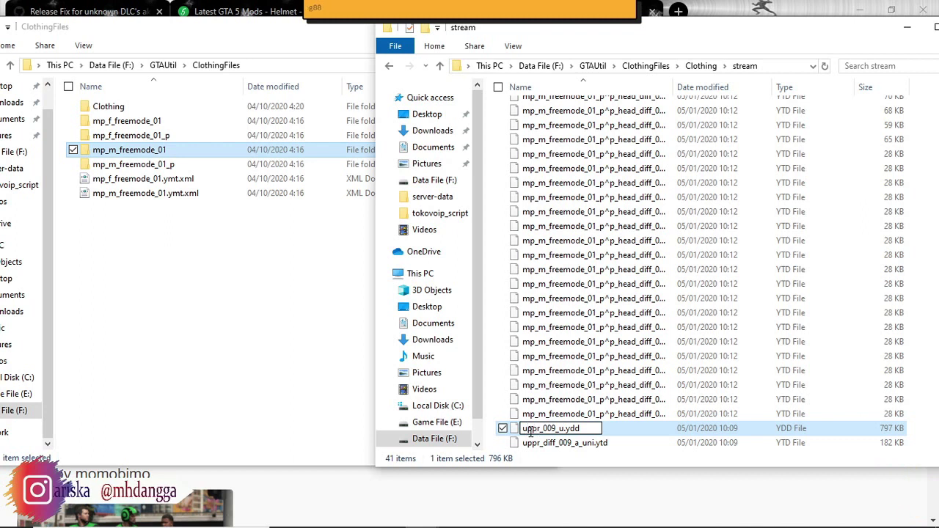
key("ctrl+v")
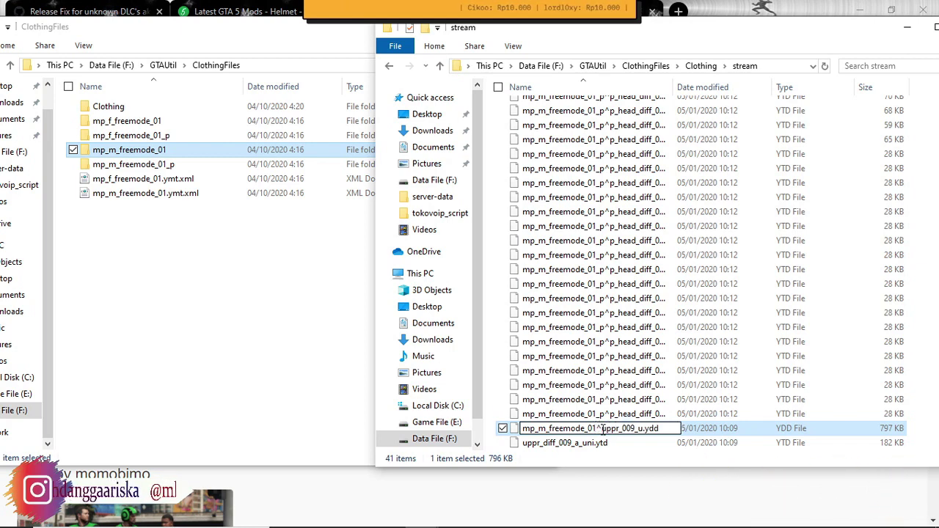
Copy the prefix mp_m_freemode_01^ and add it to the front of the uppr_diff_009_a_uni.ytd file name.
left_click_drag(598, 428, 535, 433)
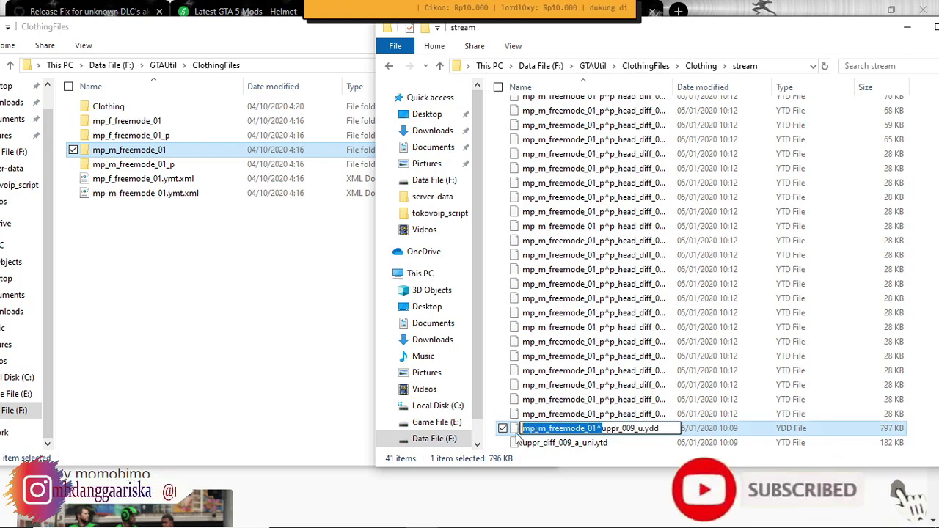
key("Delete")
left_click(532, 444)
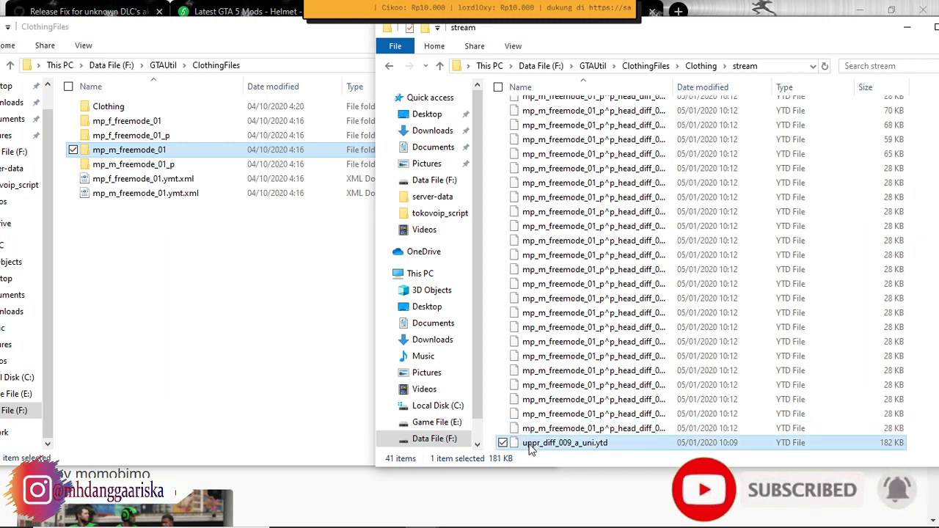
left_click(530, 444)
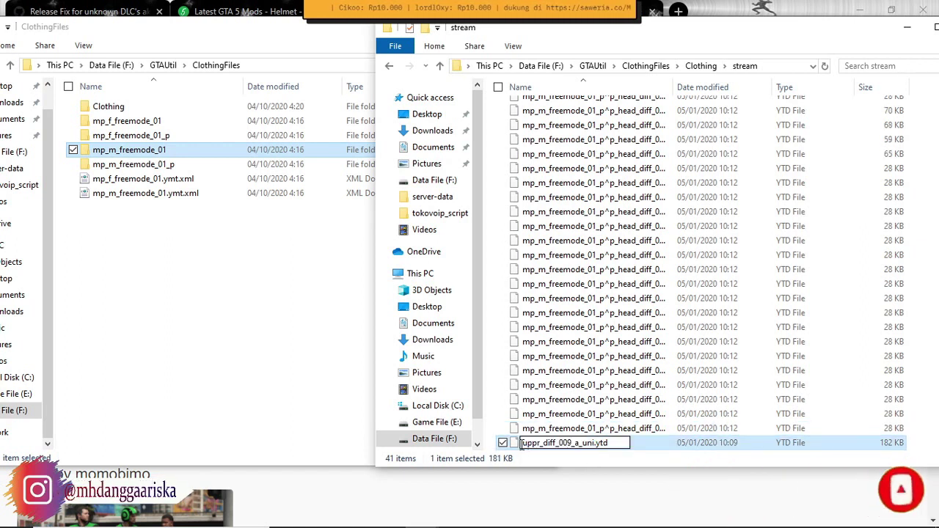
type("mp_m_freemode_01^")
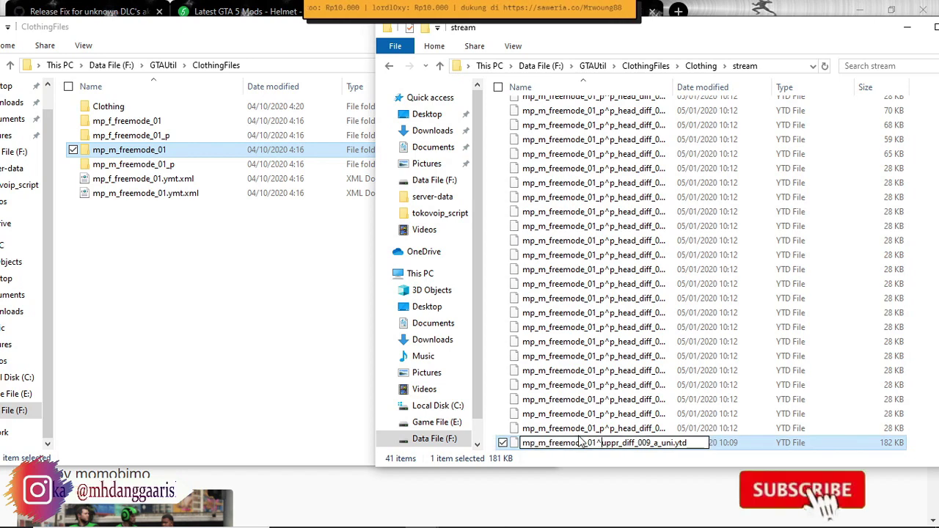
key("Return")
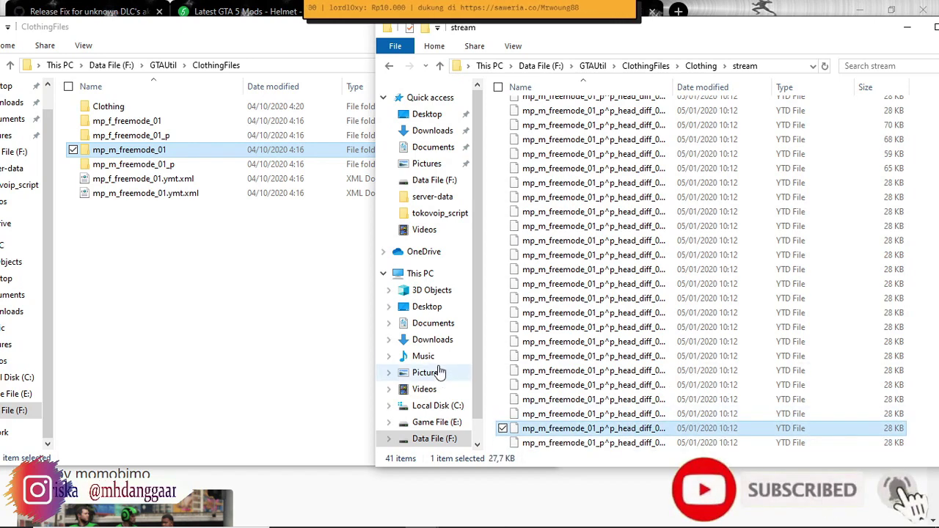
Minimize the ClothingFiles and stream folder windows and close the Gojek skin archive.
left_click(269, 308)
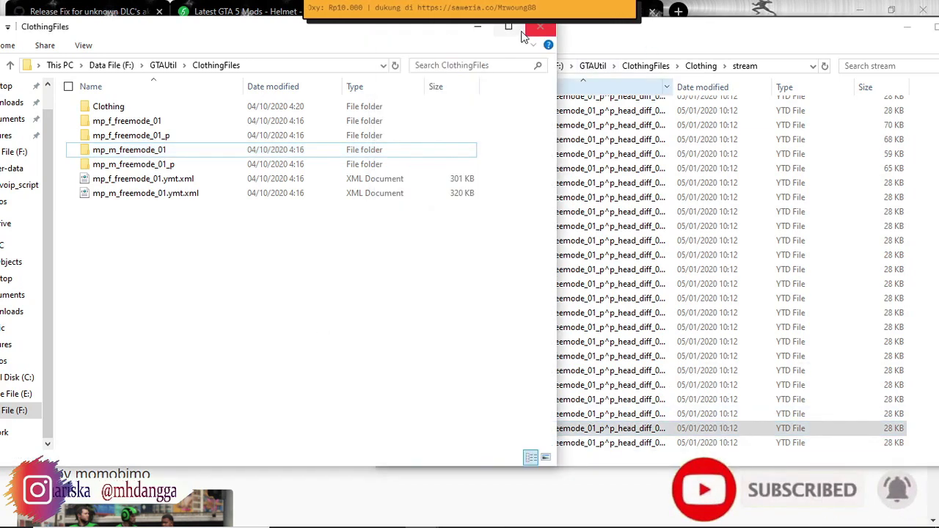
left_click(478, 27)
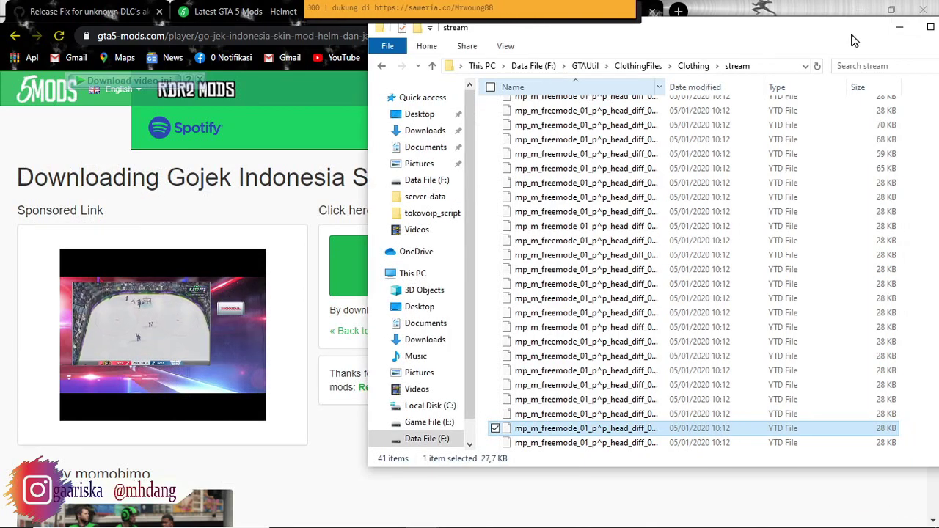
key("super+Down")
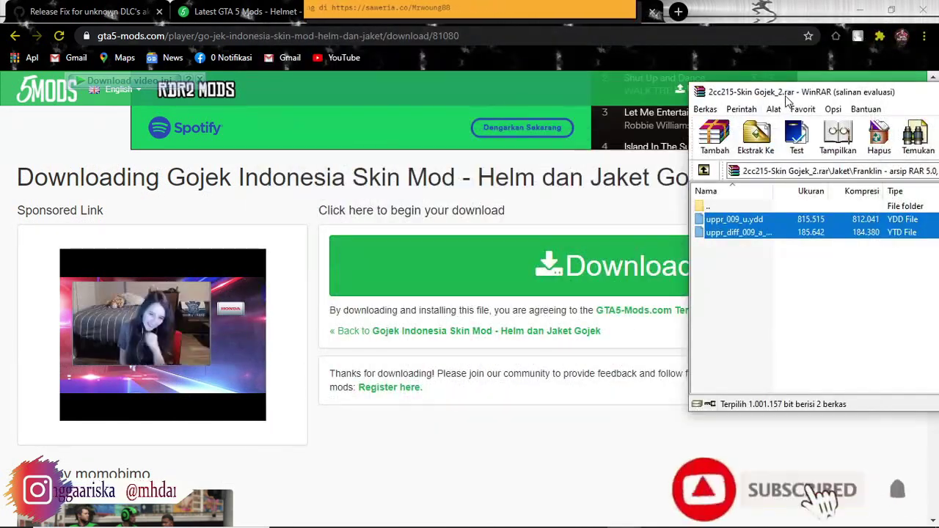
left_click_drag(788, 100, 340, 132)
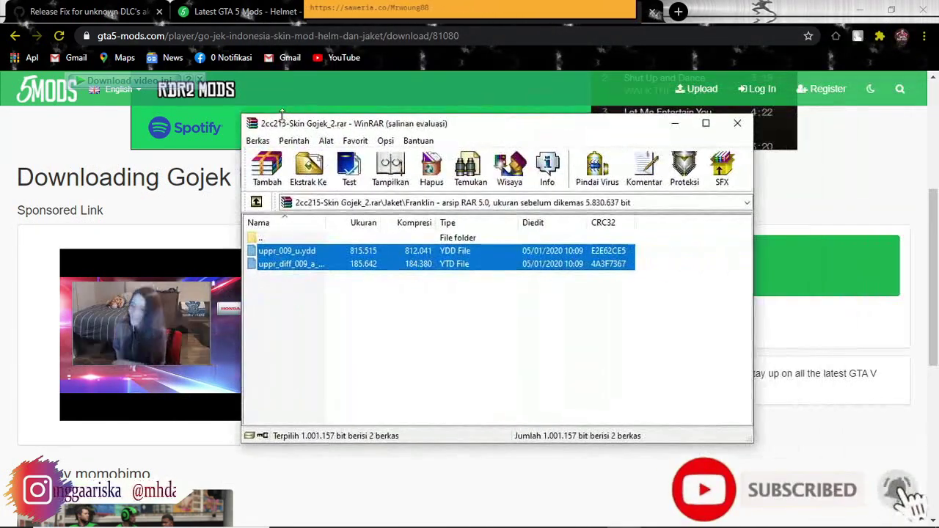
left_click(737, 125)
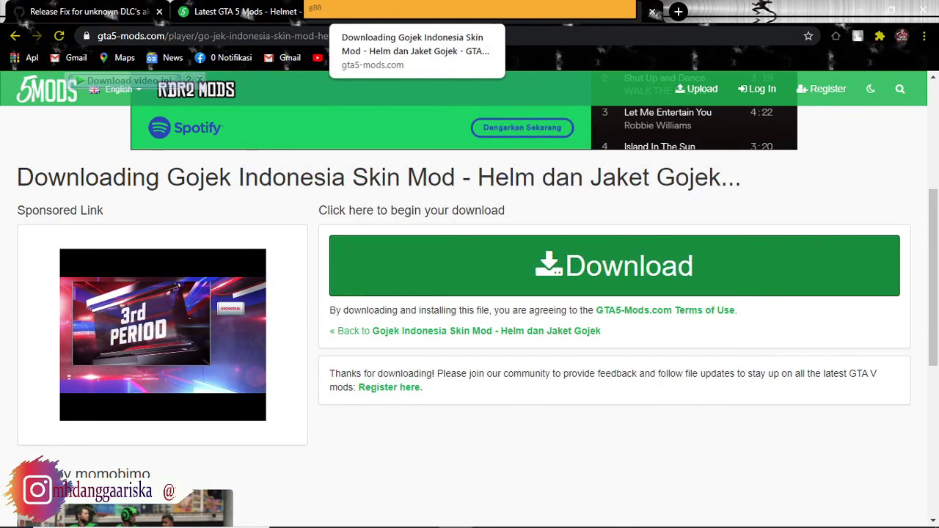
Switch to the AGV (2 MODELS) (REPLACE/FREEMODE MALE) mod page in the browser and open its download page.
key("alt+Left")
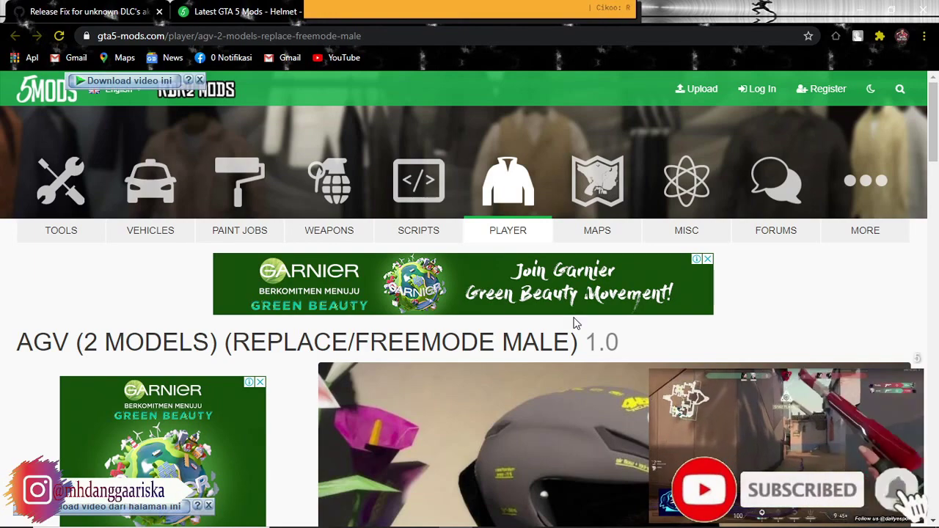
scroll(577, 325, "down", 5)
scroll(579, 325, "up", 3)
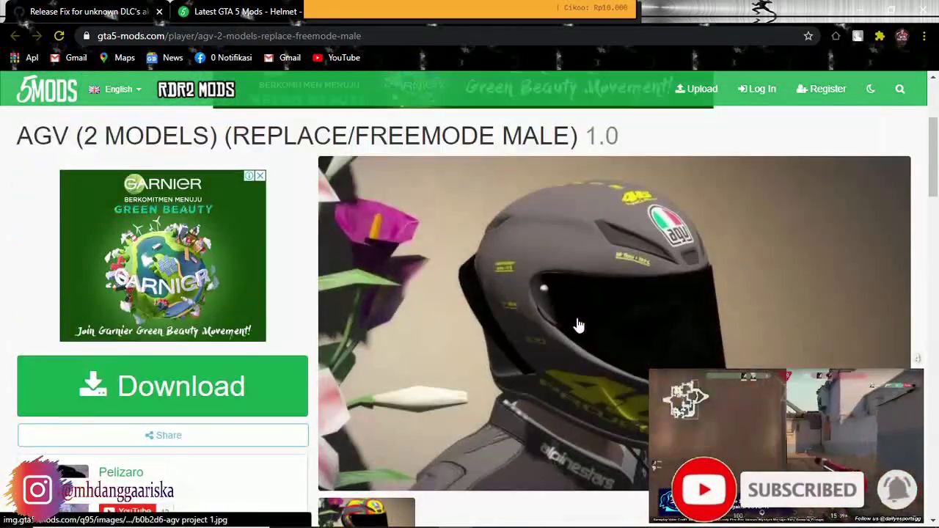
left_click(267, 379)
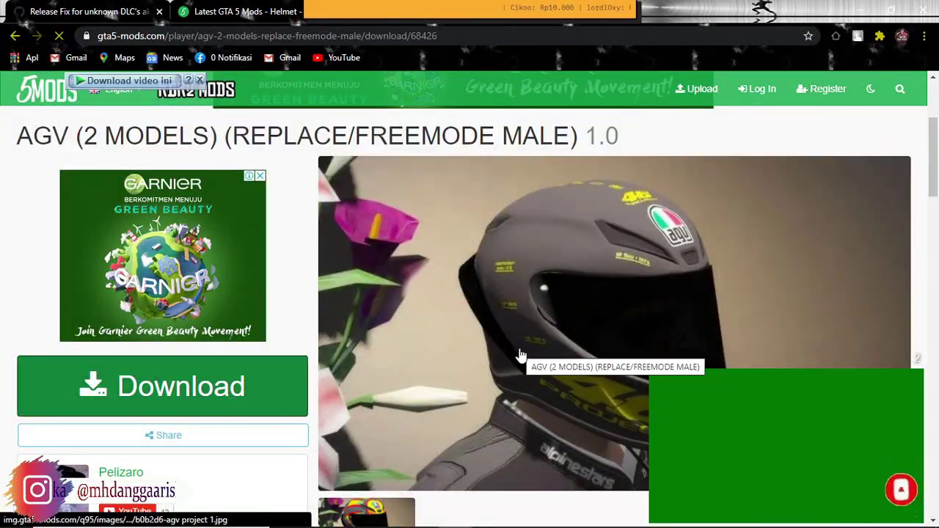
scroll(554, 345, "down", 3)
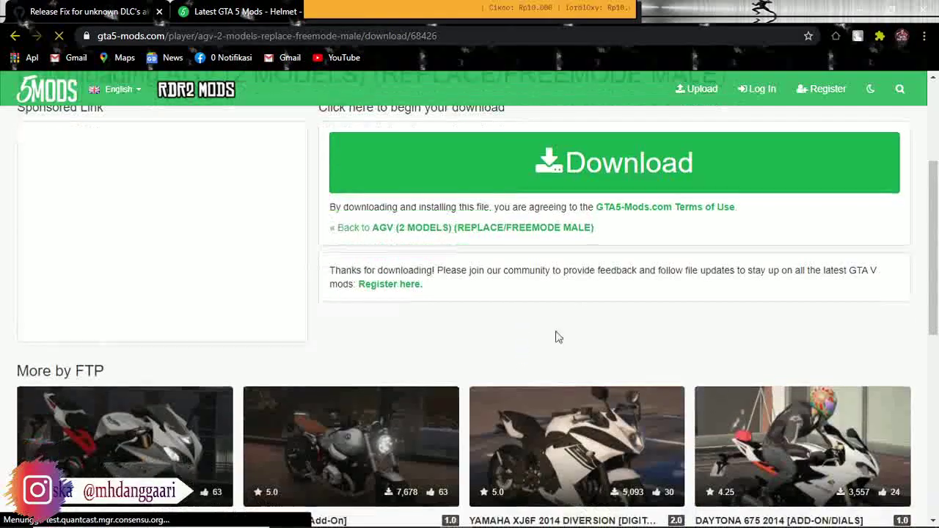
Download the AGV helmet archive 0ef73a-AGV_2.rar and move its opened archive window aside.
left_click(577, 163)
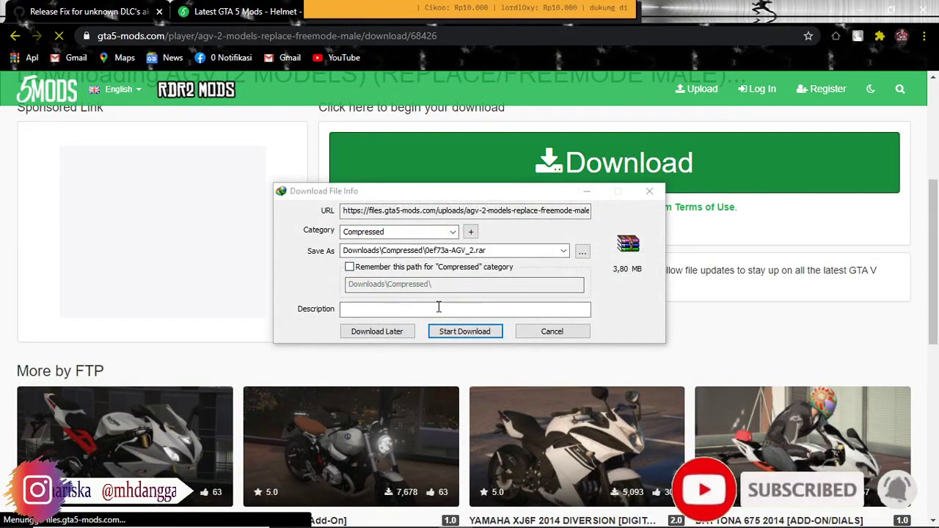
left_click(467, 332)
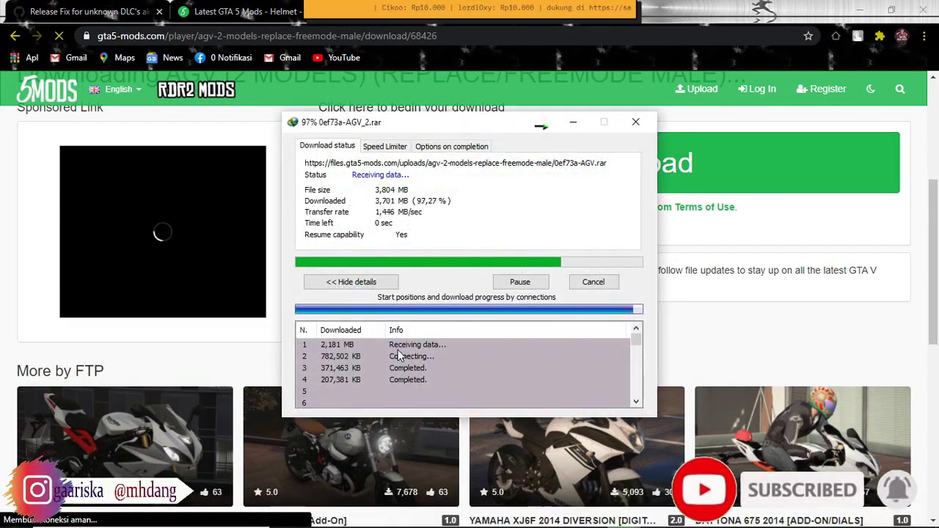
left_click(353, 314)
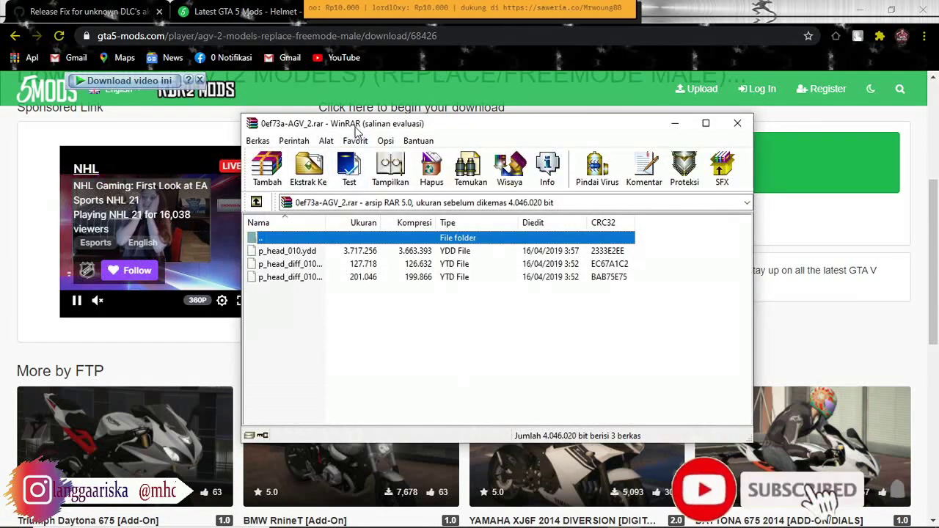
left_click(571, 290)
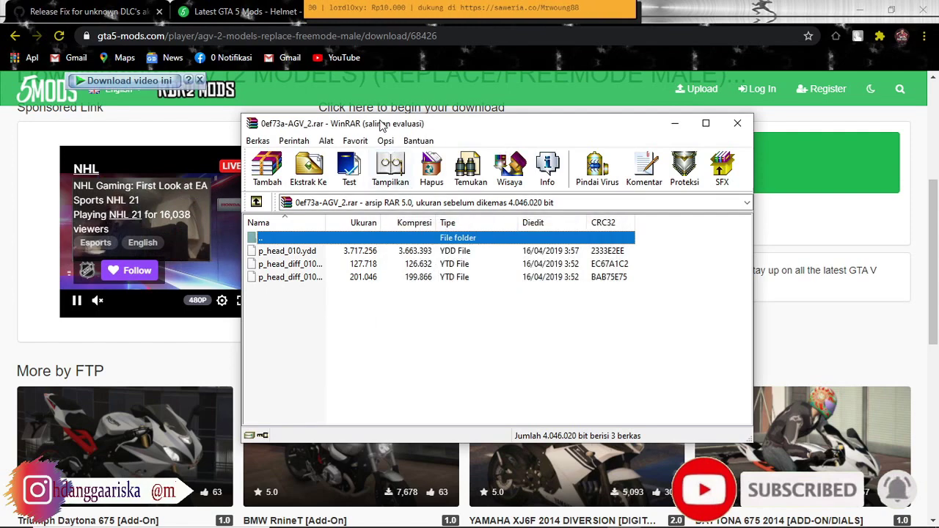
left_click_drag(376, 132, 615, 103)
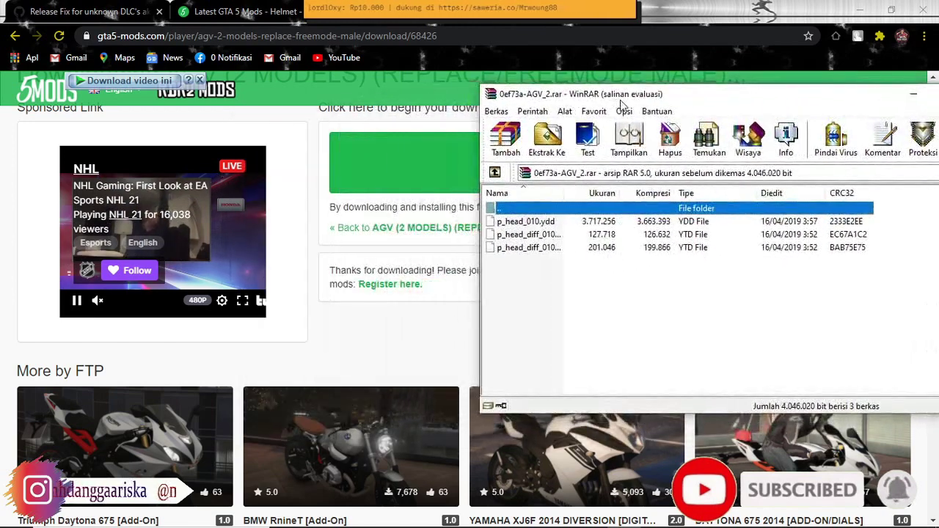
Extract p_head_010.ydd and both p_head_diff_010 texture files from the AGV archive into the Clothing stream folder.
left_click(524, 222)
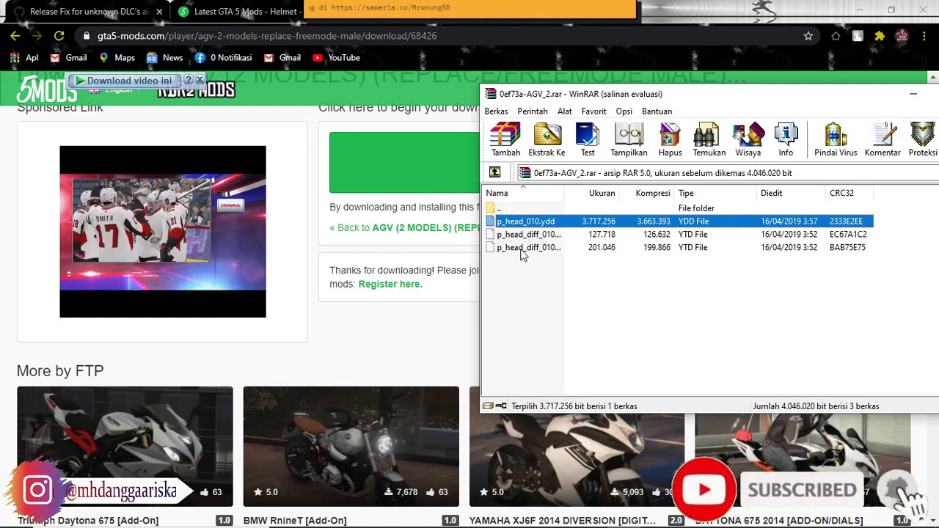
left_click(506, 247)
left_click_drag(543, 301, 532, 217)
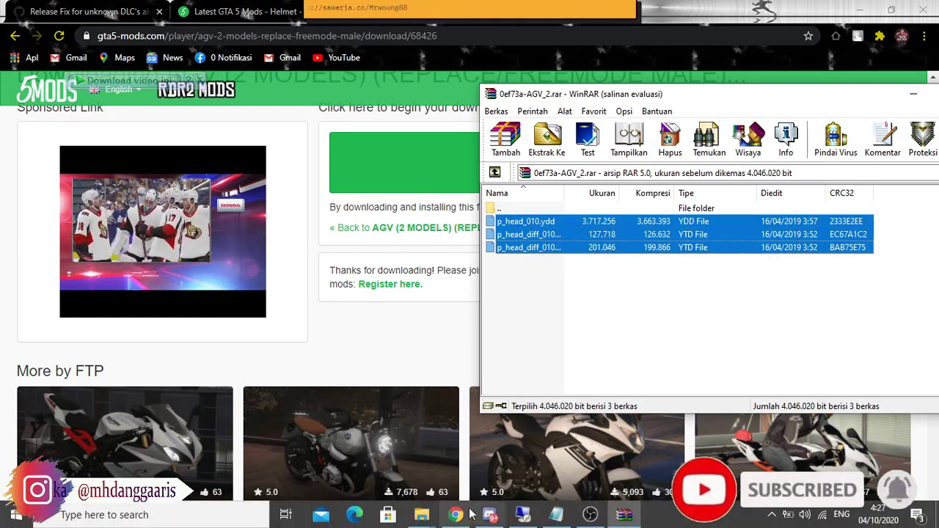
left_click(422, 515)
left_click(471, 450)
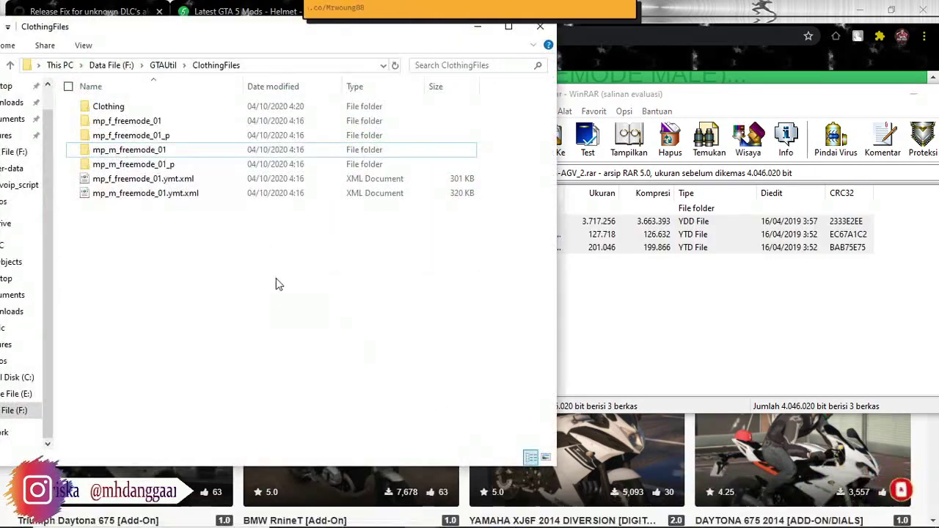
mouse_move(438, 522)
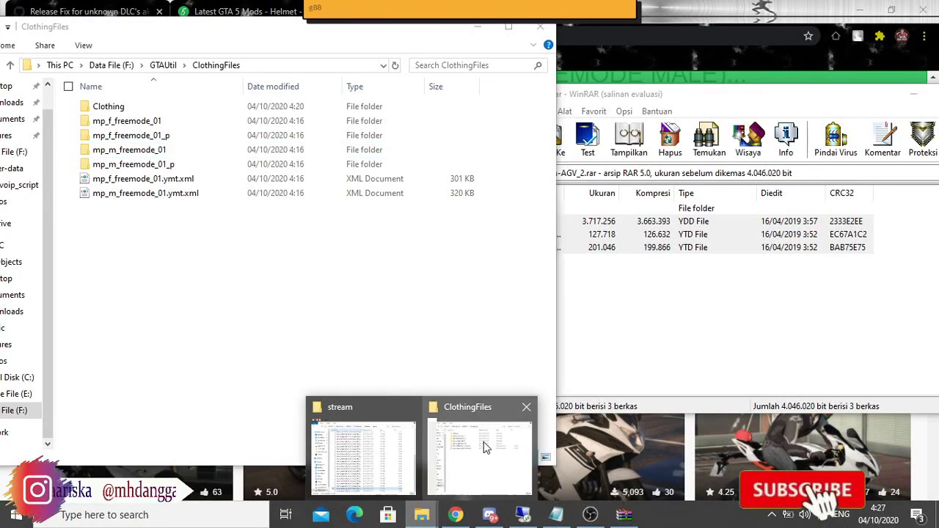
left_click(356, 436)
left_click(625, 516)
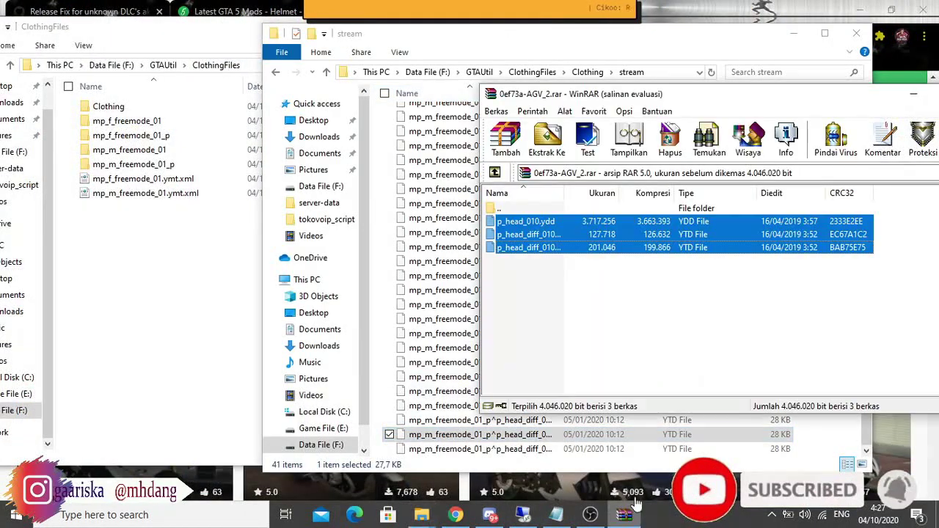
left_click_drag(529, 234, 391, 307)
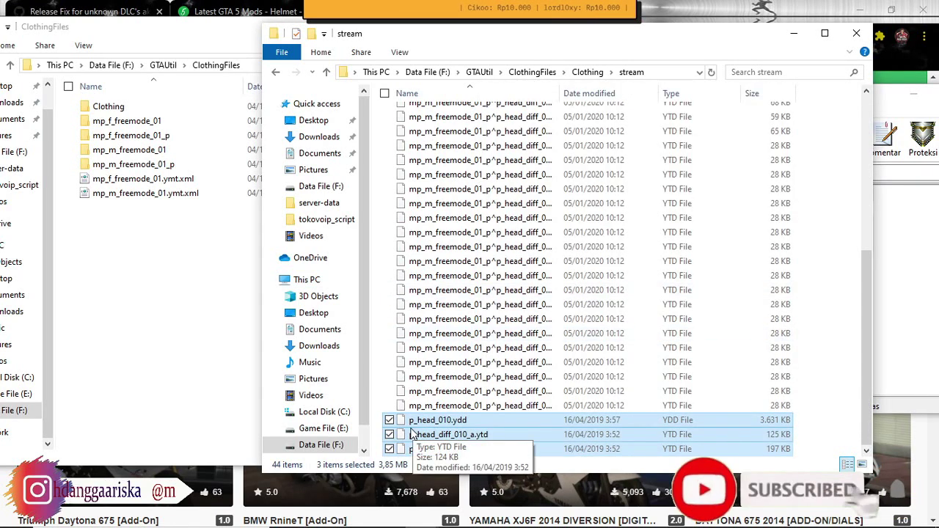
Copy the mp_m_freemode_01_p folder name and add the prefix mp_m_freemode_01_p^ to the front of the p_head_010.ydd file name.
left_click(112, 168)
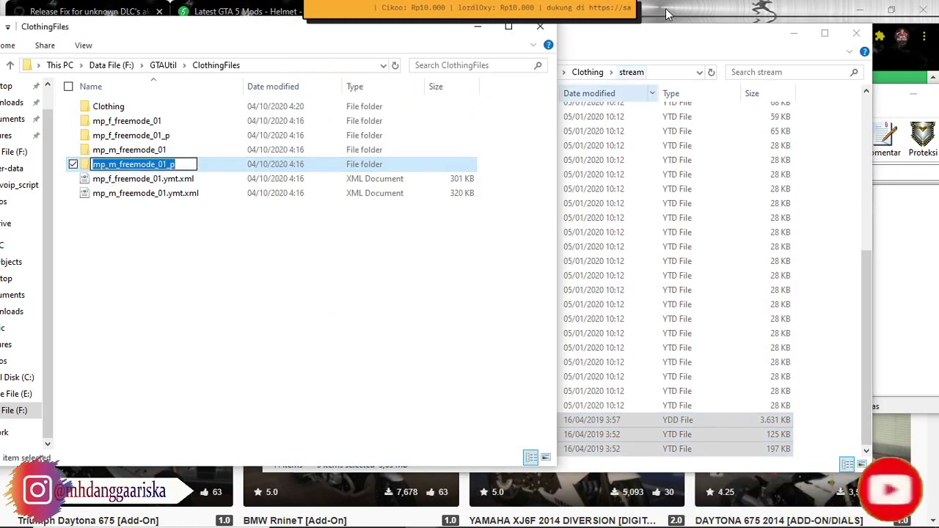
left_click(661, 33)
left_click(433, 422)
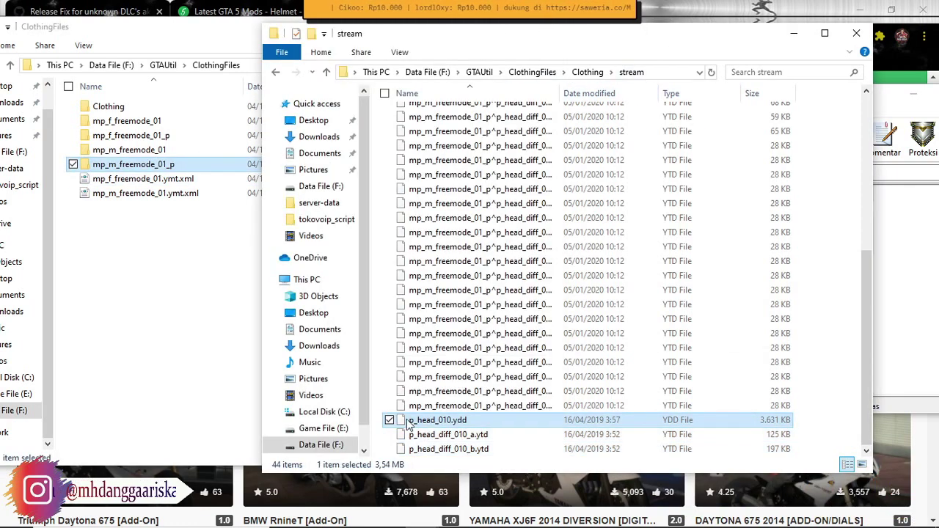
left_click(412, 424)
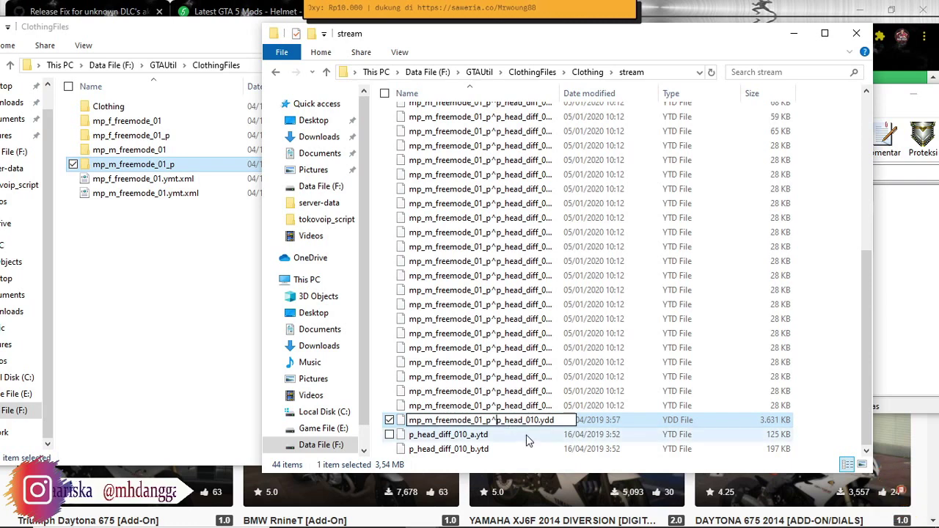
Add the prefix mp_m_freemode_01_p to the front of the p_head_diff_010_a.ytd and p_head_diff_010_b.ytd file names.
left_click(443, 437)
left_click(412, 437)
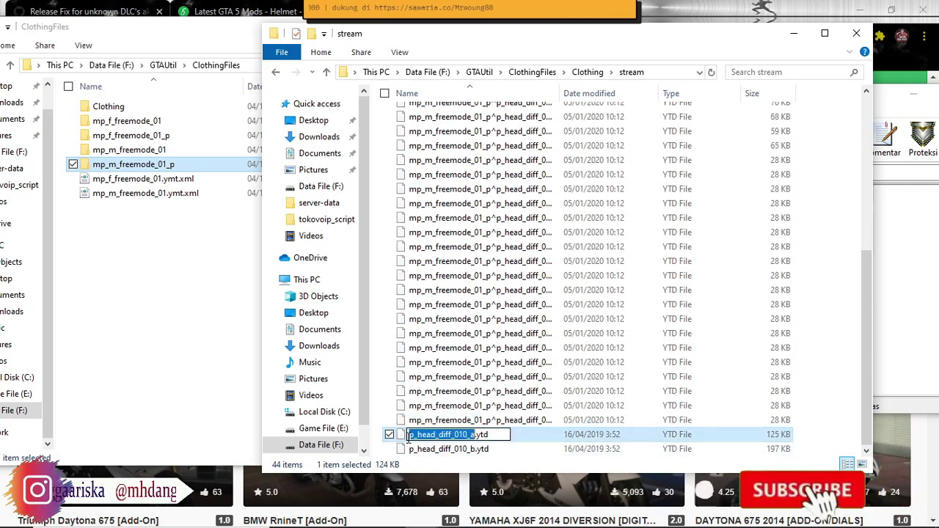
left_click(409, 438)
type("mp_m_freemode_01_p")
left_click(428, 452)
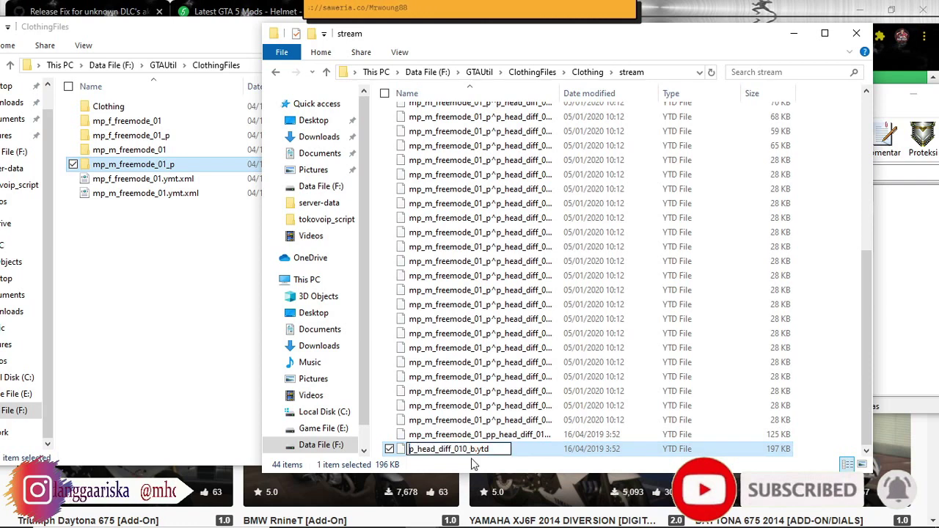
type("mp_m_freemode_01_p")
key("Return")
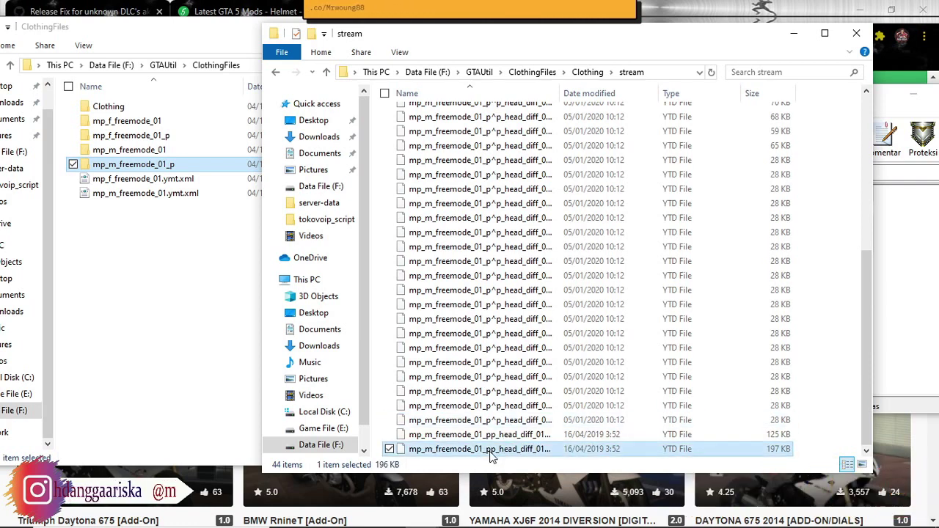
Insert the missing ^ after mp_m_freemode_01_p in the names of the p_head_diff_010_b.ytd and p_head_diff_010_a.ytd files.
left_click(494, 452)
left_click(493, 450)
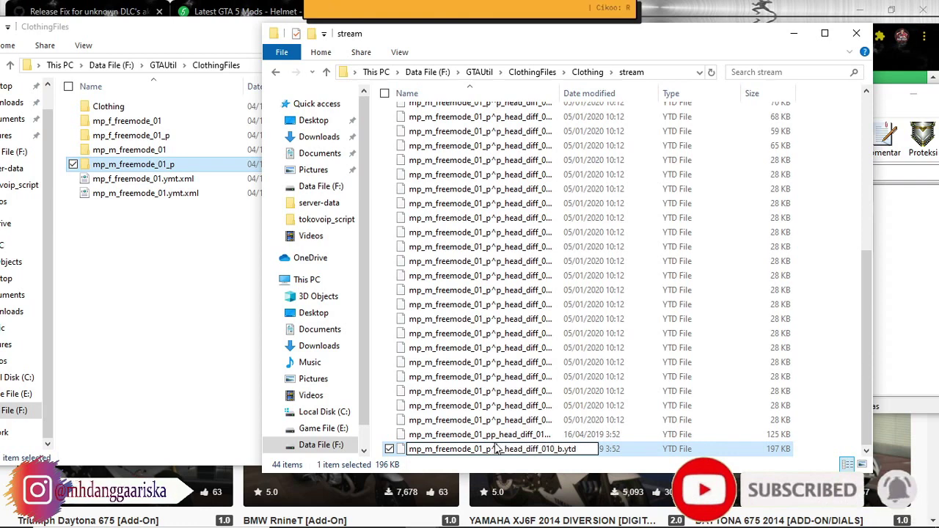
type("^")
key("Return")
left_click(496, 449)
left_click(493, 449)
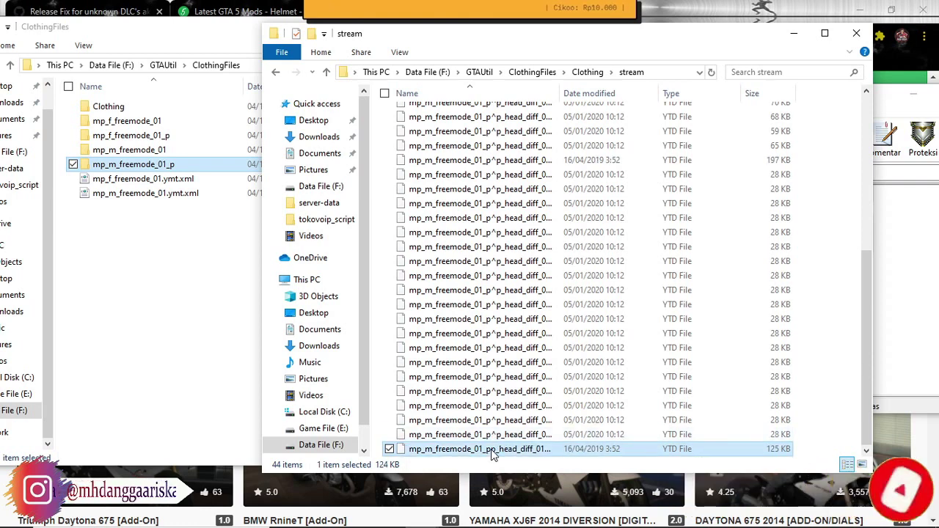
left_click(493, 449)
type("^p_head_diff_010_a.ytd")
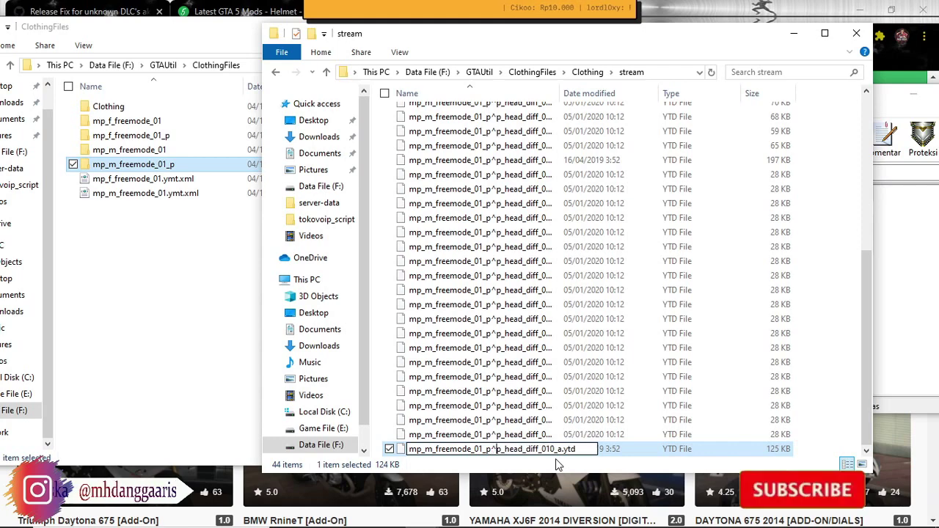
key("Return")
Minimize the stream folder, AGV archive and ClothingFiles windows to return to the mod site in the browser.
left_click(795, 35)
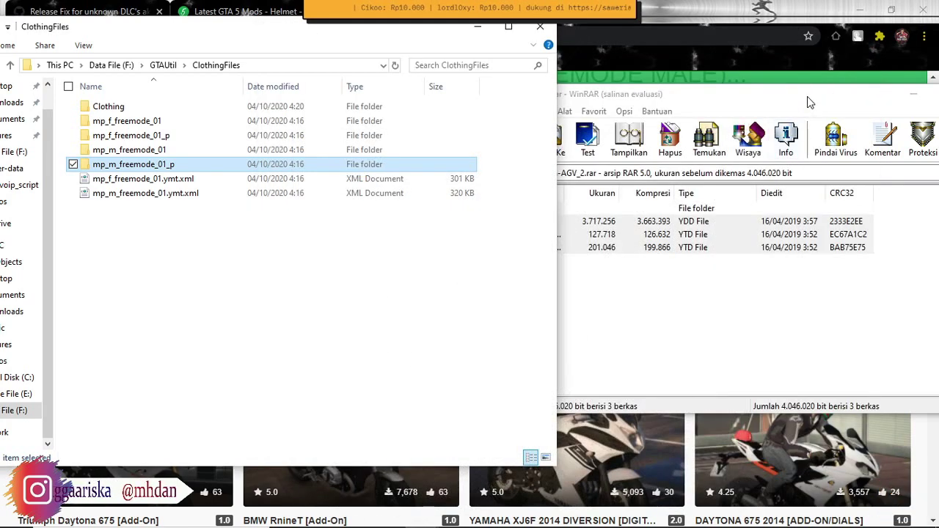
left_click_drag(810, 103, 623, 116)
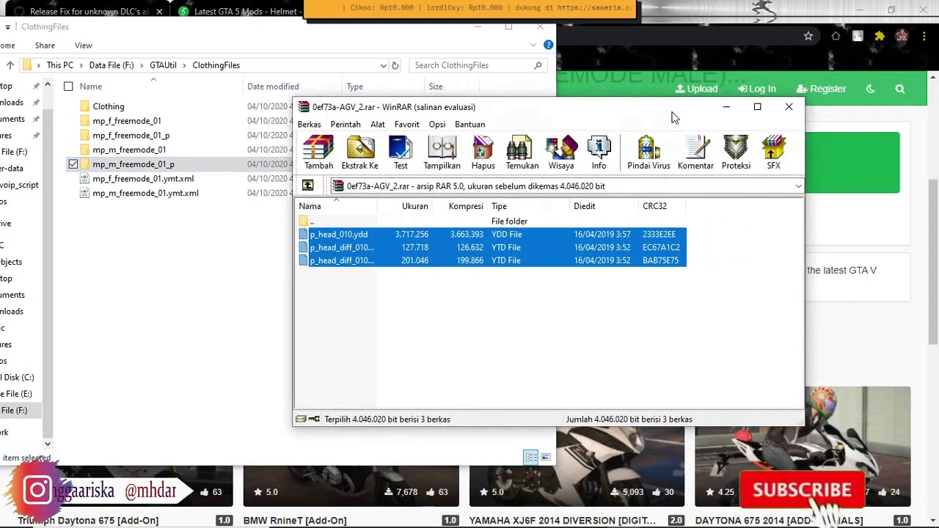
left_click(725, 107)
left_click(478, 26)
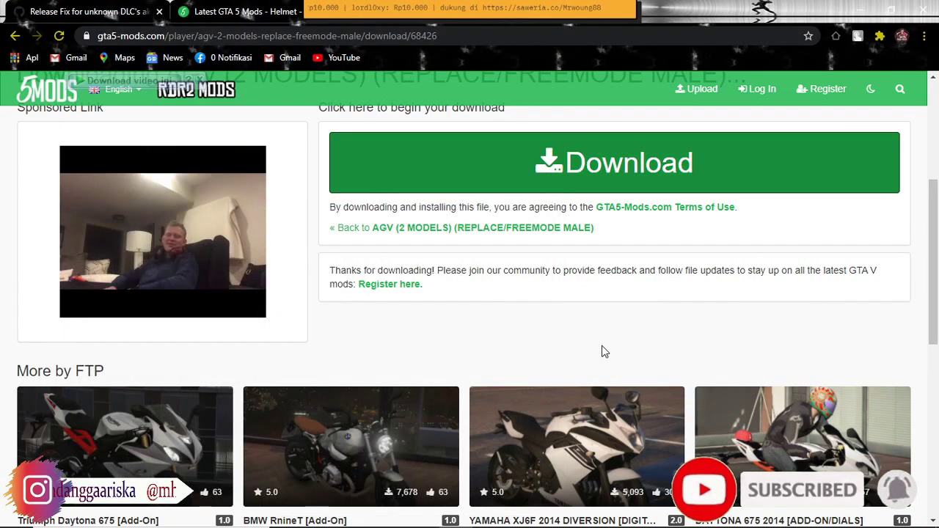
Search the GTA5-Mods site for "hair".
scroll(602, 352, "up", 3)
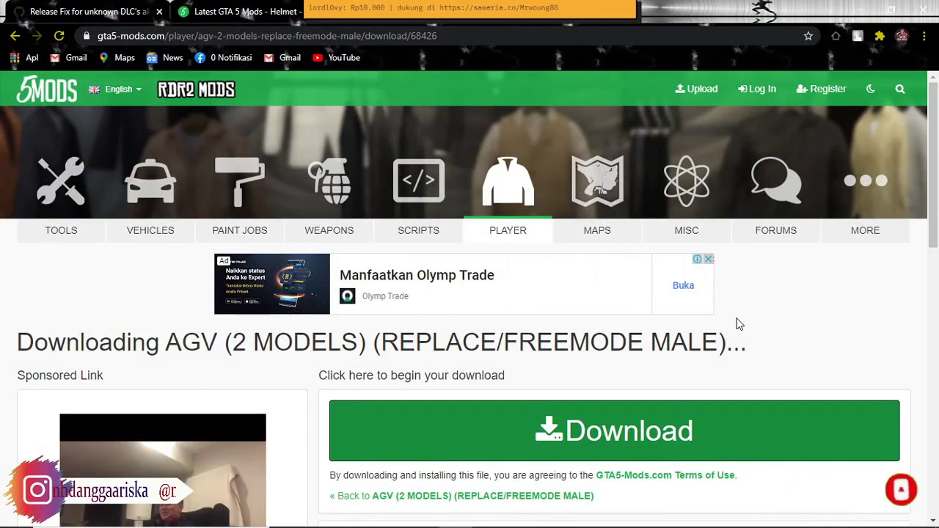
left_click(902, 89)
type("hair")
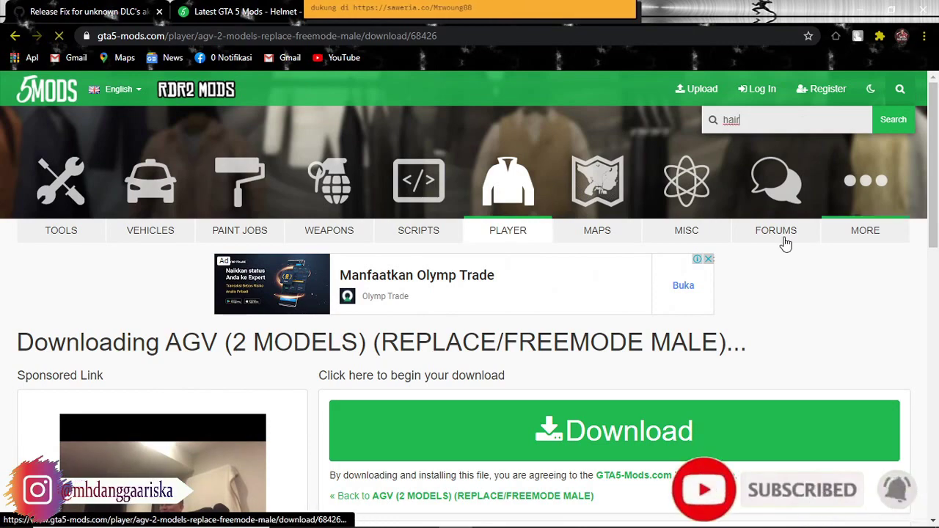
key("Return")
Look through the first two pages of most-downloaded hair mods for a suitable hairstyle and continue to page 3.
scroll(613, 352, "down", 1)
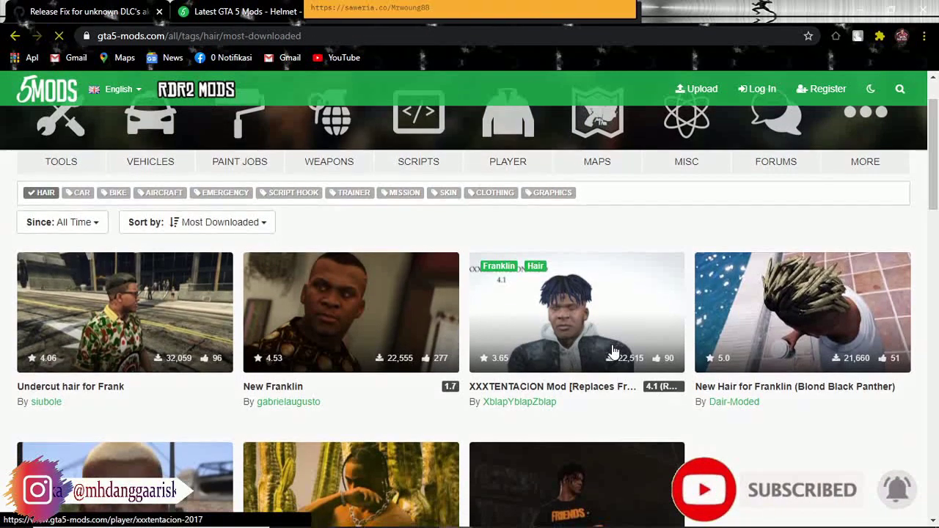
scroll(614, 352, "down", 2)
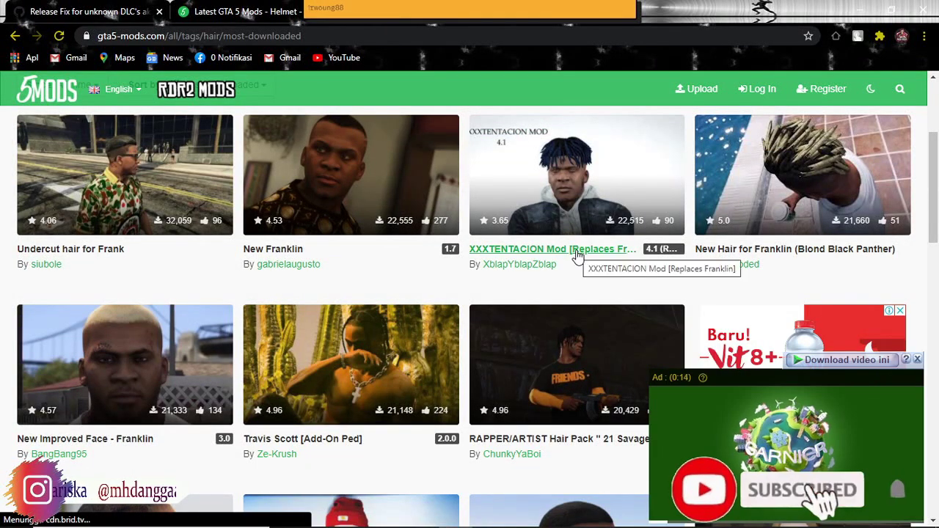
scroll(578, 253, "down", 6)
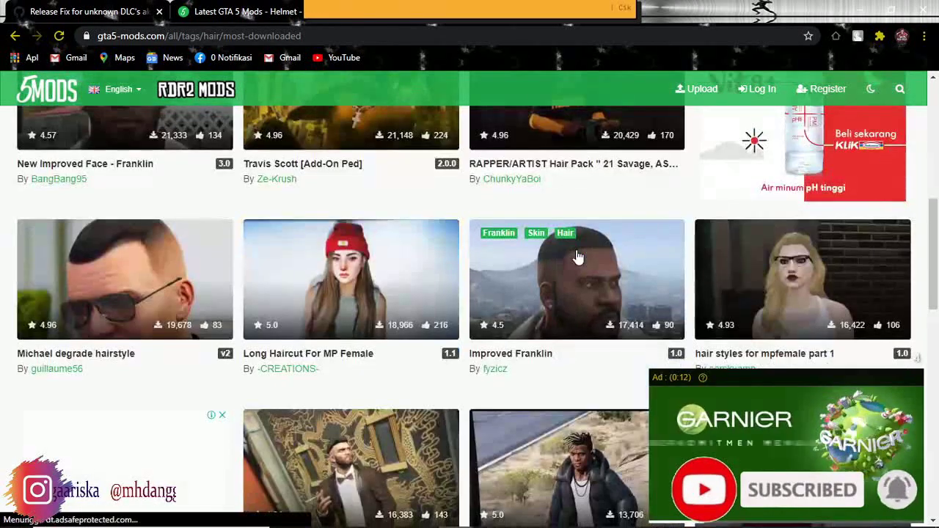
scroll(578, 256, "down", 6)
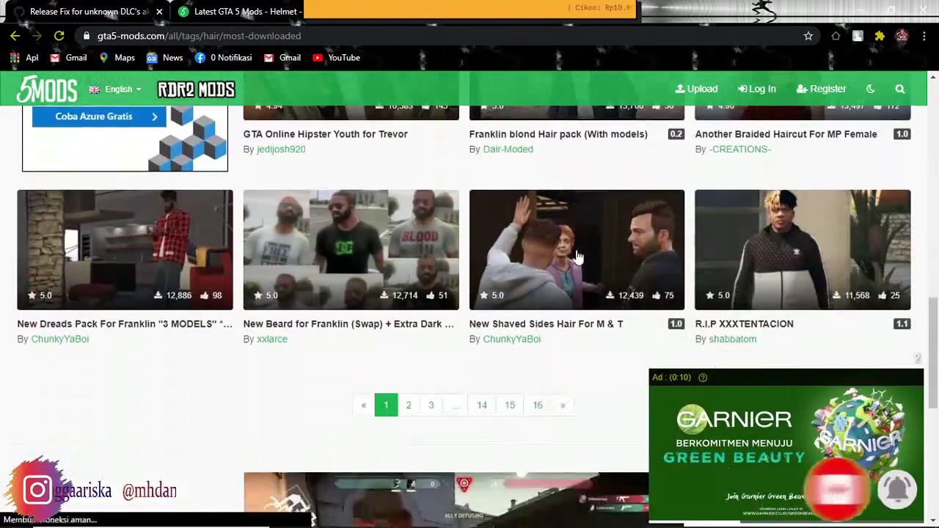
scroll(577, 253, "up", 3)
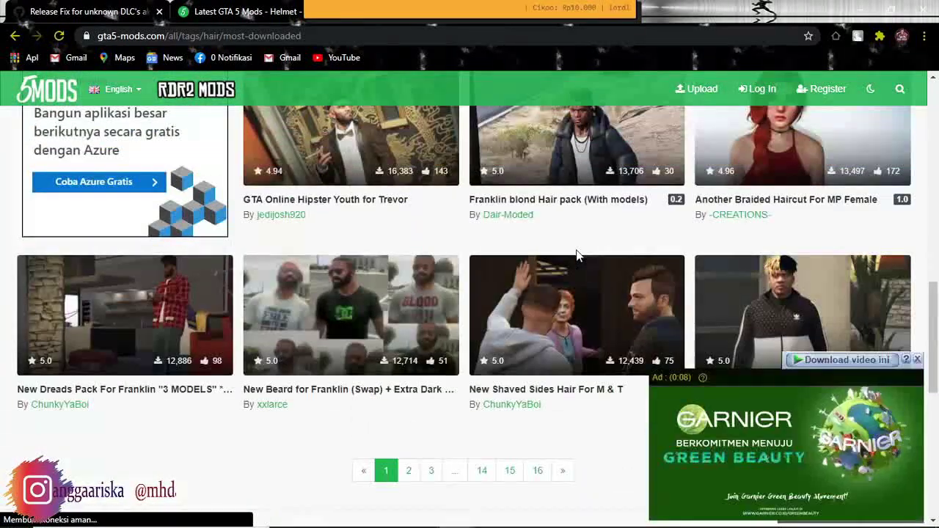
scroll(499, 269, "down", 3)
left_click(570, 272)
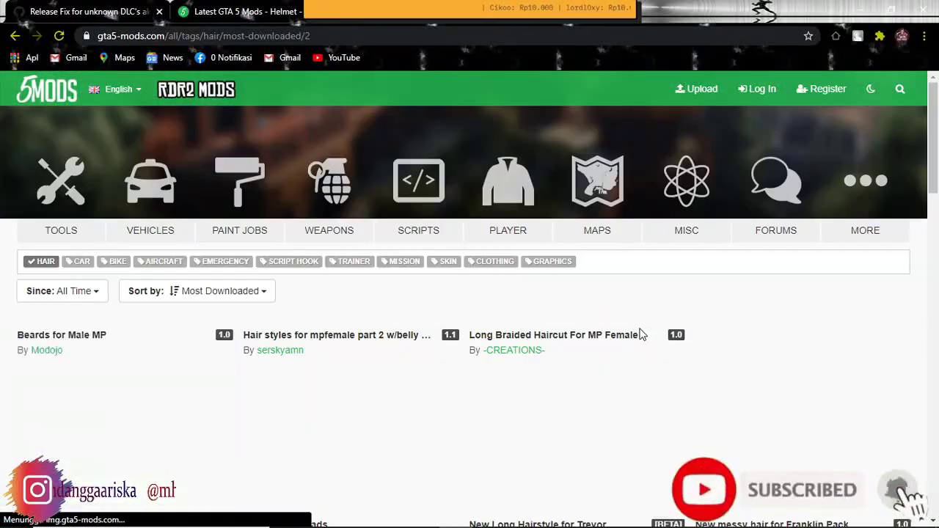
scroll(641, 335, "down", 3)
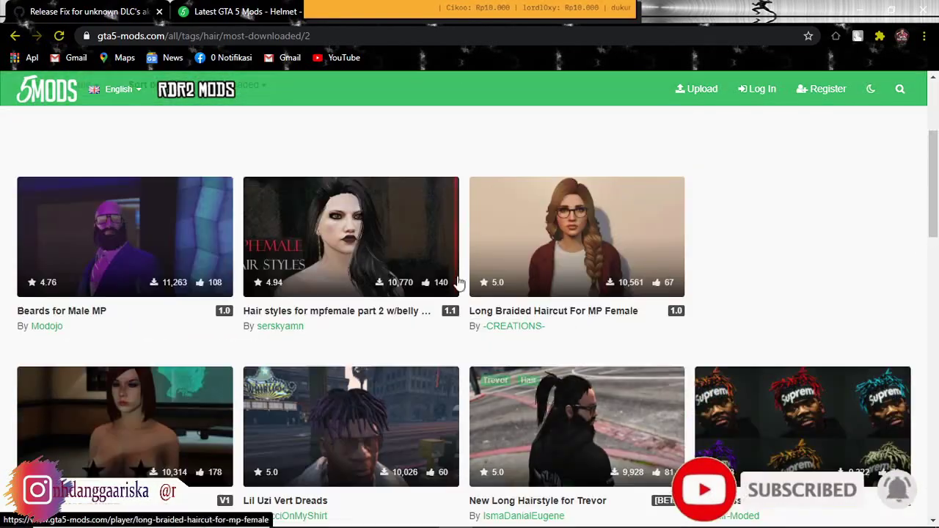
scroll(492, 304, "down", 2)
scroll(492, 304, "down", 2)
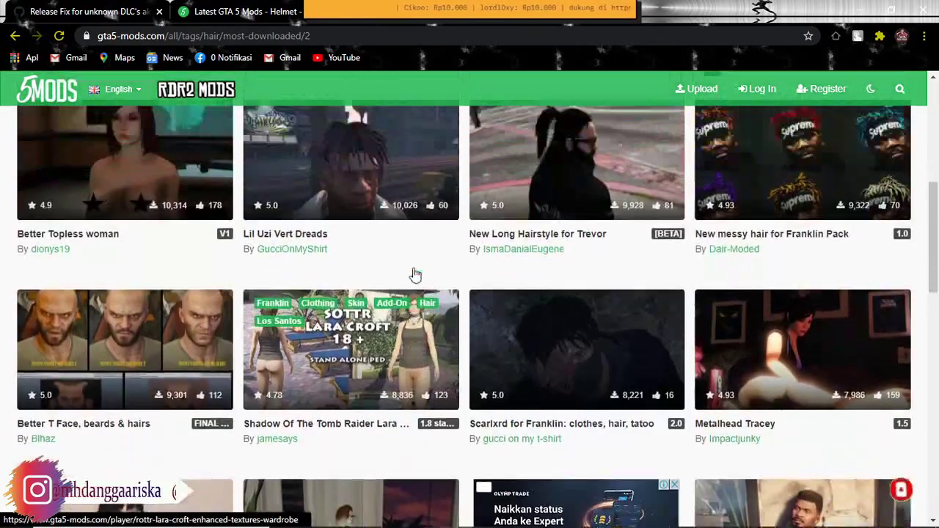
scroll(591, 298, "down", 3)
scroll(592, 299, "down", 5)
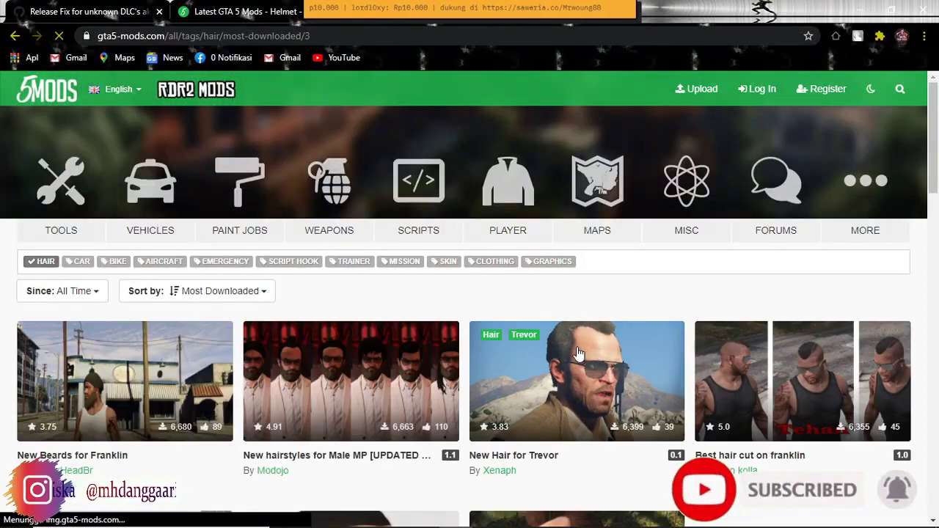
Open the New Look Pack For Trevor "Hair, Head Diff's & Beards" mod from page 3 in a new browser tab.
scroll(617, 353, "down", 3)
scroll(516, 360, "down", 2)
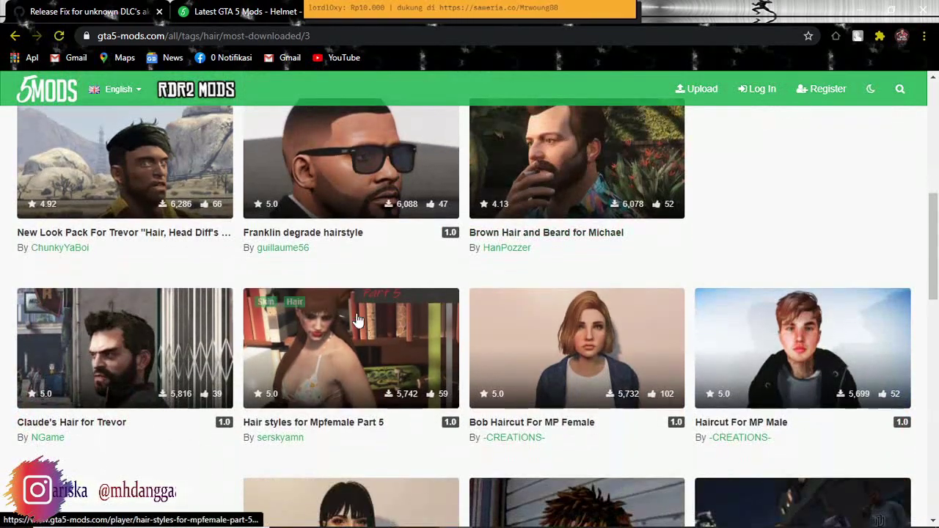
right_click(118, 237)
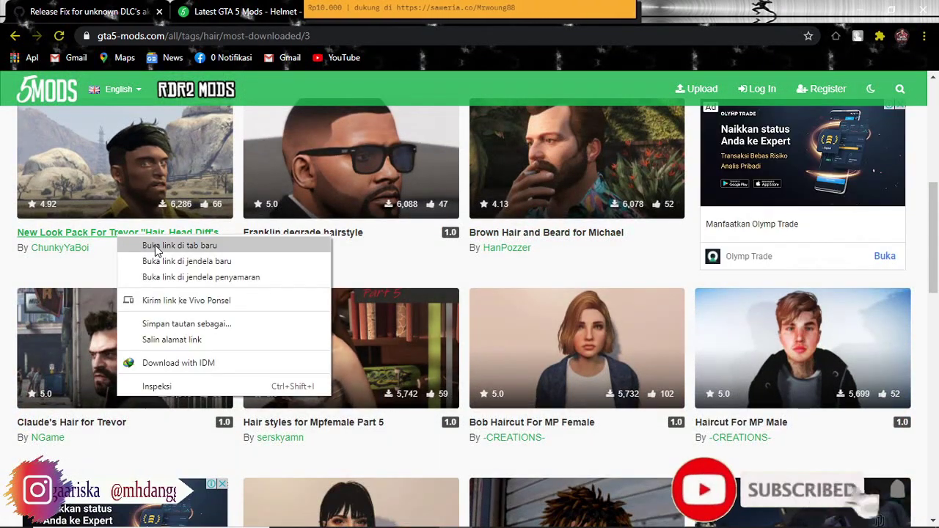
left_click(158, 245)
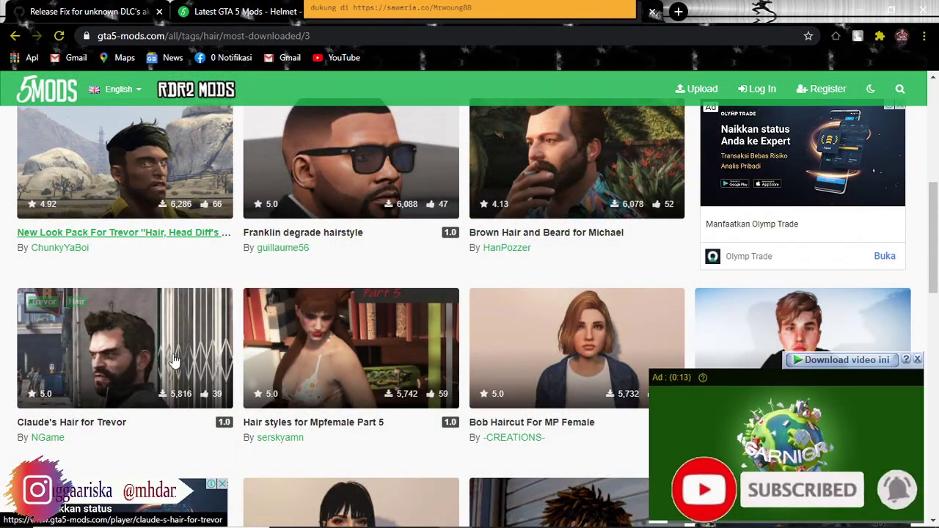
Open the SCARLXRD Dreadlocks For Franklin mod in a new browser tab and switch to the Trevor look pack's page.
scroll(174, 374, "down", 4)
scroll(388, 367, "down", 3)
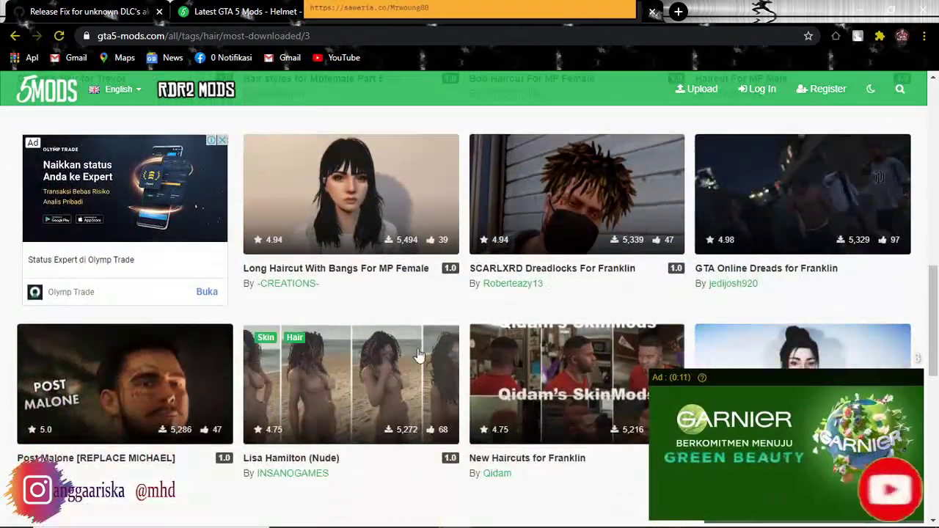
scroll(557, 296, "up", 2)
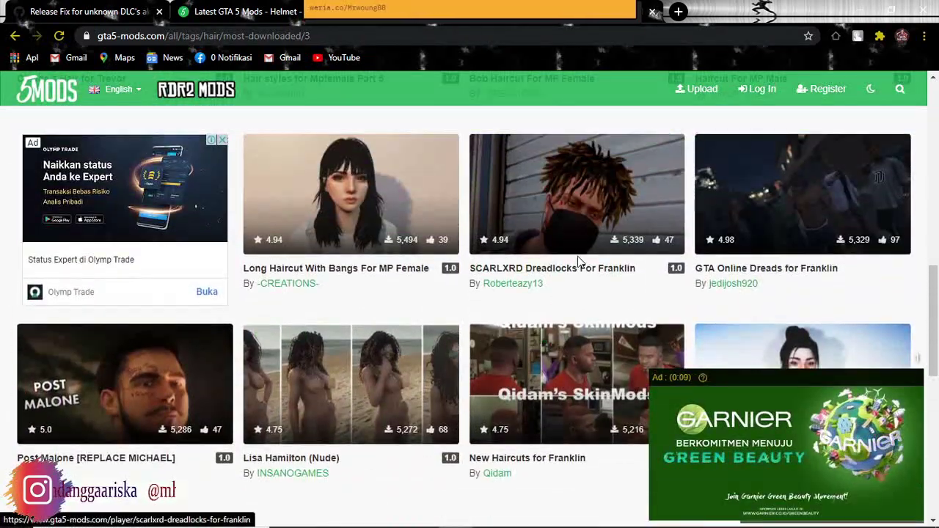
right_click(568, 277)
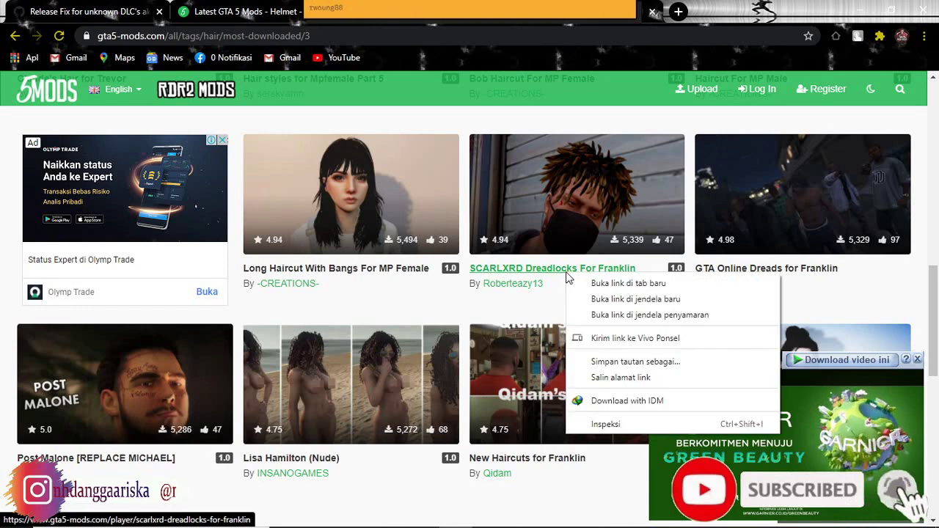
left_click(624, 287)
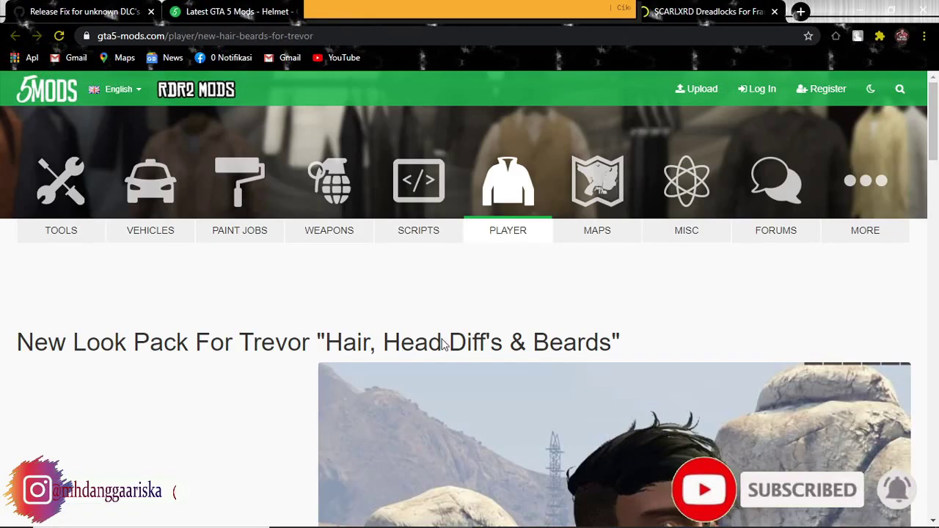
Download the Trevor look pack as 54fece-The Look Pack.rar, open it in WinRAR and dismiss the WinRAR notice.
scroll(411, 349, "down", 3)
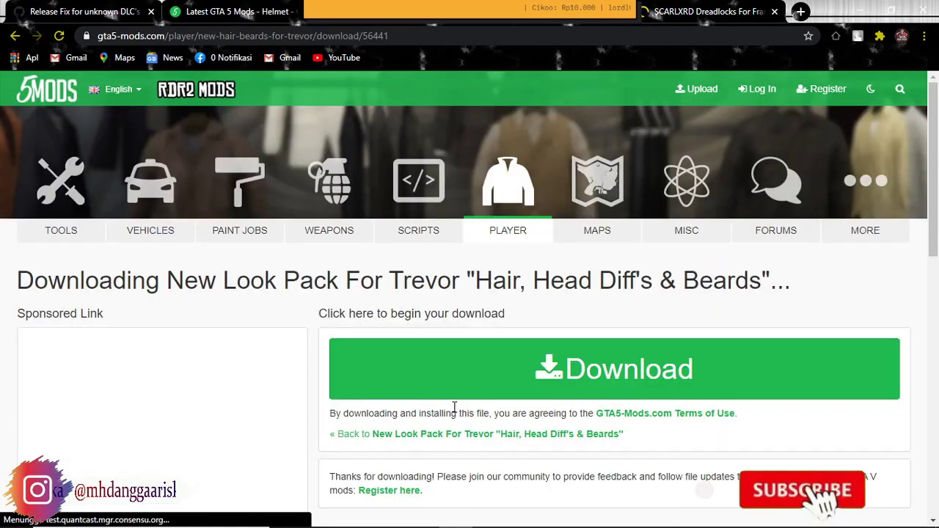
left_click(550, 365)
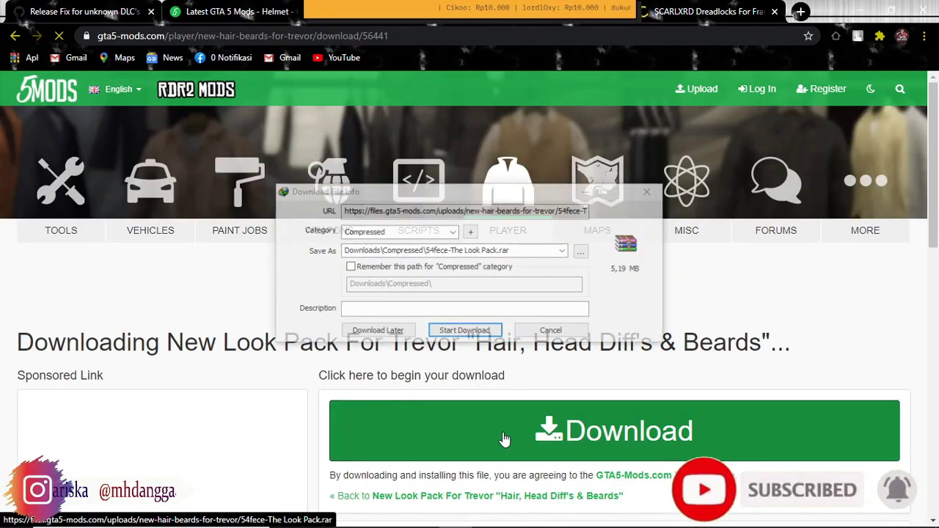
left_click(464, 332)
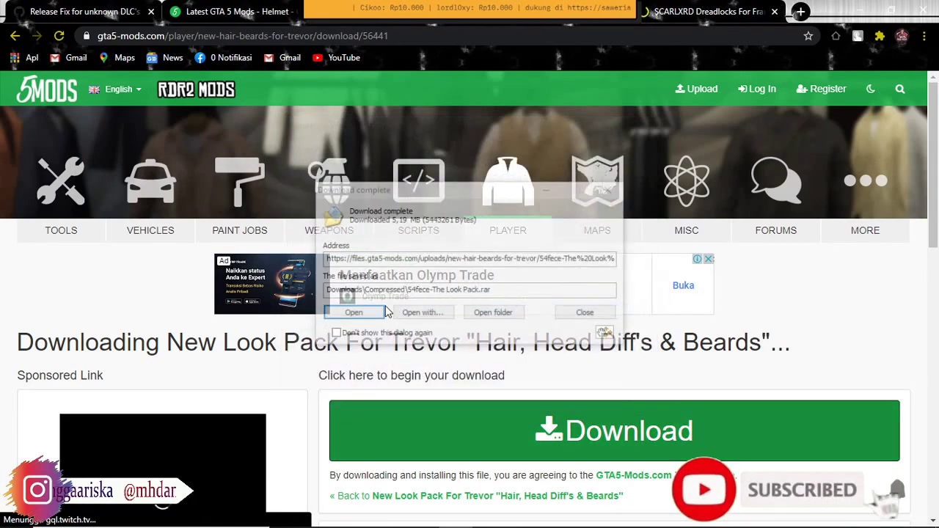
left_click(356, 312)
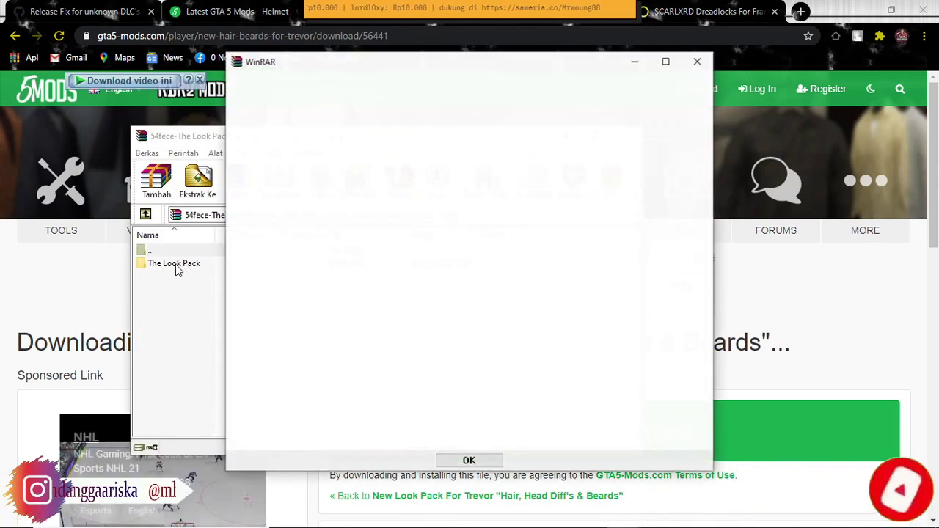
left_click(469, 462)
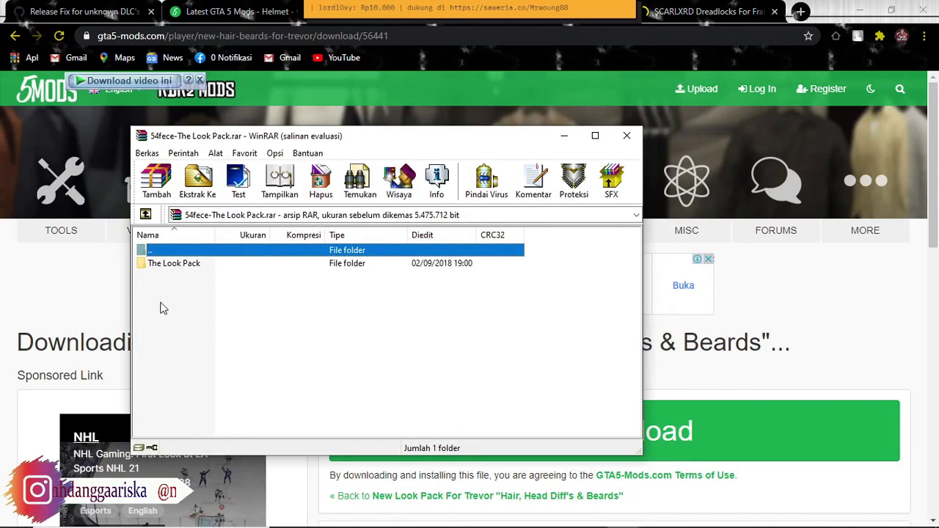
Examine the Biker Goatee, Noctis Hipster Hair, Noctis Man Bun and Head Diffs folders inside The Look Pack for usable hair files.
double_click(160, 264)
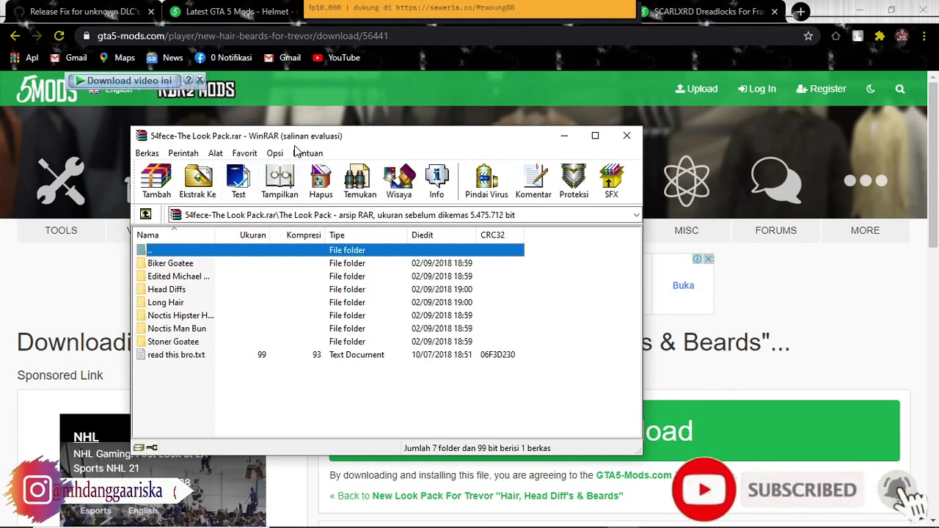
left_click_drag(301, 144, 502, 113)
double_click(378, 231)
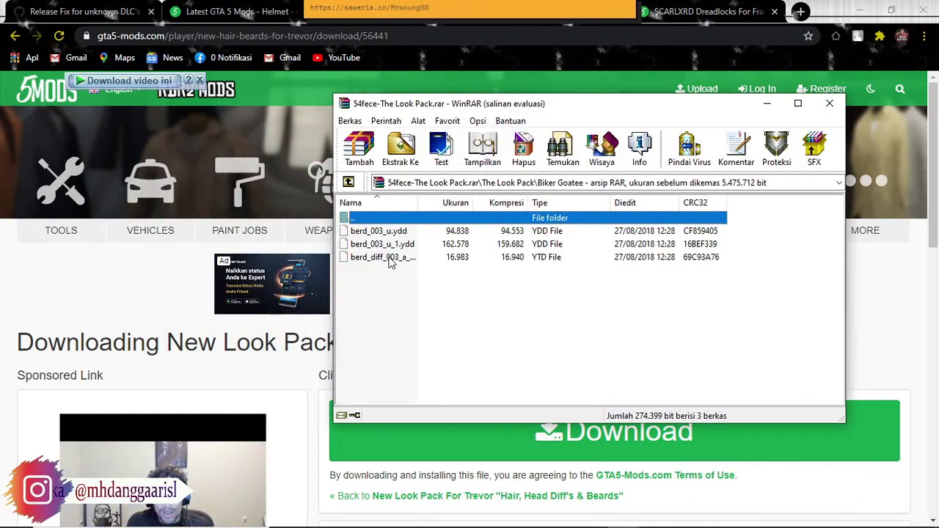
double_click(381, 219)
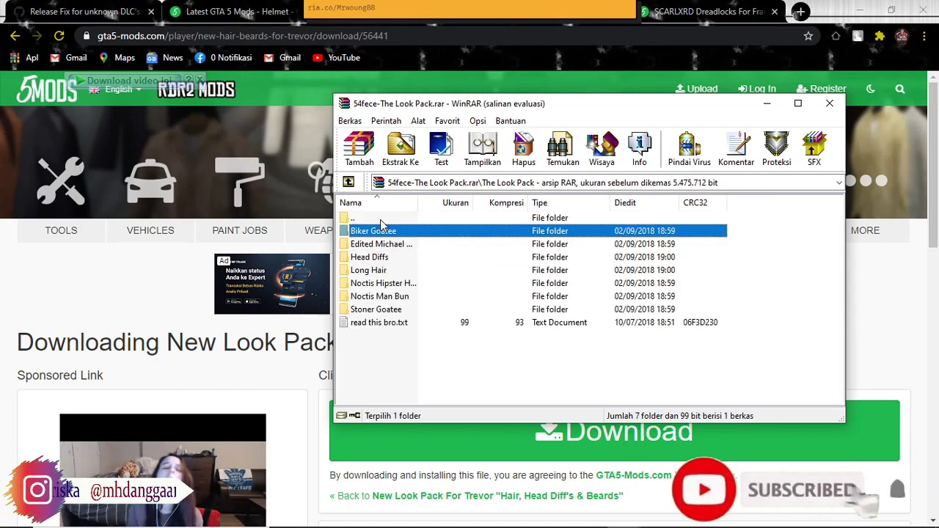
double_click(377, 285)
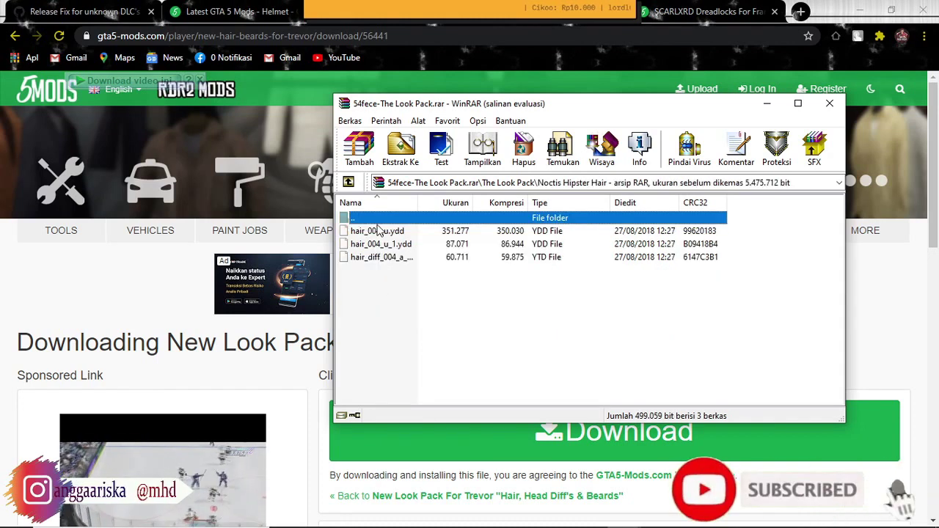
double_click(376, 220)
double_click(379, 296)
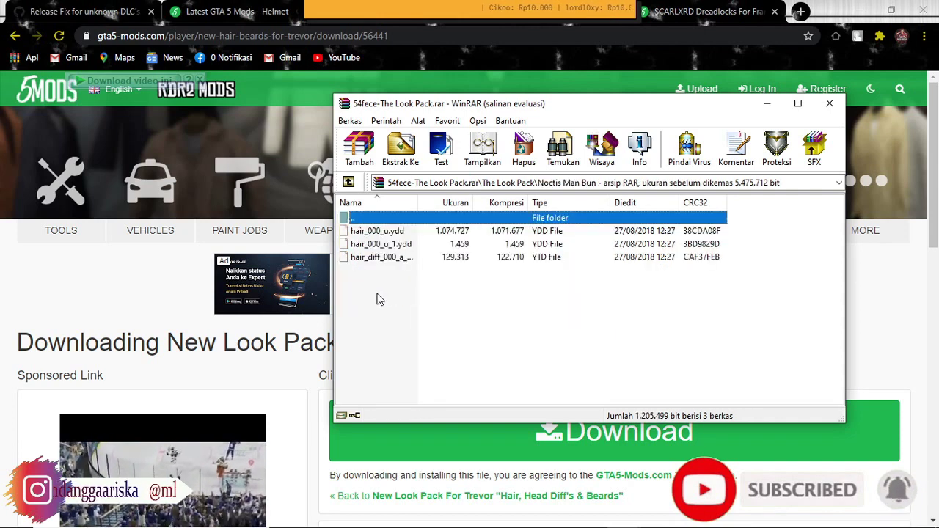
double_click(374, 219)
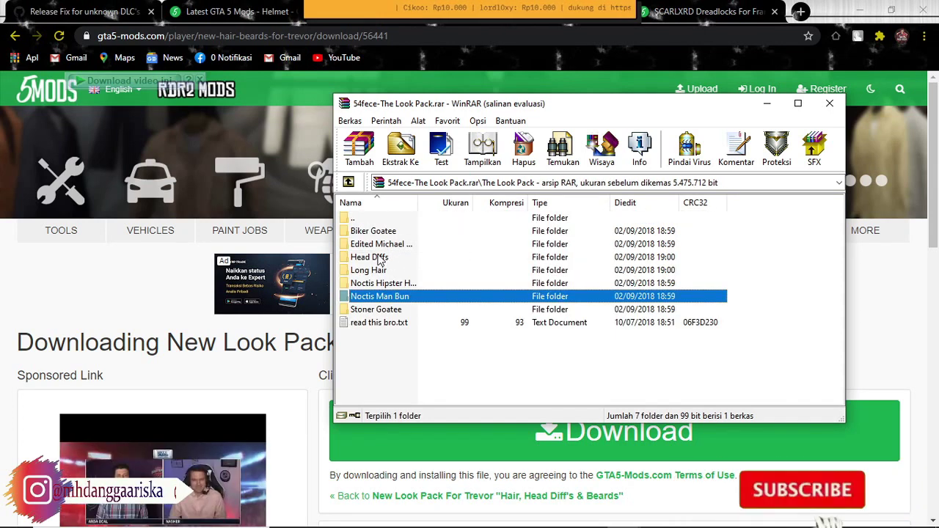
double_click(382, 258)
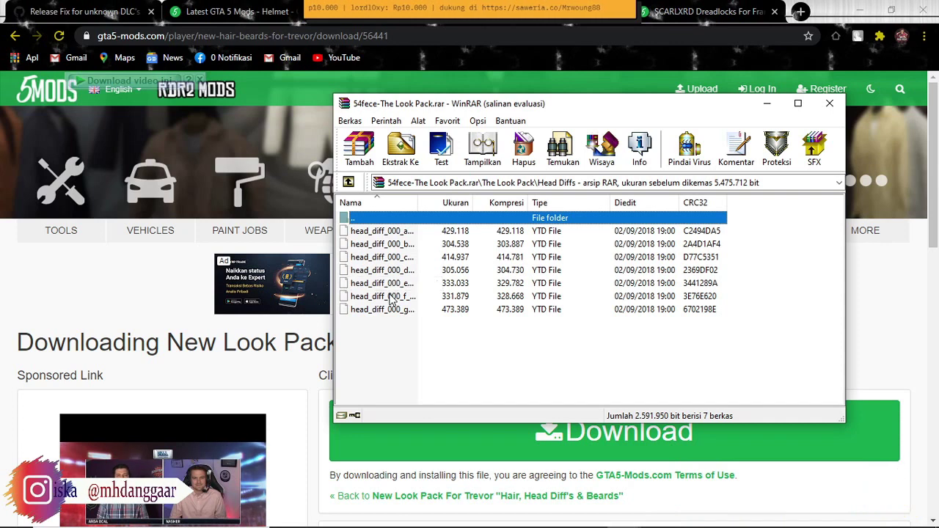
double_click(379, 222)
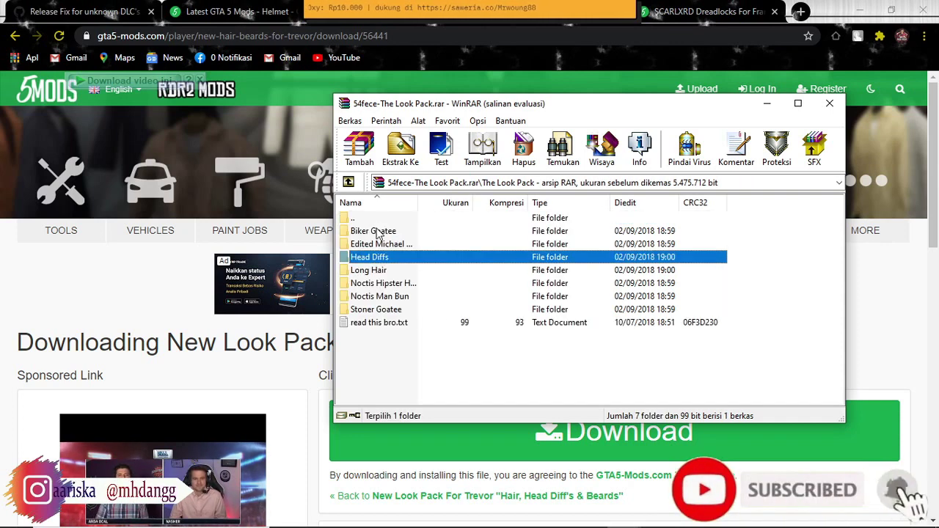
Choose the Long Hair folder inside The Look Pack and open it to show its hair_003 files.
double_click(380, 271)
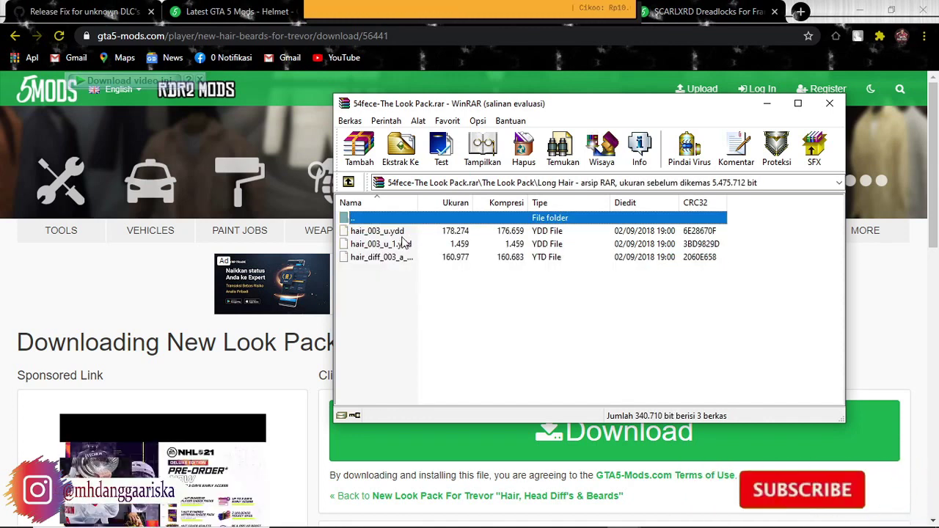
double_click(380, 220)
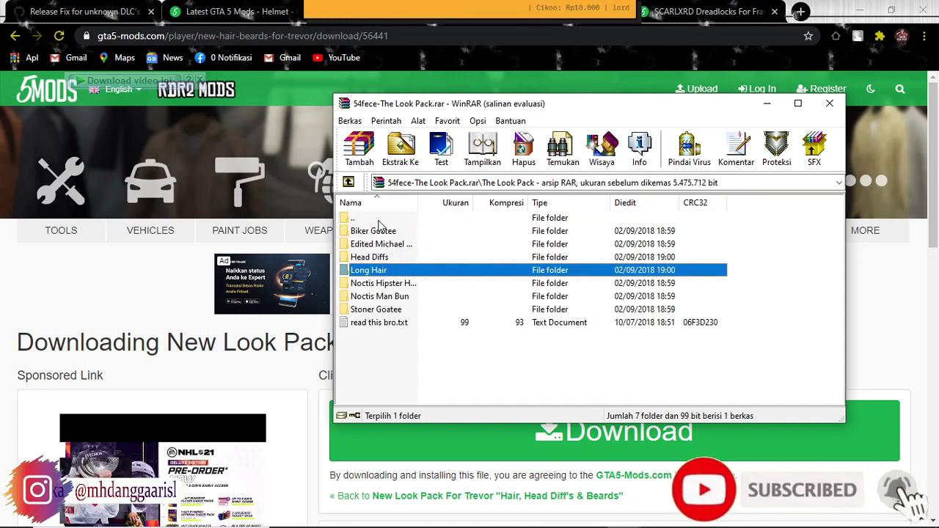
double_click(392, 310)
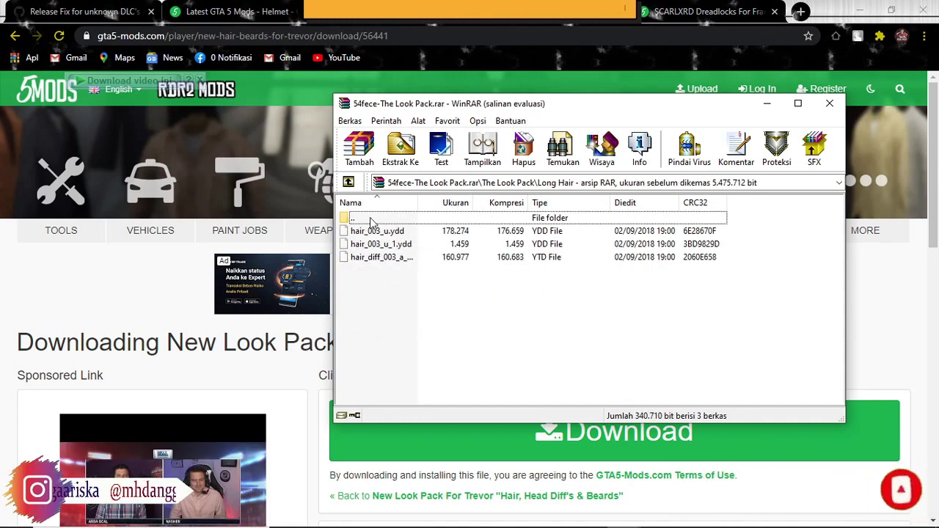
double_click(374, 220)
double_click(380, 271)
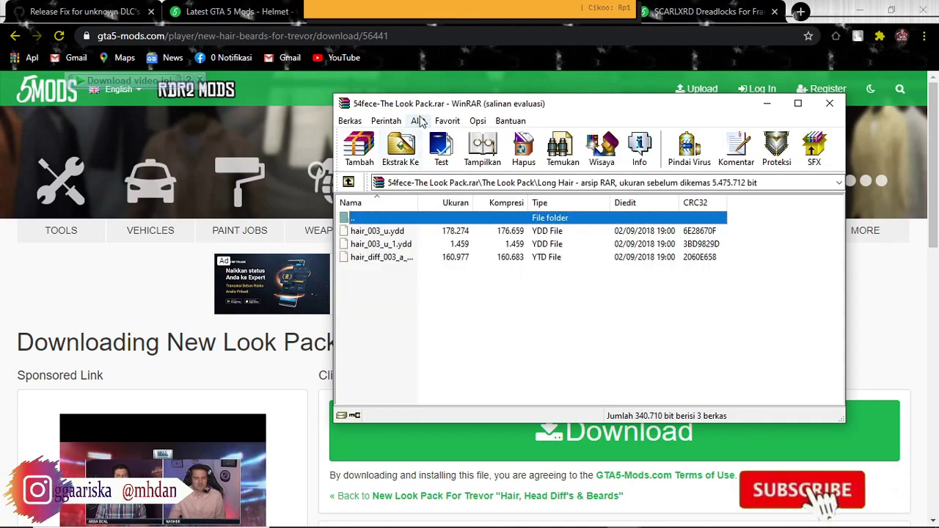
Bring up the stream folder next to The Look Pack archive and close the 0ef73a-AGV_2.rar archive.
left_click_drag(422, 107, 562, 117)
mouse_move(510, 505)
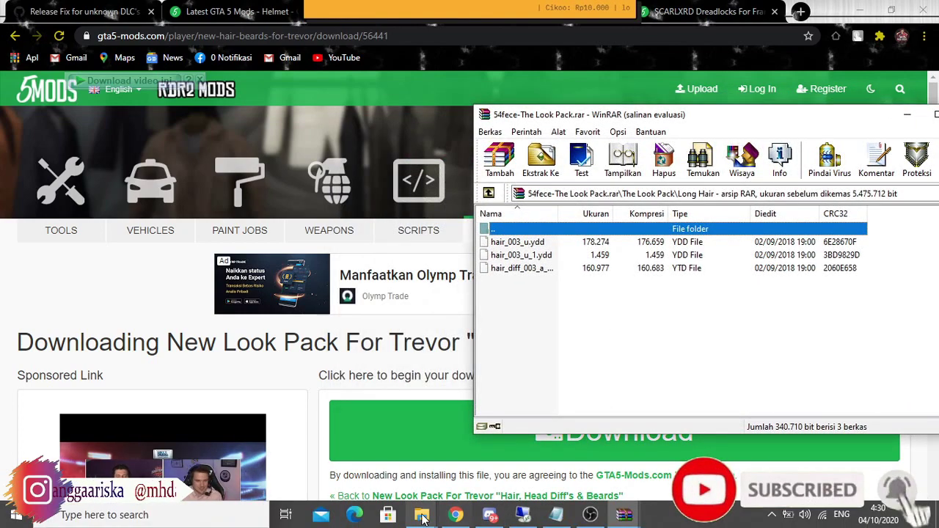
mouse_move(424, 518)
mouse_move(459, 463)
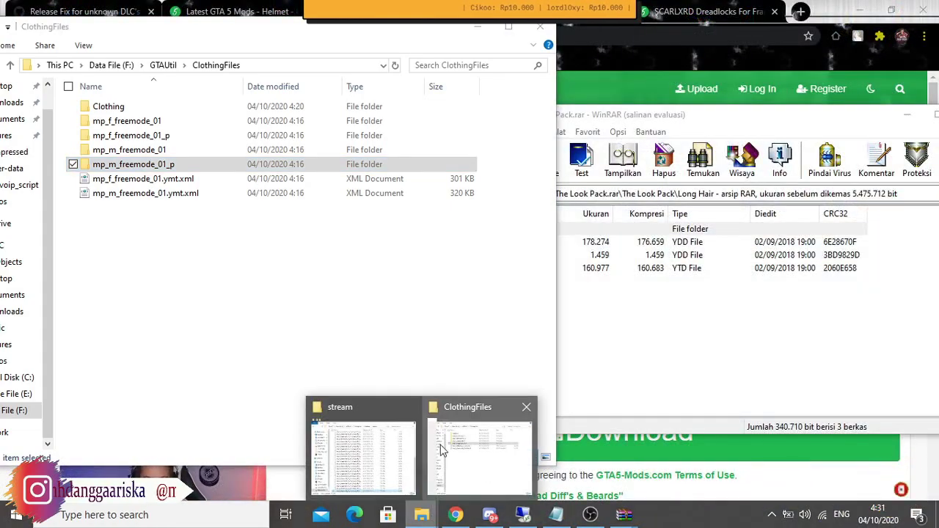
mouse_move(399, 440)
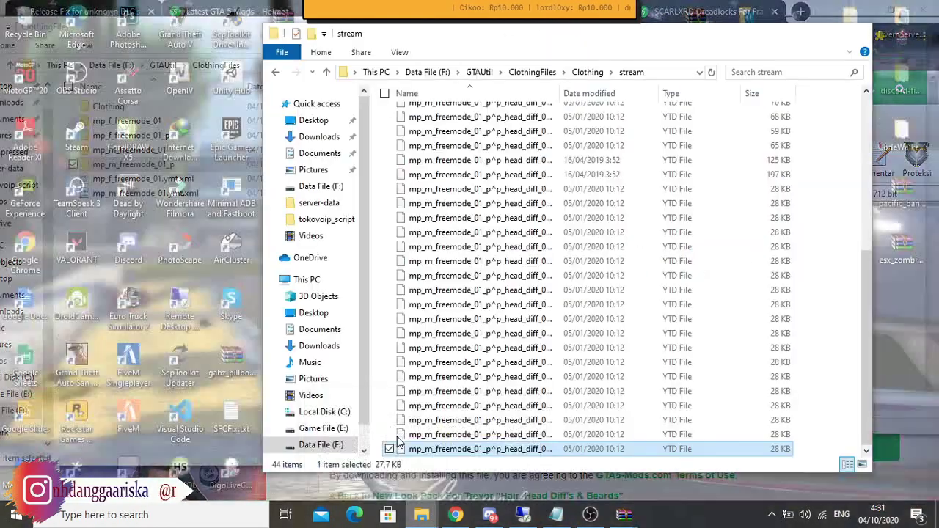
mouse_move(623, 514)
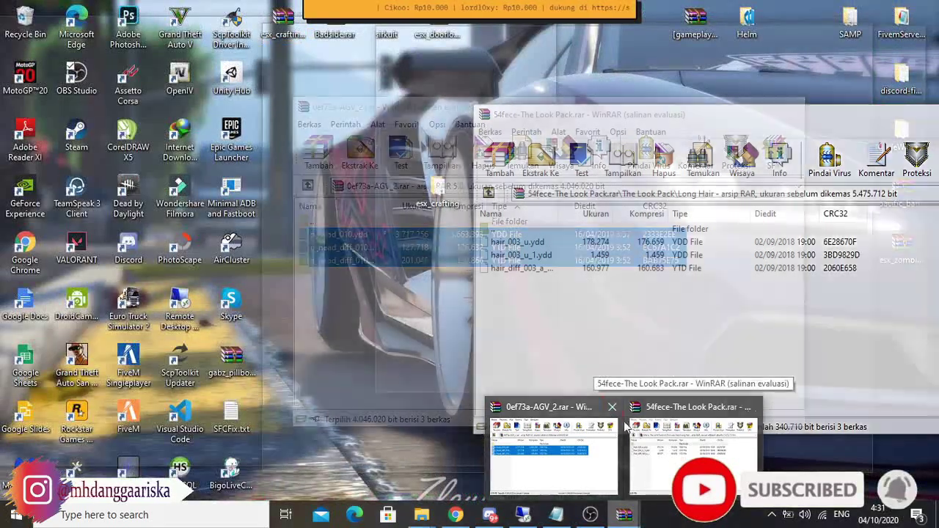
mouse_move(598, 417)
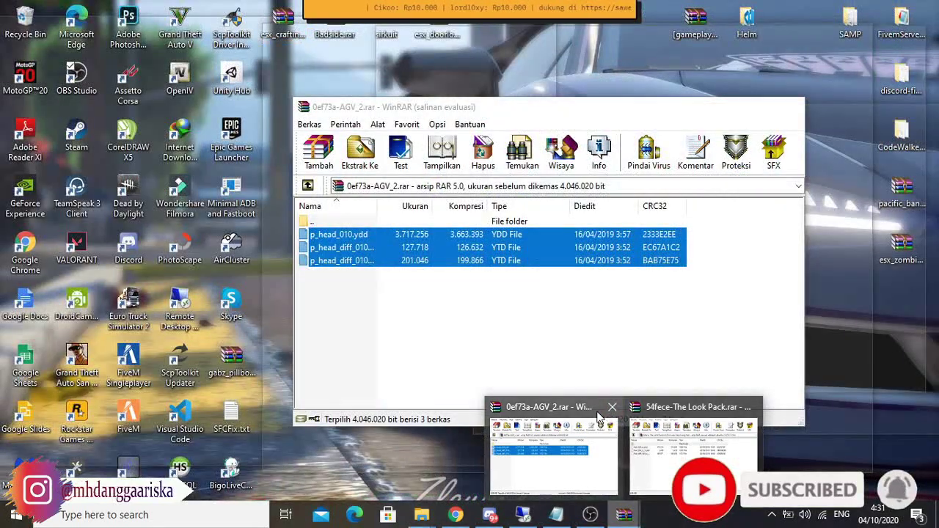
left_click(612, 409)
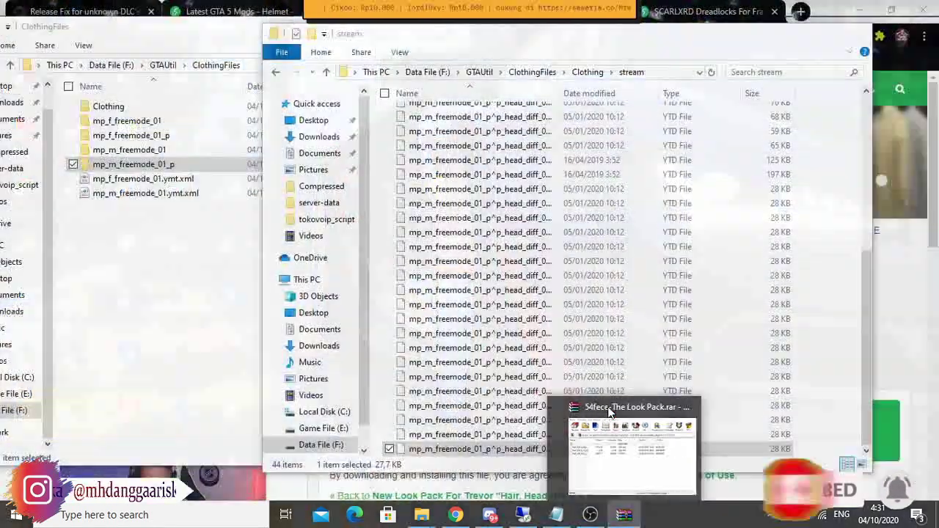
Copy hair_003_u.ydd, hair_003_u_1.ydd and hair_diff_003_a_uni.ytd from The Look Pack's Long Hair folder into the Clothing stream folder.
left_click(613, 452)
left_click_drag(532, 295, 383, 310)
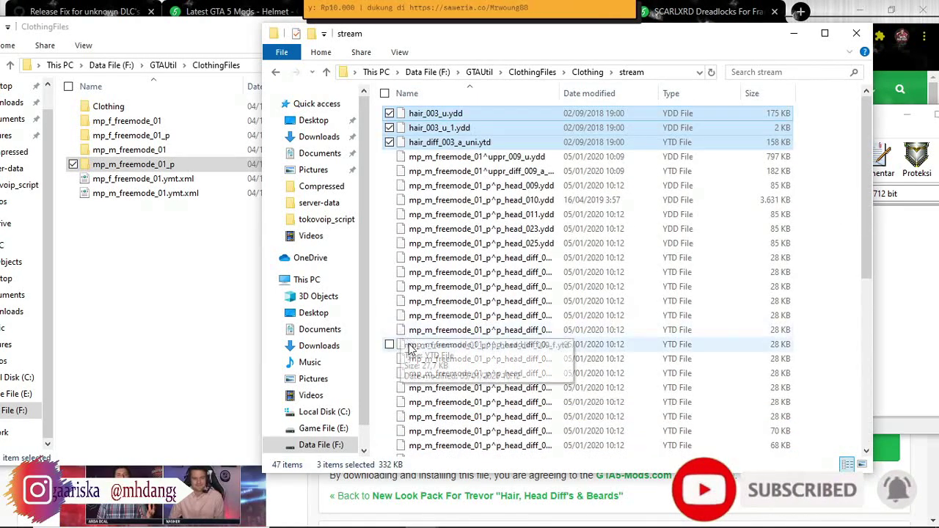
scroll(422, 340, "down", 1)
scroll(422, 340, "up", 3)
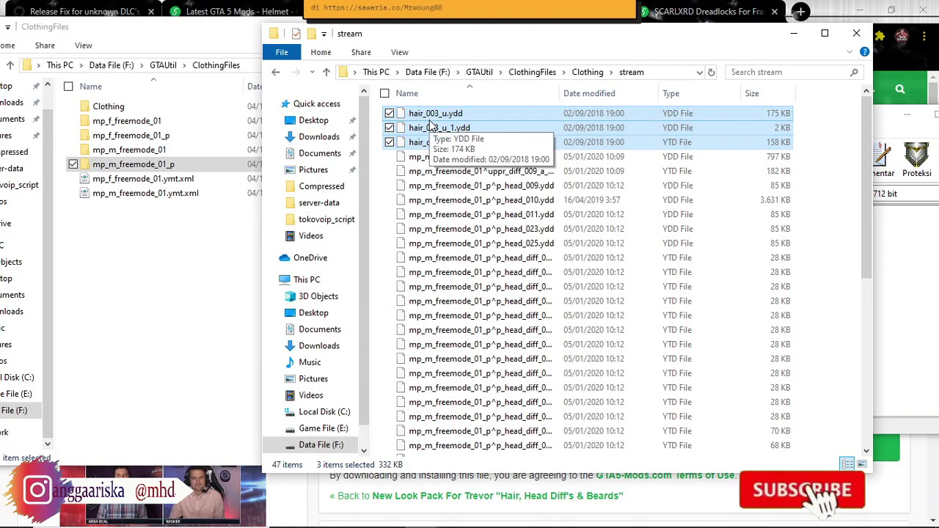
Copy the mp_m_freemode_01^ prefix from the uppr_009_u.ydd file name and add it to the front of hair_003_u.ydd.
left_click(404, 159)
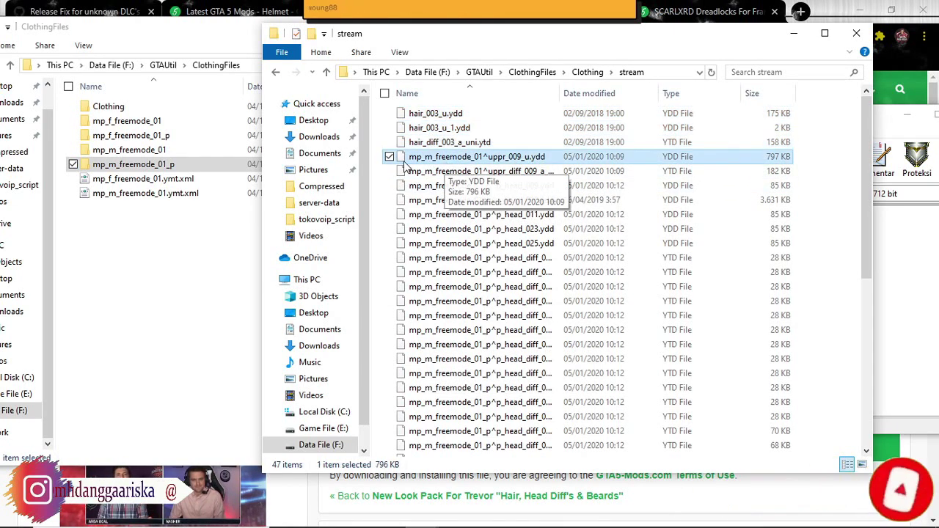
left_click_drag(489, 156, 438, 156)
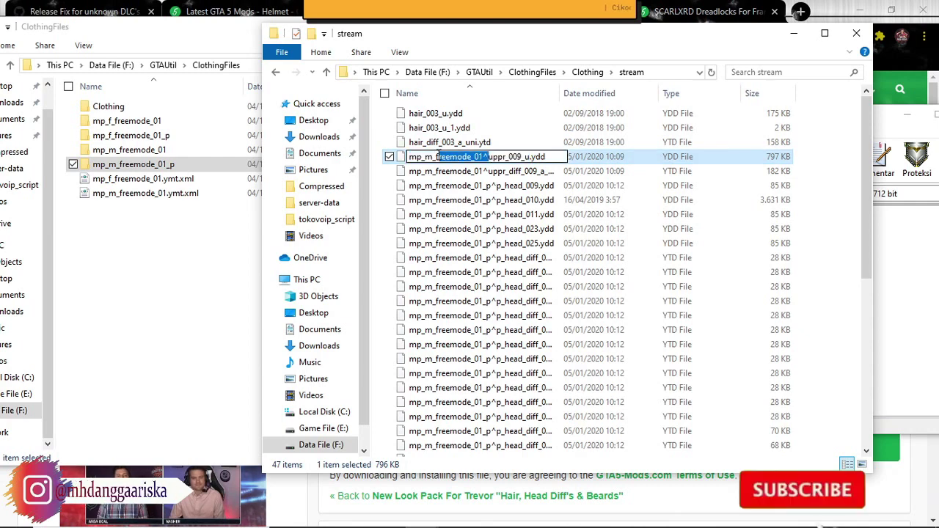
left_click(433, 116)
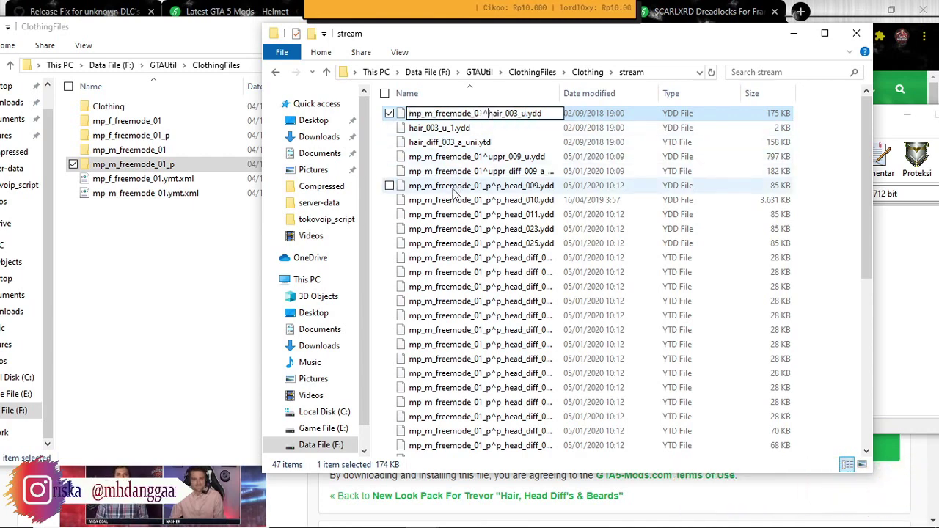
key("Return")
Add the mp_m_freemode_01^ prefix to the names of hair_diff_003_a_uni.ytd and hair_003_u_1.ydd.
left_click(422, 128)
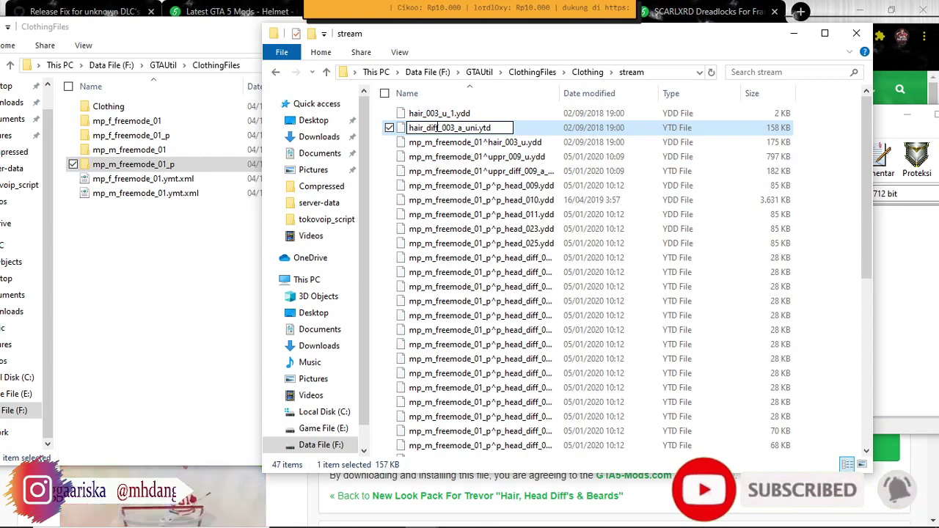
key("Home")
type("mp_m_freemode_01^")
left_click(432, 115)
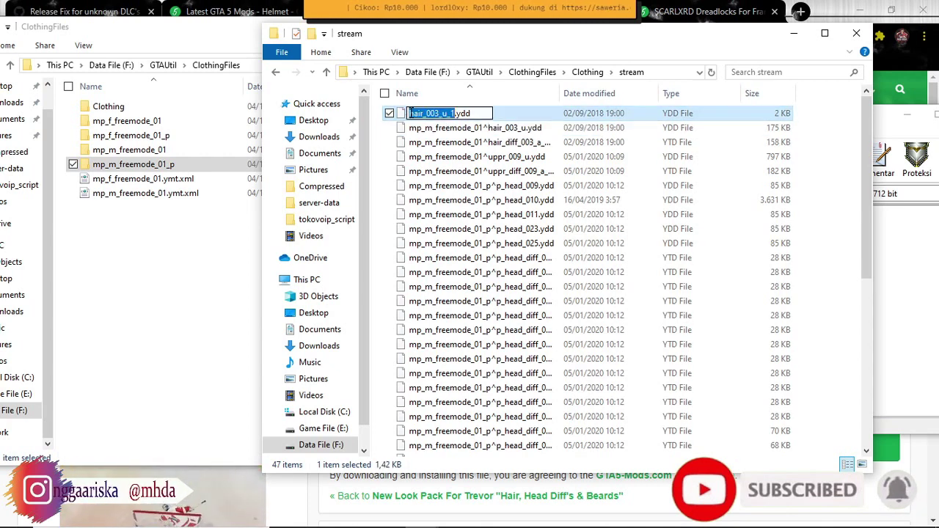
key("Home")
key("Return")
left_click(444, 171)
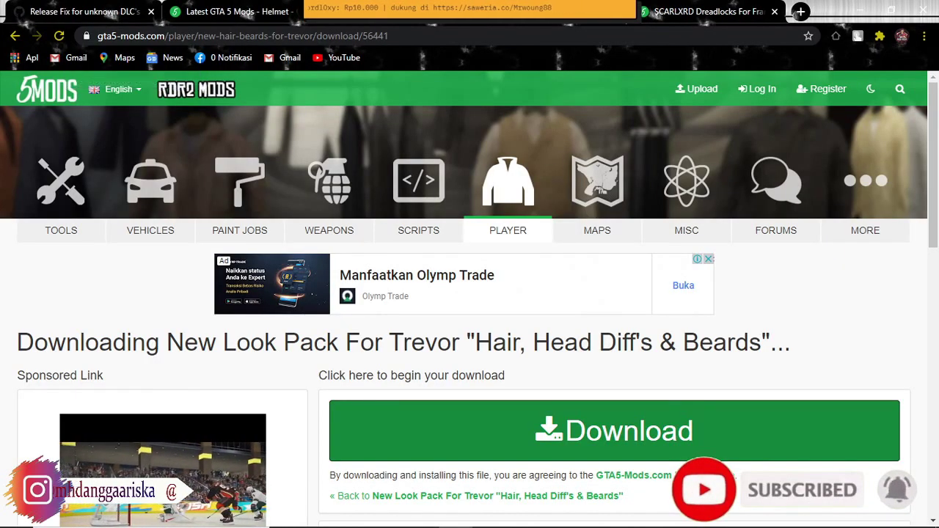
Close the Trevor look pack's download page and open Long Wavy Hair For MP Male and Wakanda For(ever) MP Male in new tabs.
key("ctrl+w")
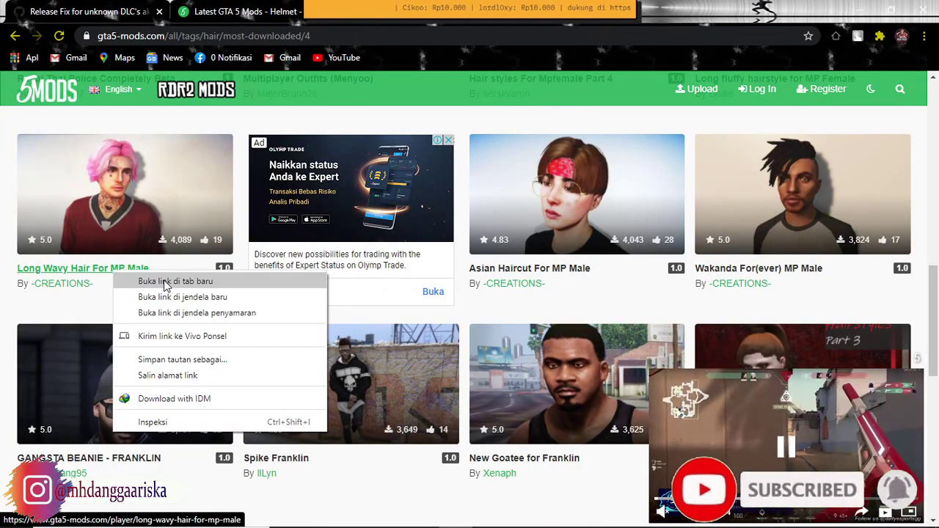
left_click(143, 309)
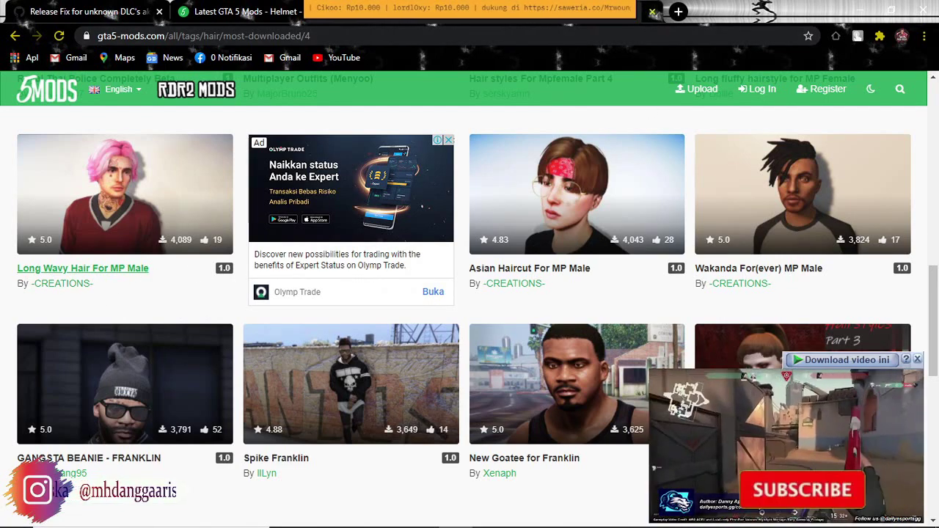
right_click(742, 276)
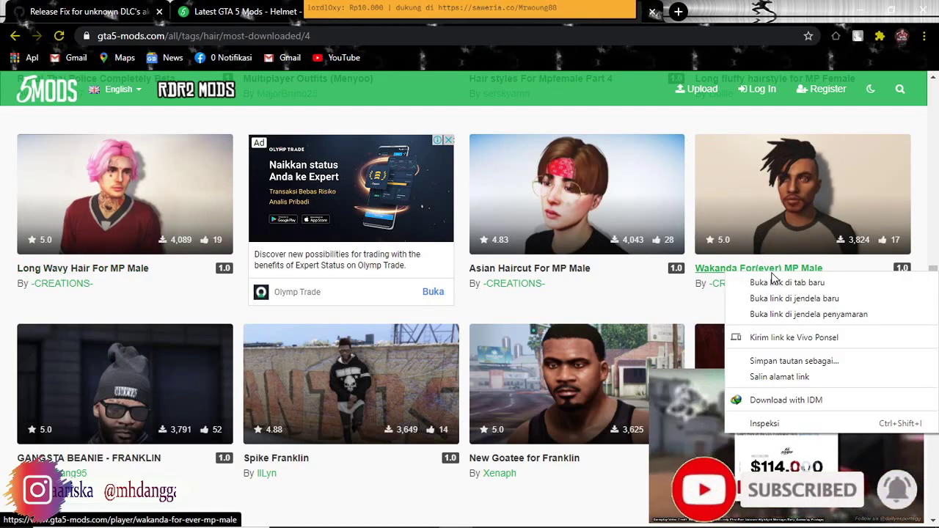
left_click(848, 282)
Download Long Wavy Hair For MP Male as c4c21f-Long Wavy Hair For MP Male.zip, open it in WinRAR and dismiss the licence notice.
left_click(82, 268)
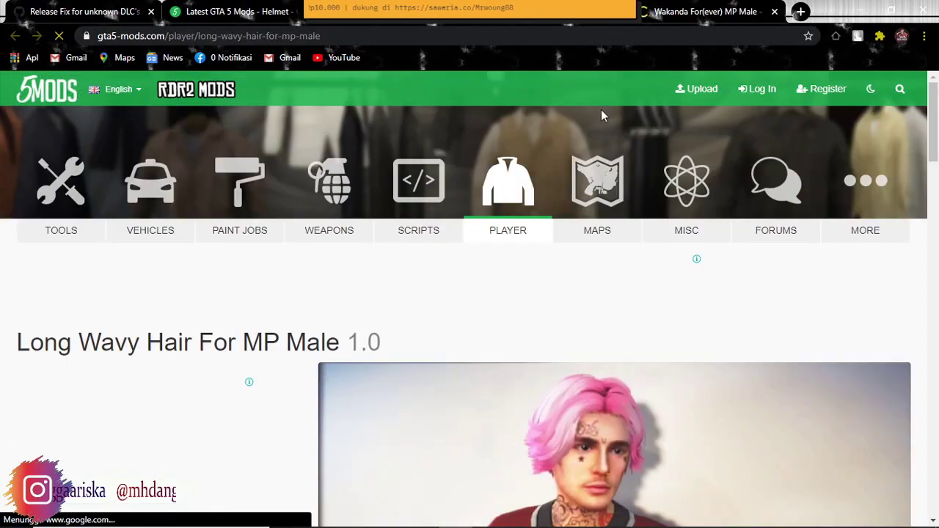
scroll(282, 385, "down", 3)
left_click(239, 386)
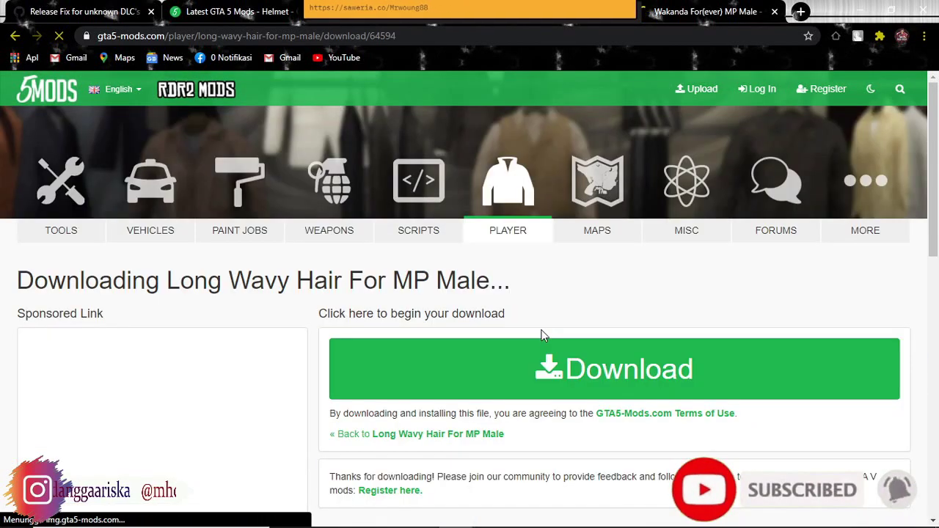
left_click(496, 378)
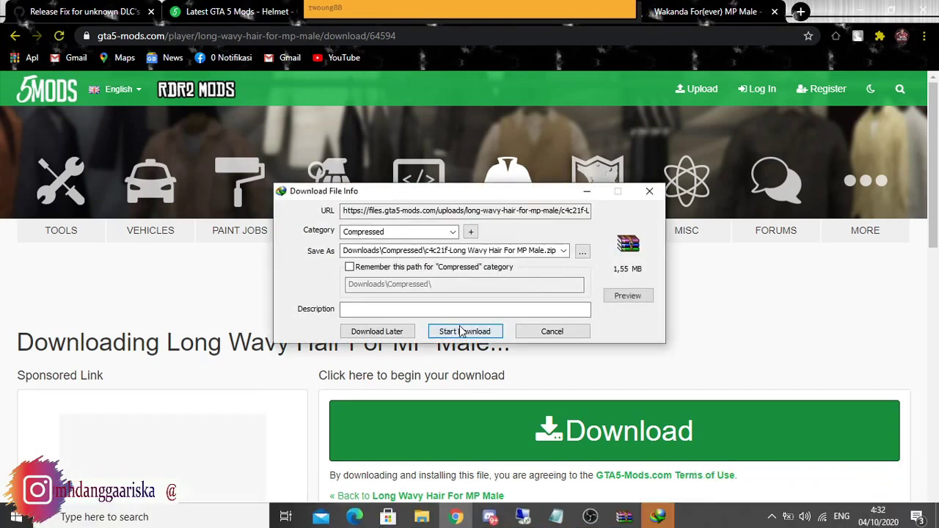
left_click(456, 332)
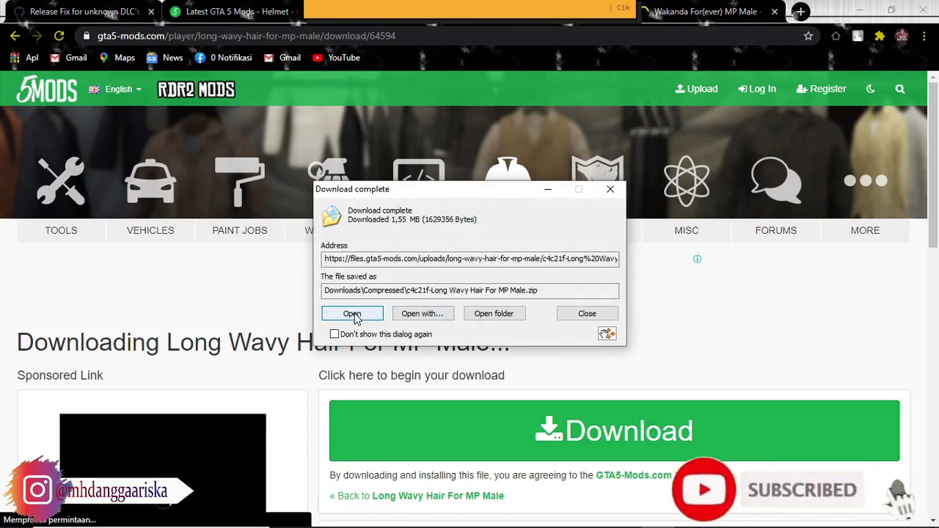
left_click(353, 314)
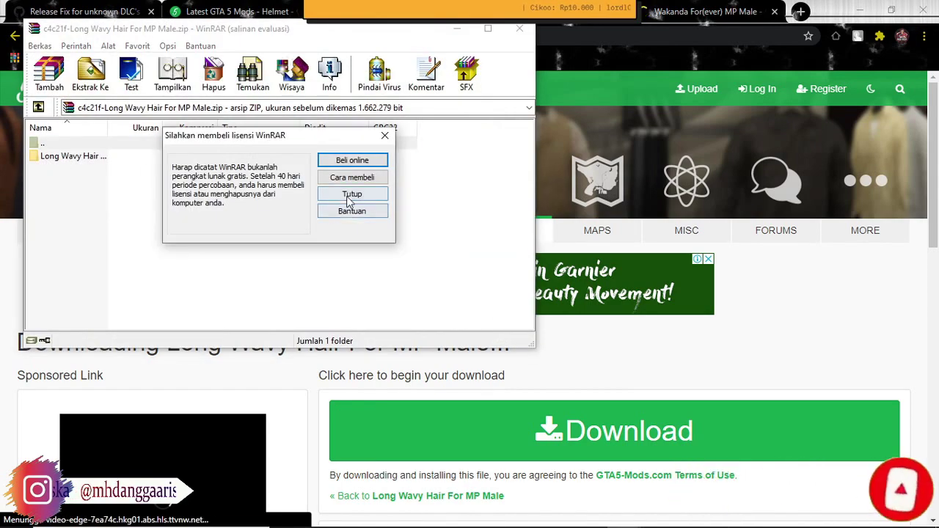
left_click(351, 197)
Copy hair_022_u.ydd and hair_diff_022_a_uni.ytd from the archive's Long Wavy Hair For MP Male folder into the stream folder.
double_click(67, 157)
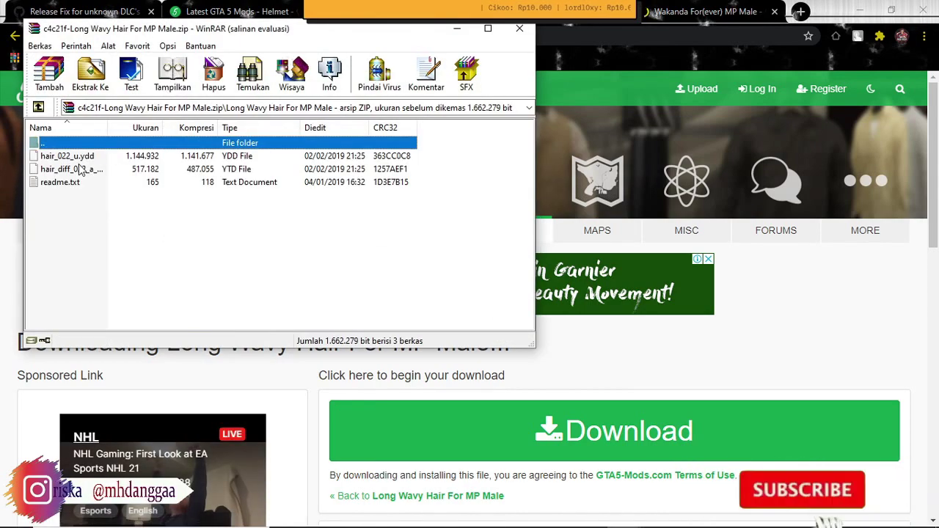
left_click(85, 169)
left_click(88, 157, "ctrl")
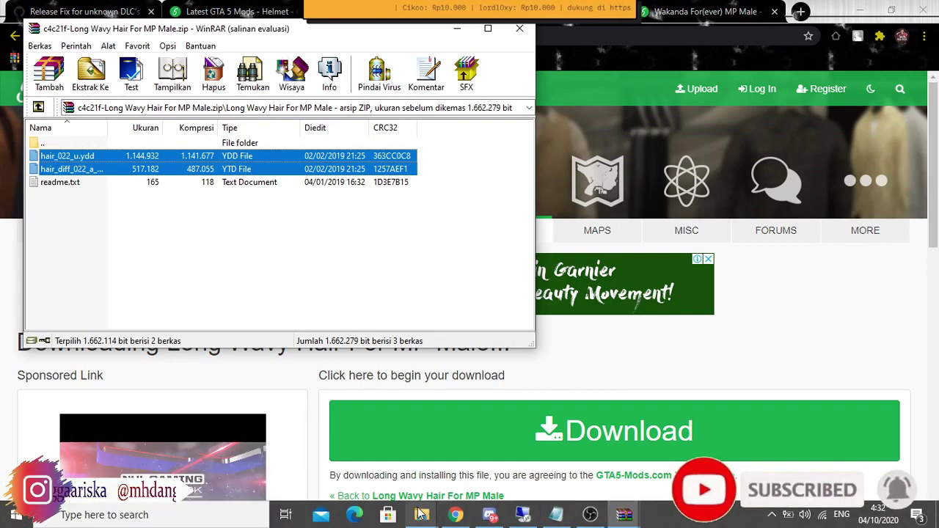
left_click(422, 516)
left_click(398, 451)
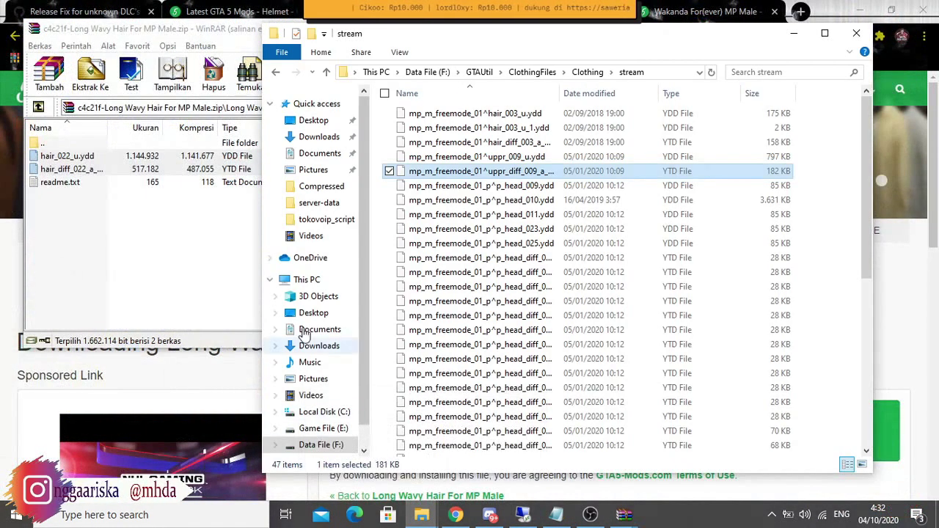
left_click_drag(93, 171, 747, 289)
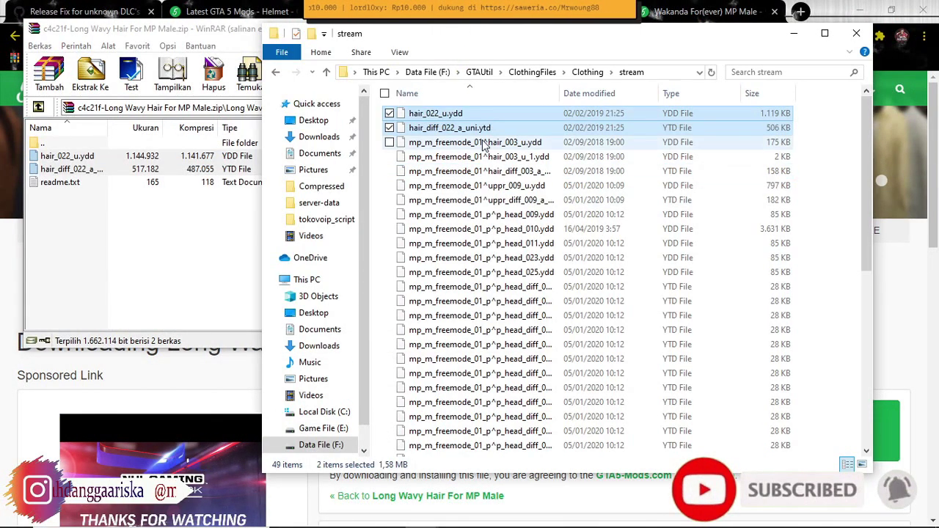
Add the mp_m_freemode_01^ prefix to the names of hair_022_u.ydd and hair_diff_022_a_uni.ytd.
left_click(471, 145)
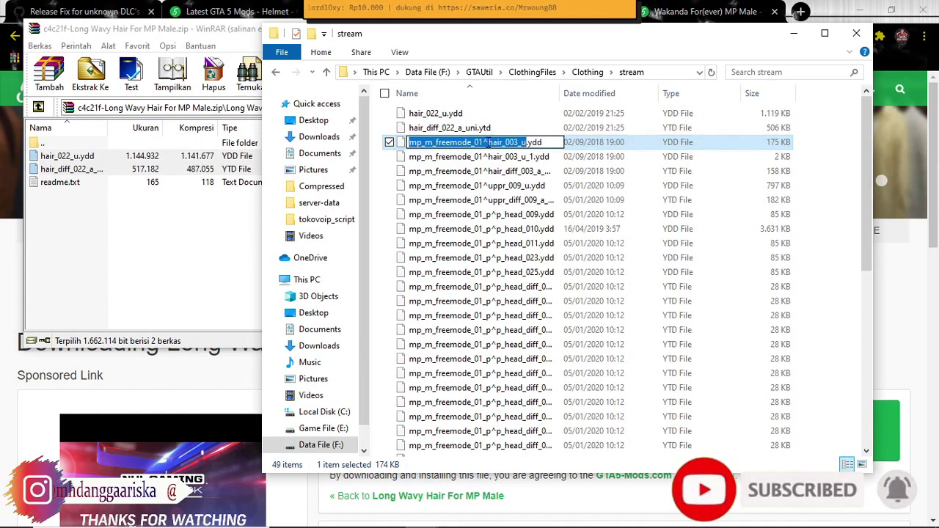
left_click_drag(487, 145, 448, 142)
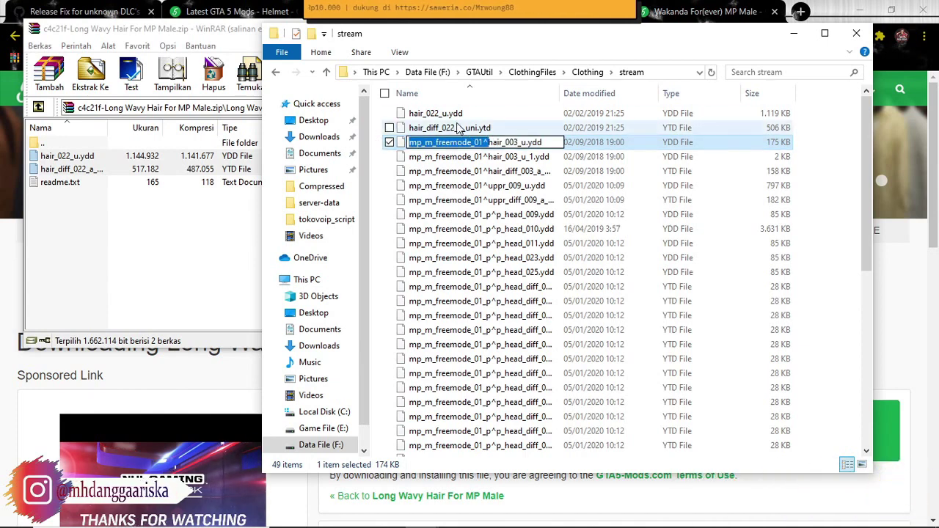
left_click(425, 117)
left_click(421, 115)
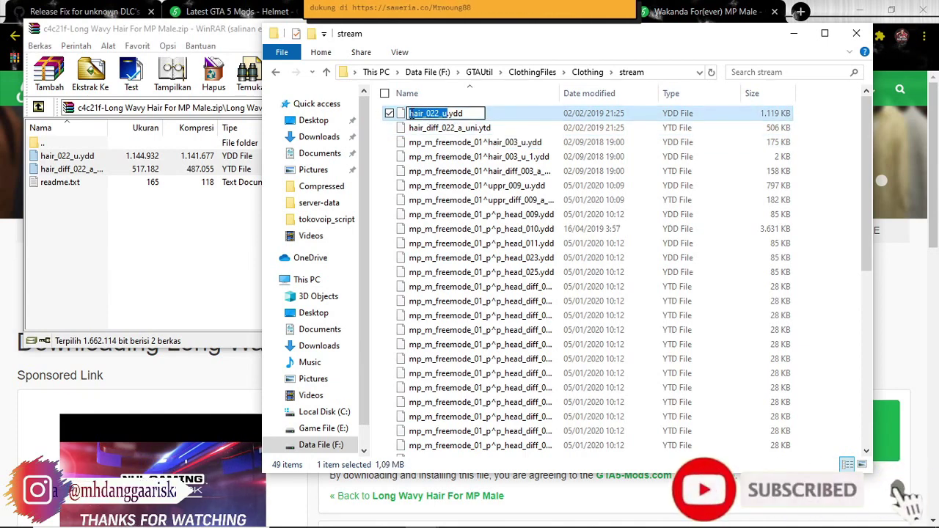
type("mp_m_freemode_01^")
left_click(448, 127)
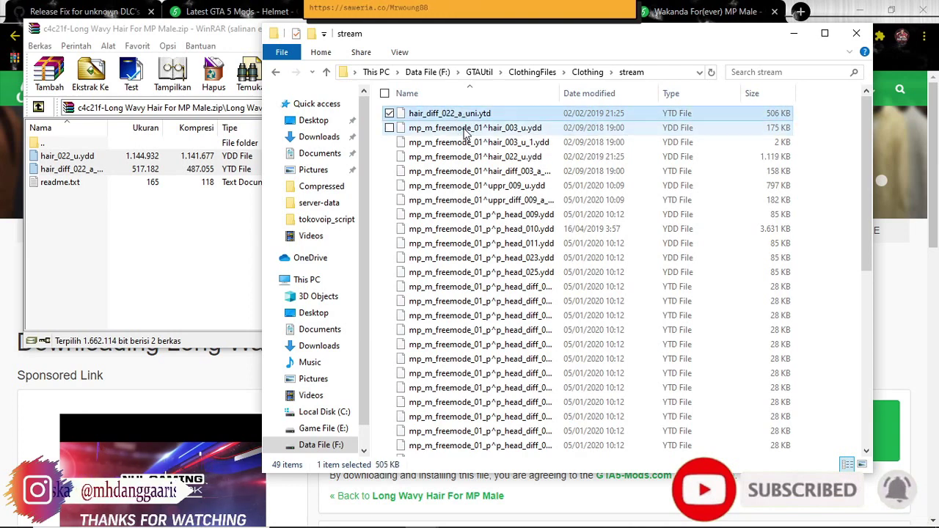
left_click(415, 115)
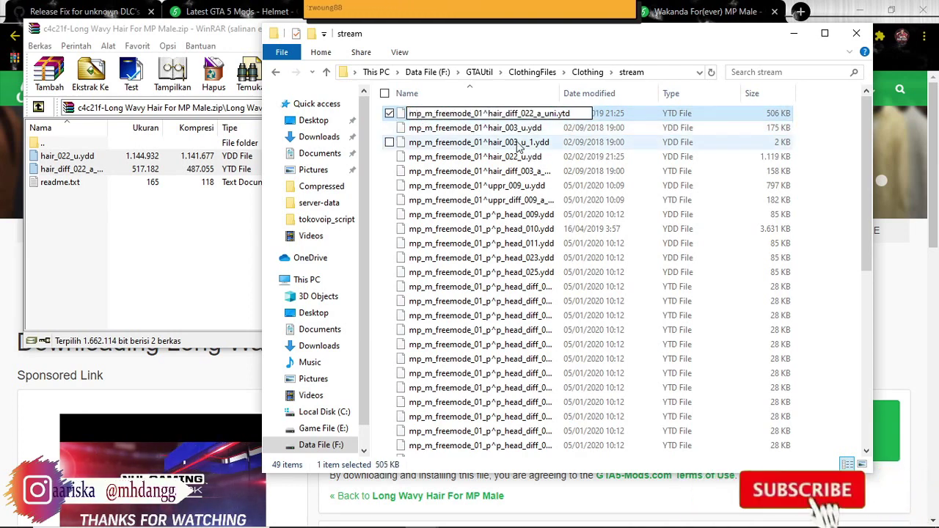
left_click(583, 142)
Close the Long Wavy Hair archive and its download page to return to the Wakanda For(ever) MP Male page.
left_click(198, 40)
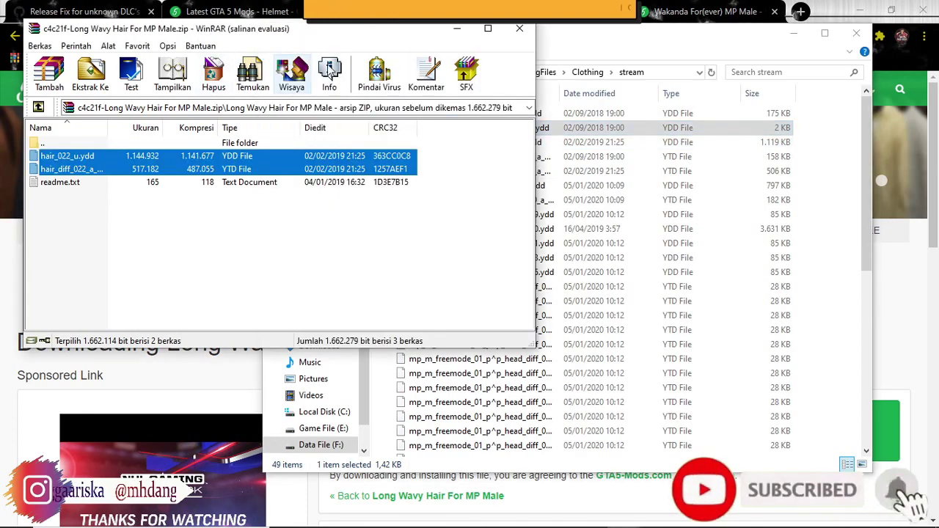
left_click(519, 30)
left_click(603, 22)
key("ctrl+w")
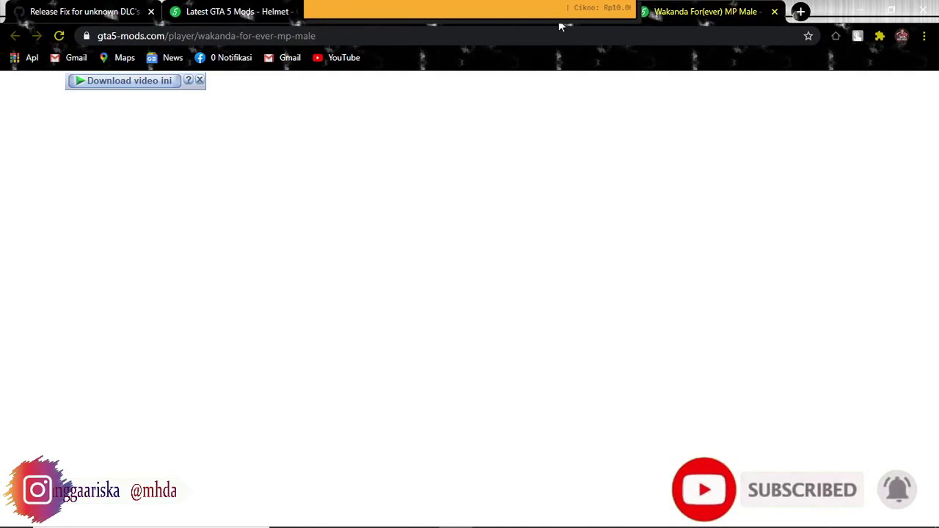
Download Wakanda For(ever) MP Male as d71480-Wakanda For(ever) MP Male.zip, open it in WinRAR and dismiss the licence notice.
scroll(186, 306, "down", 5)
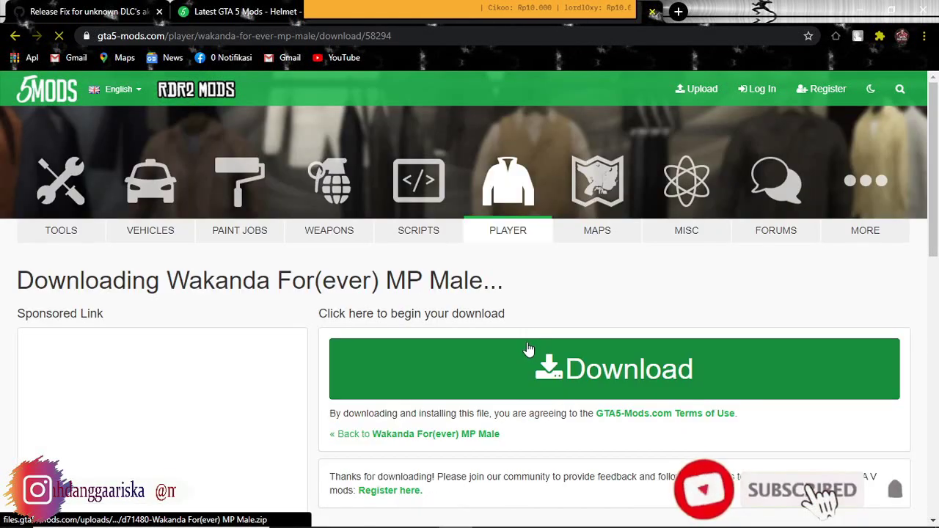
left_click(562, 371)
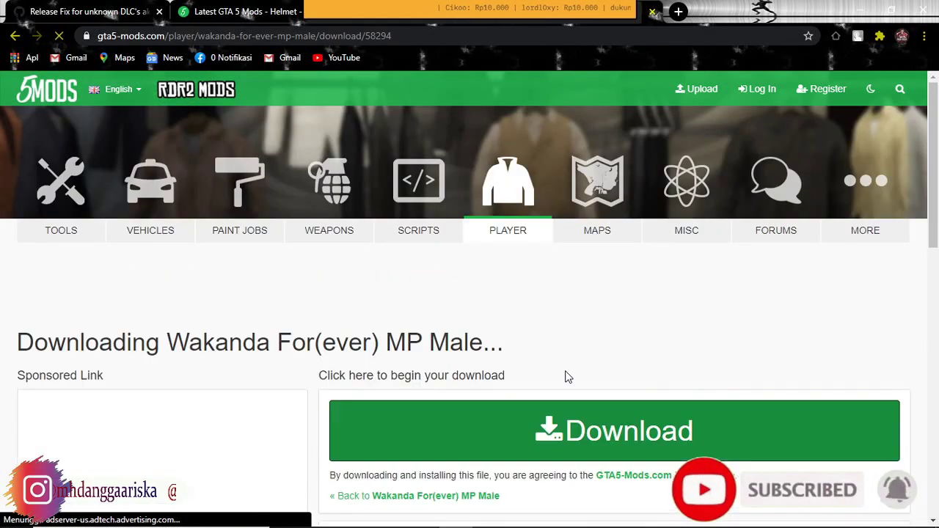
key("Return")
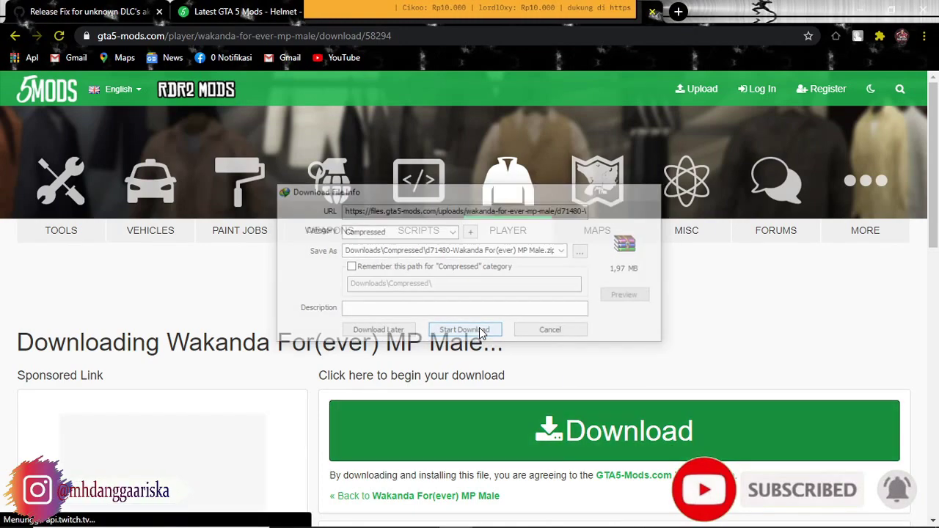
left_click(360, 311)
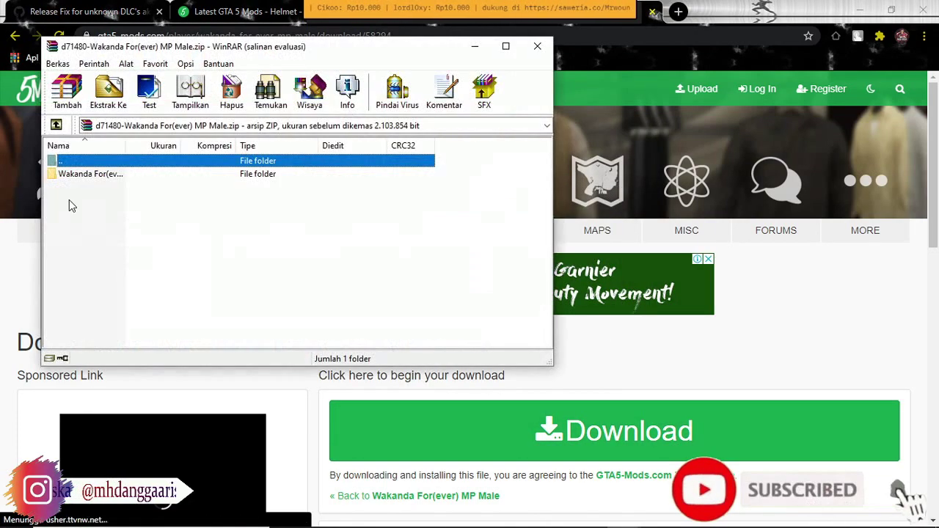
left_click(369, 211)
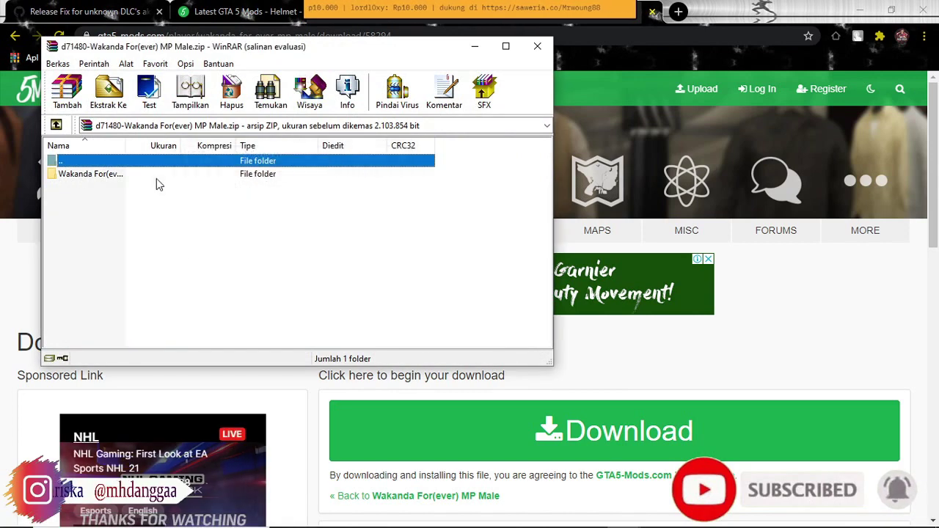
Copy hair_005_u.ydd and hair_diff_005_a_uni.ytd from the Wakanda archive's folder into the stream folder, closing The Look Pack archive.
double_click(95, 174)
left_click(75, 188)
left_click(94, 176, "shift")
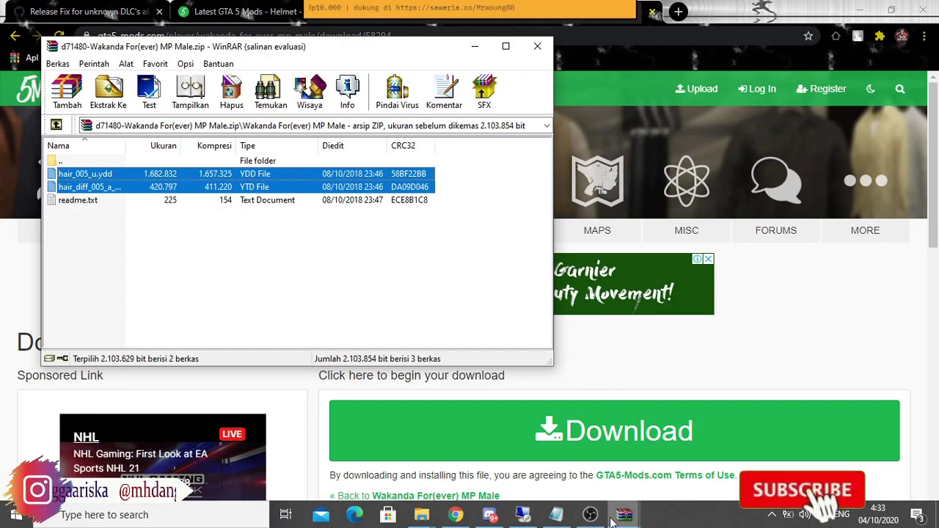
left_click(622, 515)
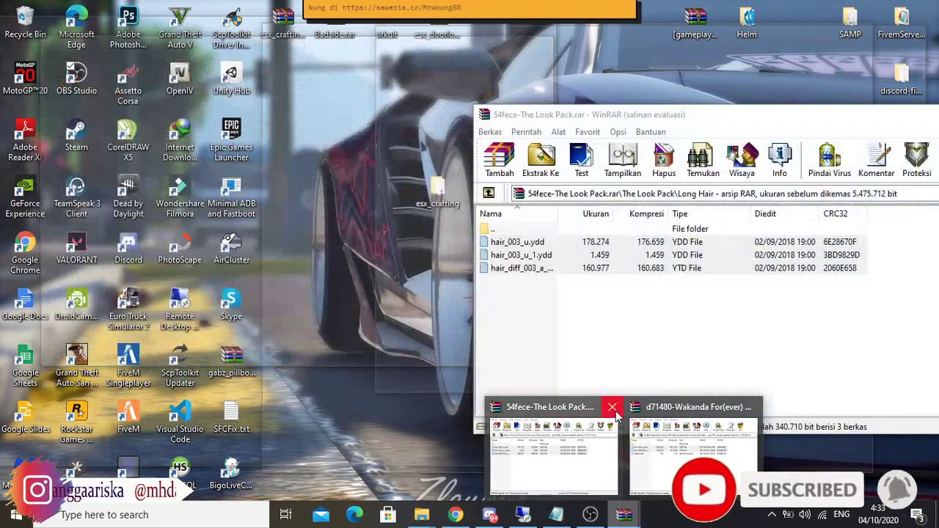
left_click(615, 407)
mouse_move(424, 517)
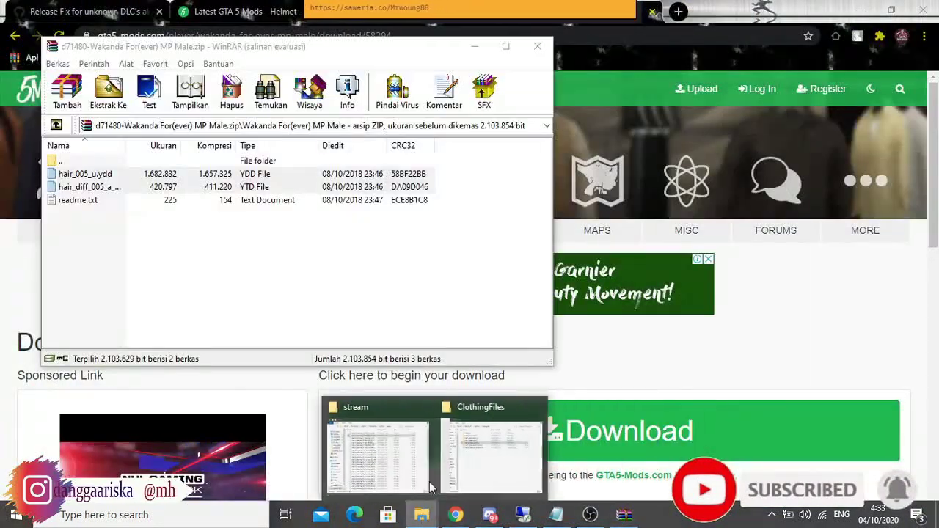
left_click(356, 449)
left_click_drag(84, 167, 227, 198)
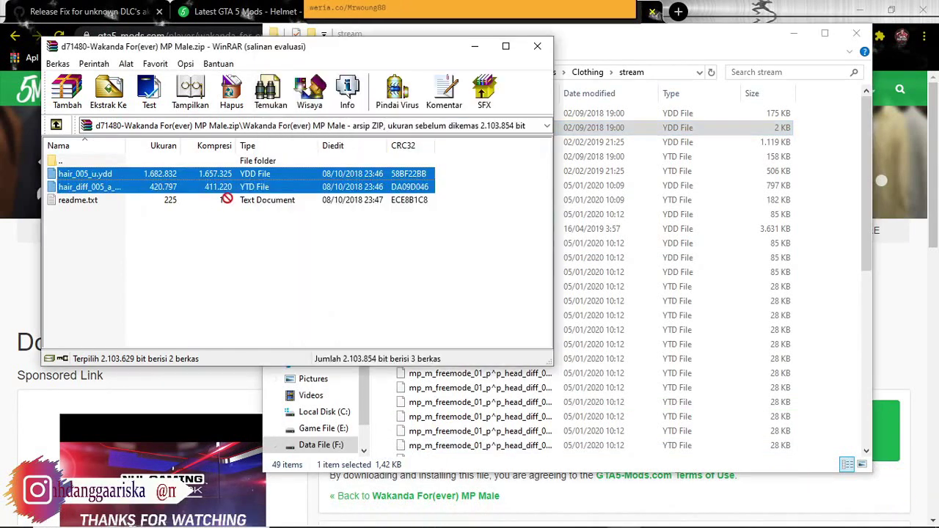
left_click_drag(810, 254, 817, 254)
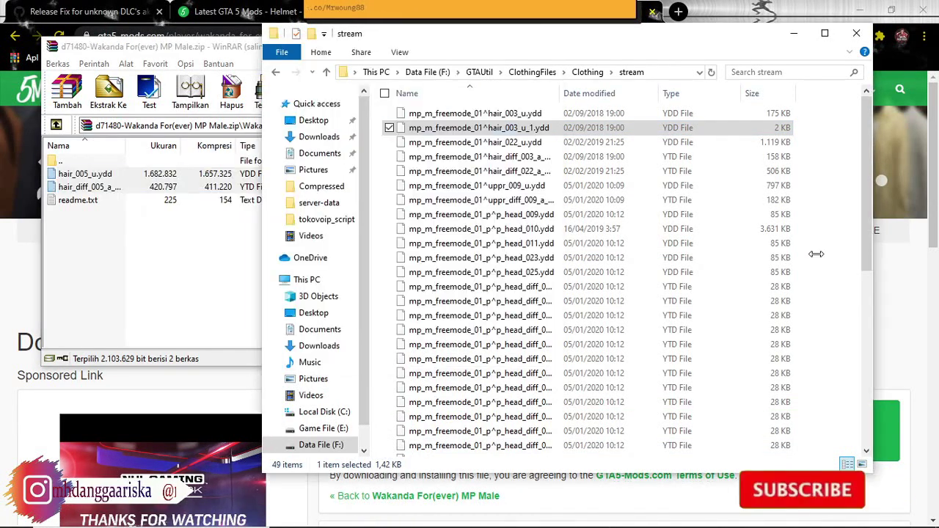
Add the mp_m_freemode_01^ prefix to the names of hair_005_u.ydd and hair_diff_005_a_uni.ytd.
left_click(455, 145)
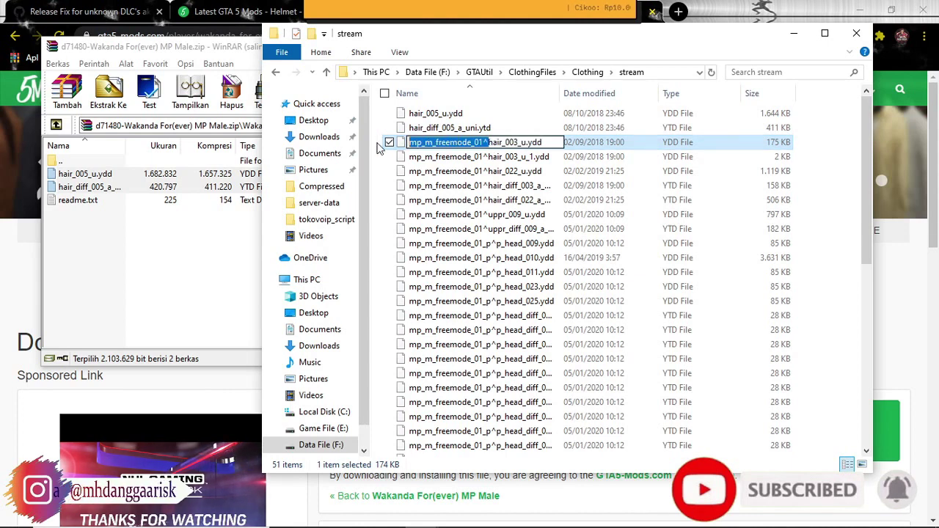
left_click(441, 116)
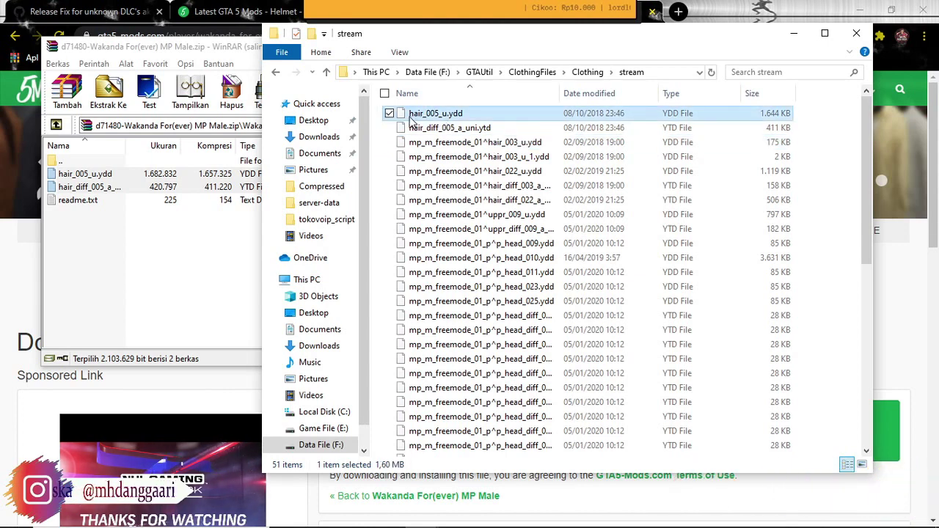
left_click(411, 116)
key("Home")
type("mp_m_freemode_01^")
left_click(423, 131)
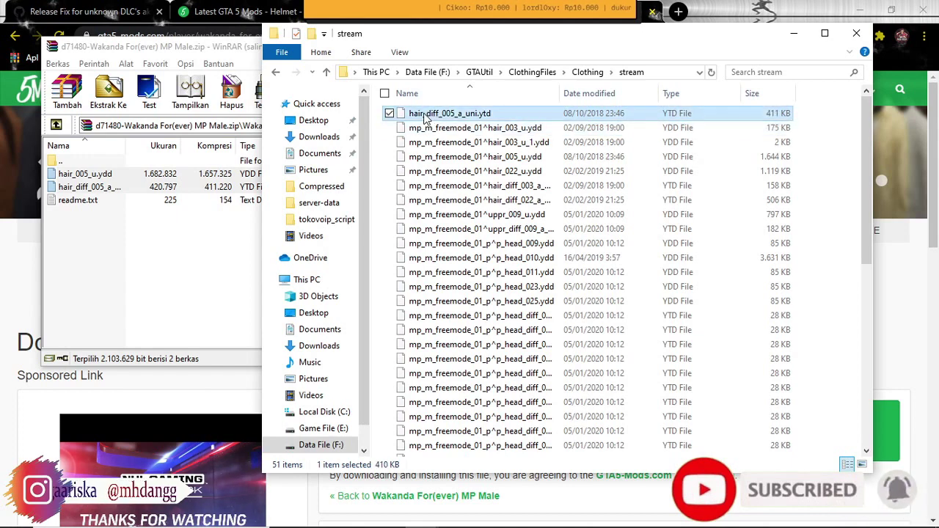
key("Home")
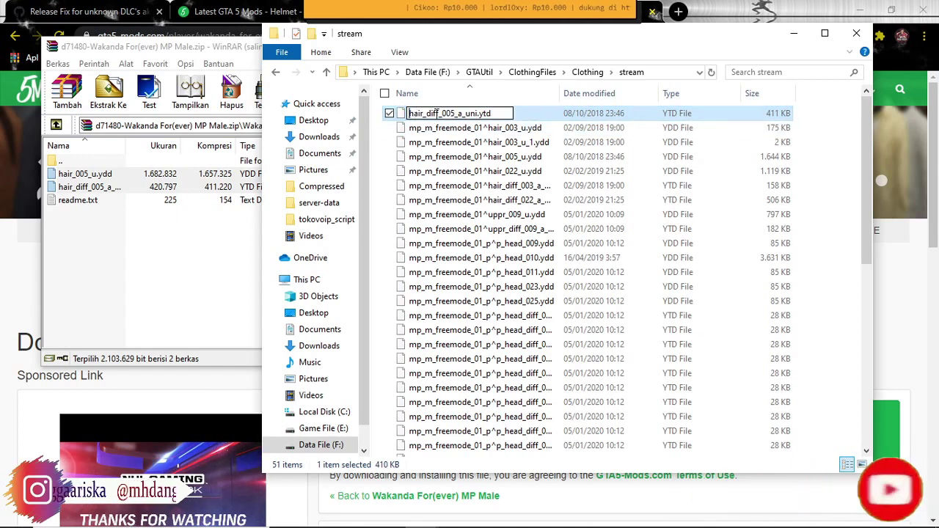
type("mp_m_freemode_01^")
left_click(464, 127)
Close the Wakanda archive, the stream folder window and the mod's download page to return to the hair mods list.
left_click(126, 246)
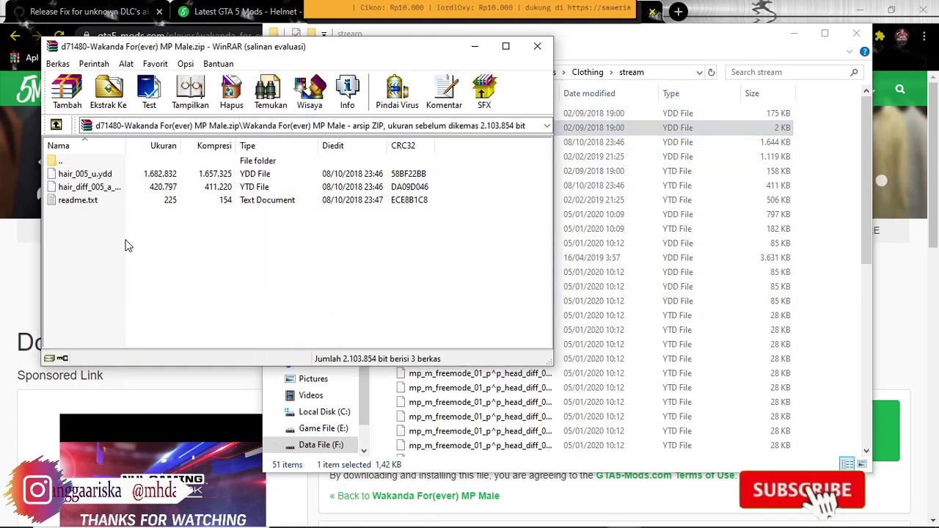
left_click(538, 46)
left_click(857, 33)
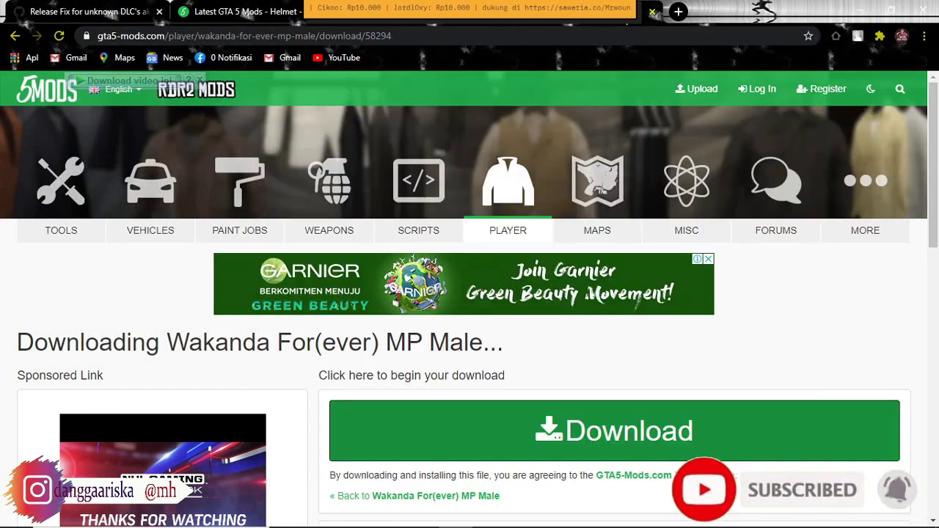
left_click(651, 13)
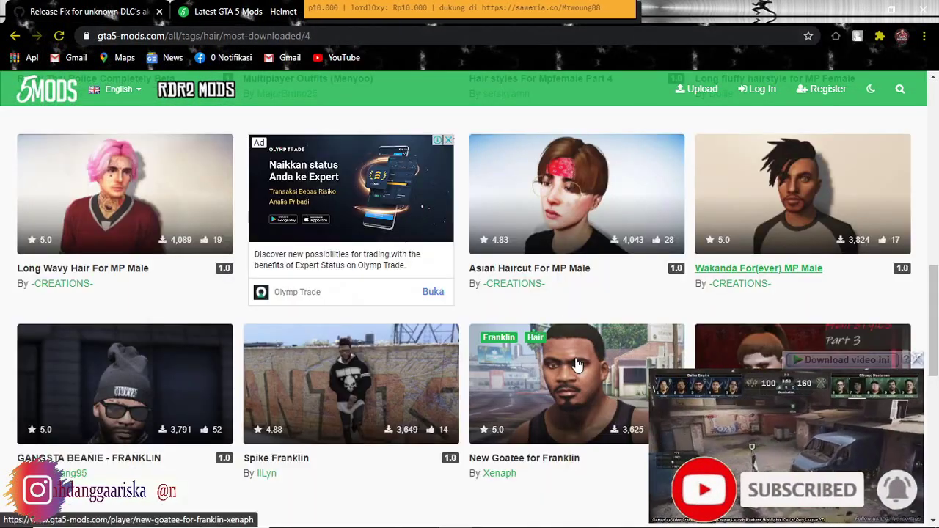
Search the GTA 5 mods site for "clothe".
scroll(578, 365, "down", 5)
scroll(578, 365, "up", 5)
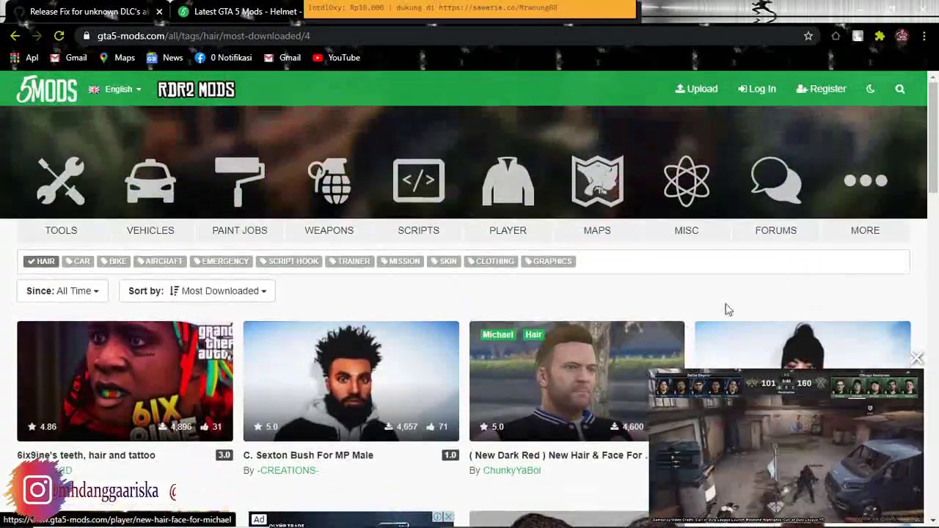
left_click(901, 90)
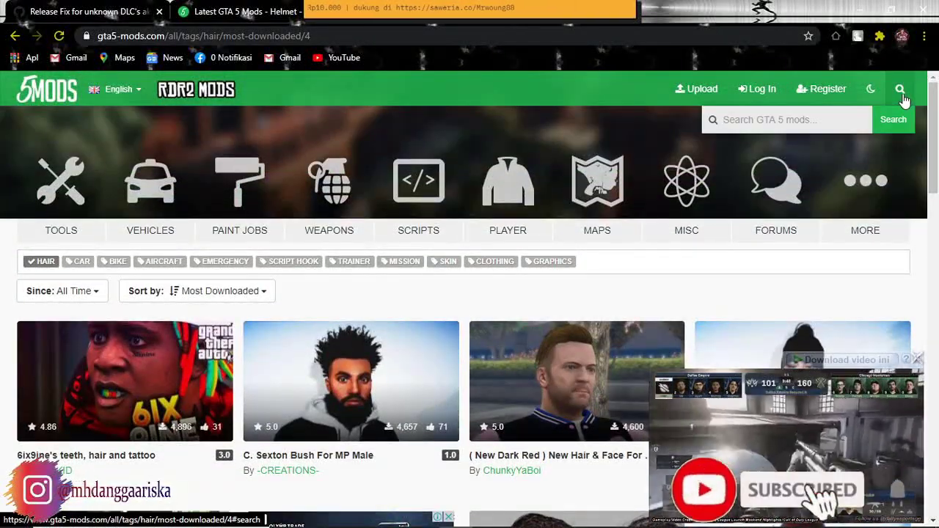
type("c")
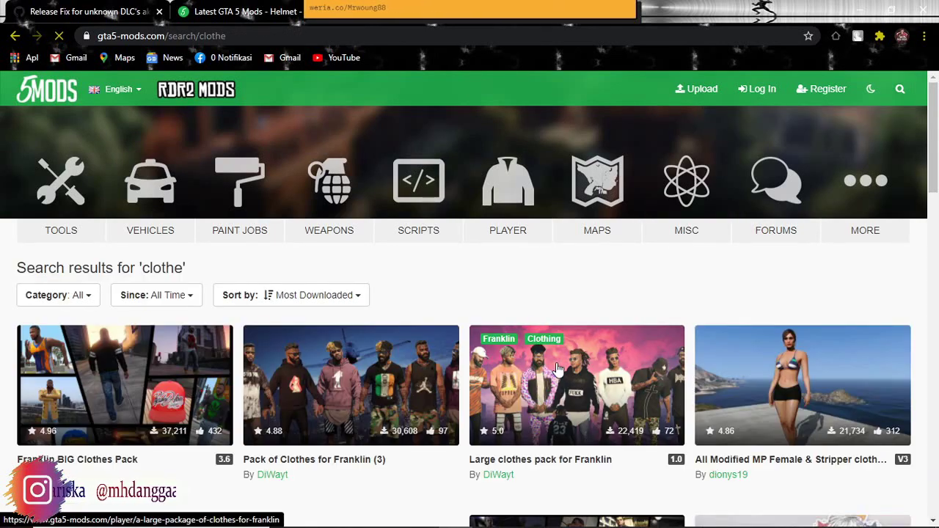
Look through the first three pages of the "clothe" search results for a suitable clothing mod.
scroll(558, 367, "down", 6)
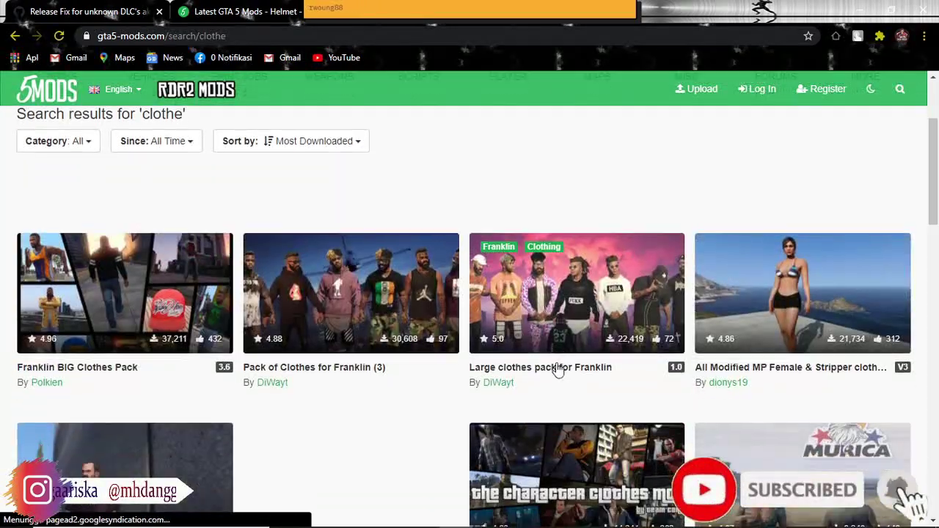
scroll(558, 370, "down", 7)
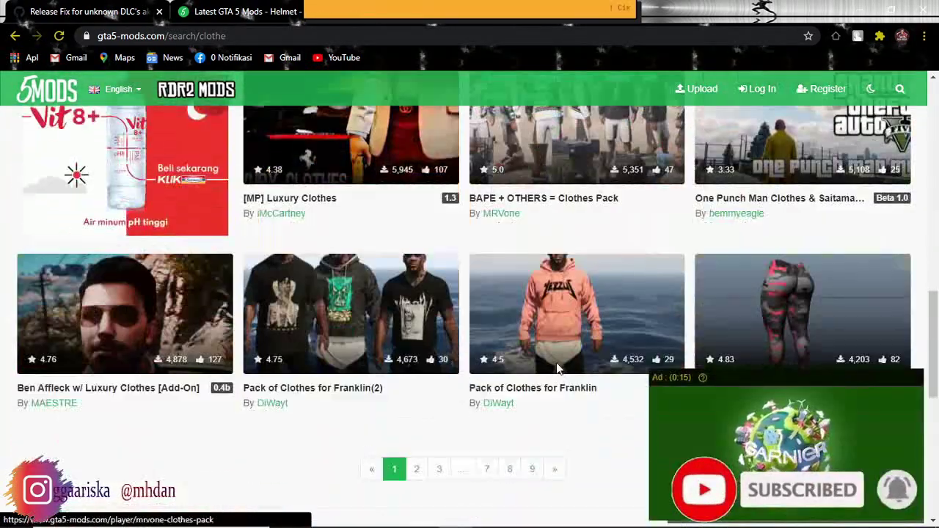
scroll(558, 369, "down", 1)
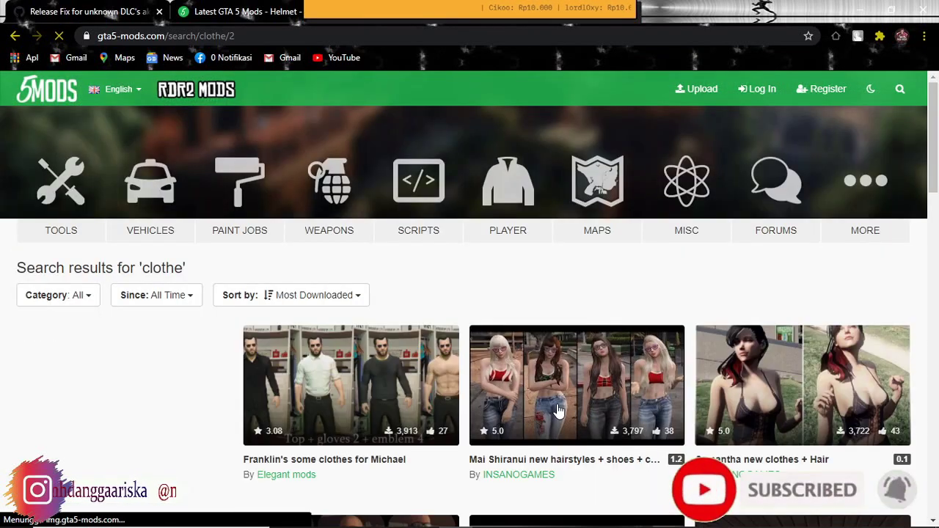
scroll(558, 411, "down", 5)
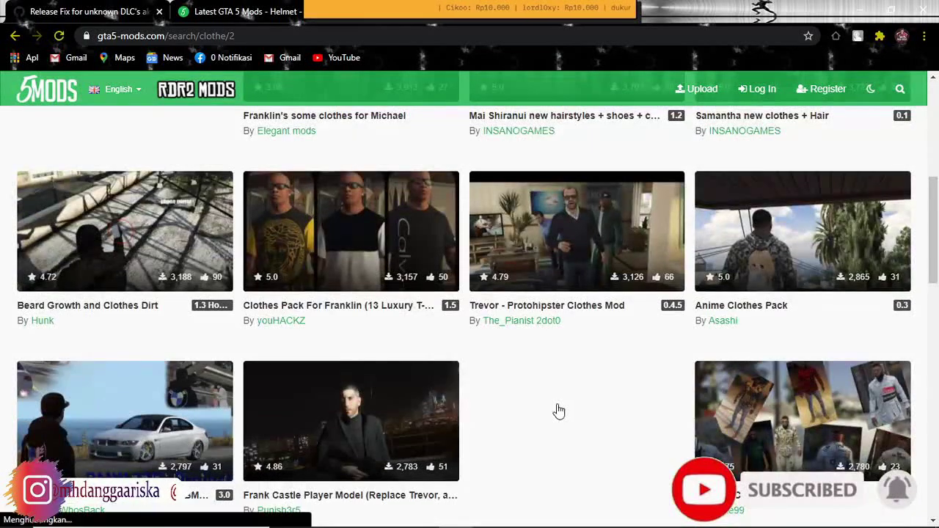
scroll(558, 411, "down", 3)
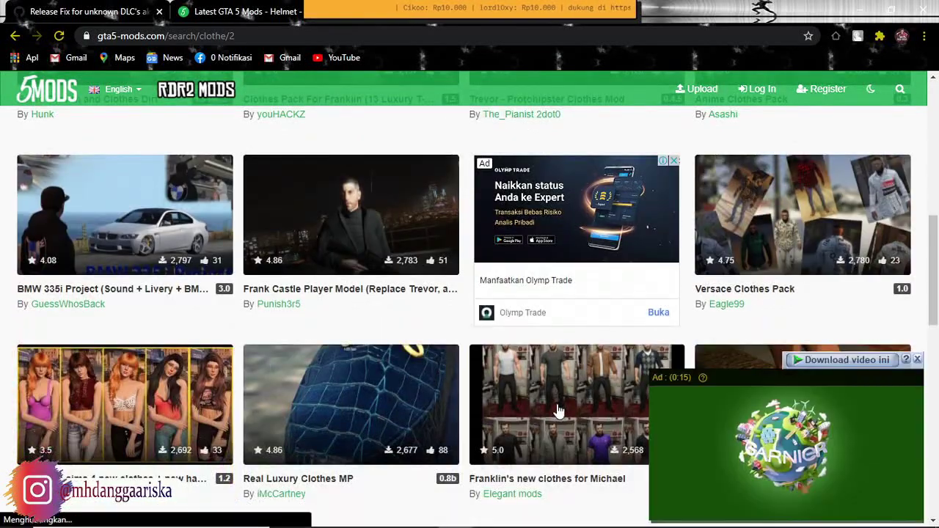
scroll(557, 411, "down", 6)
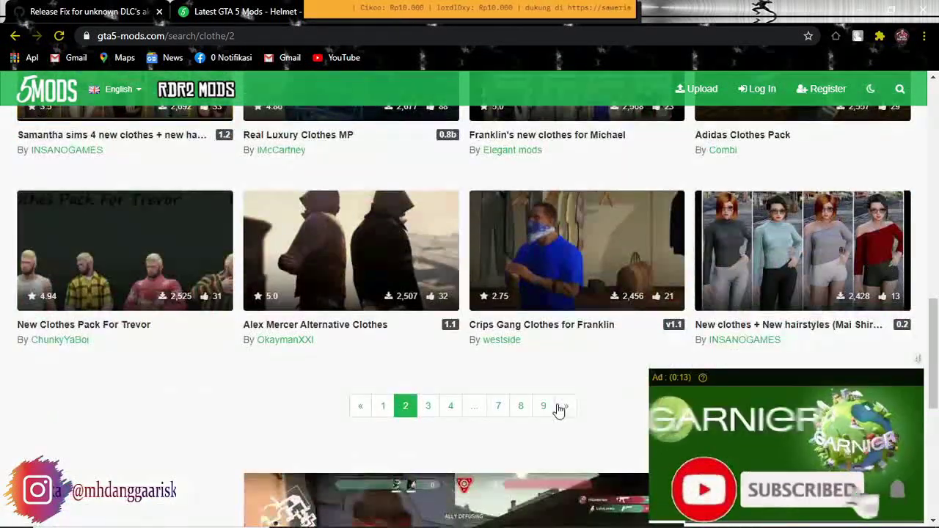
scroll(558, 411, "down", 3)
scroll(570, 417, "up", 5)
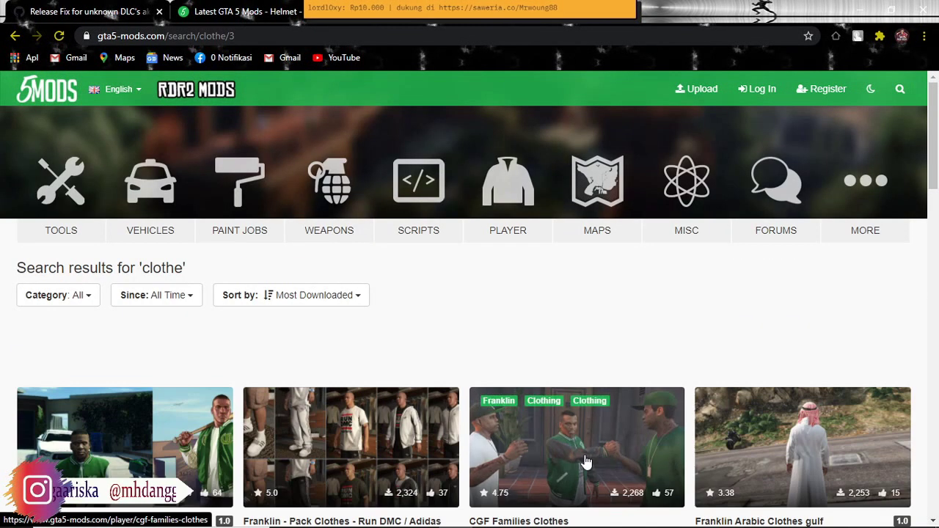
scroll(585, 460, "down", 2)
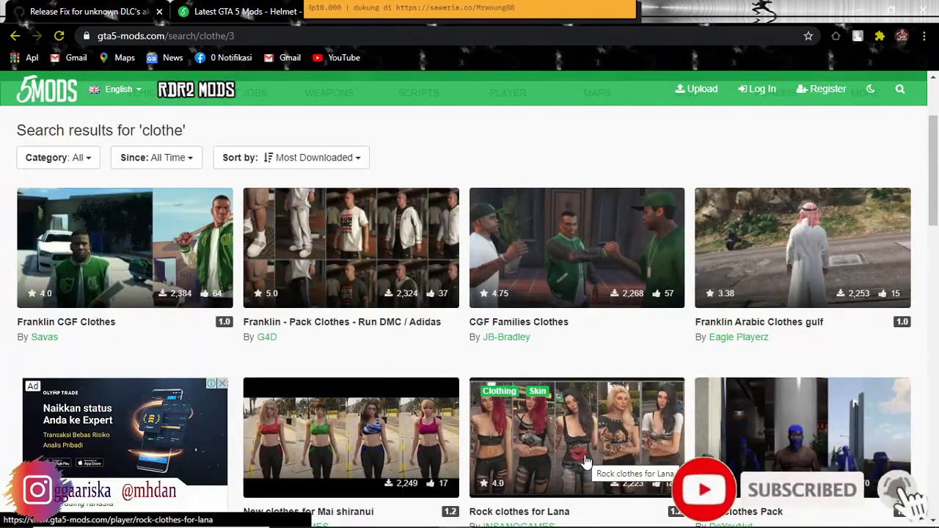
scroll(585, 460, "down", 7)
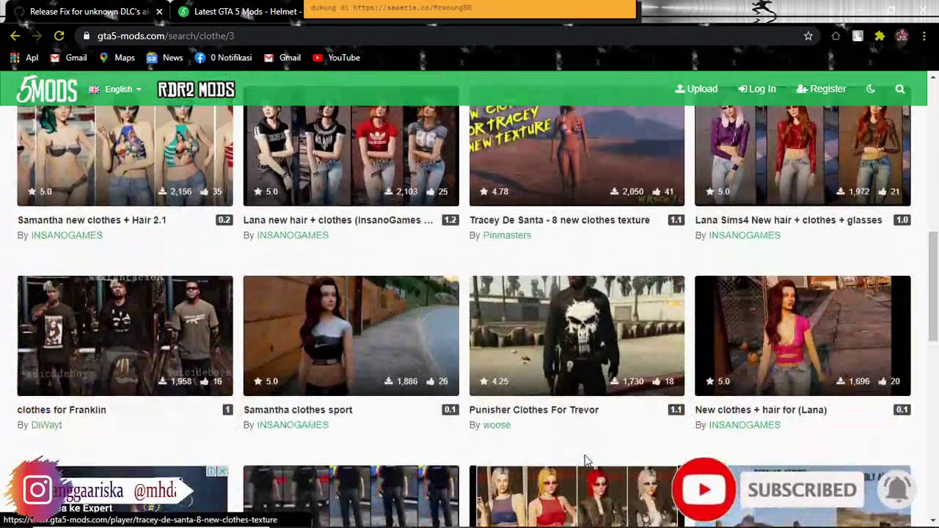
scroll(585, 460, "down", 1)
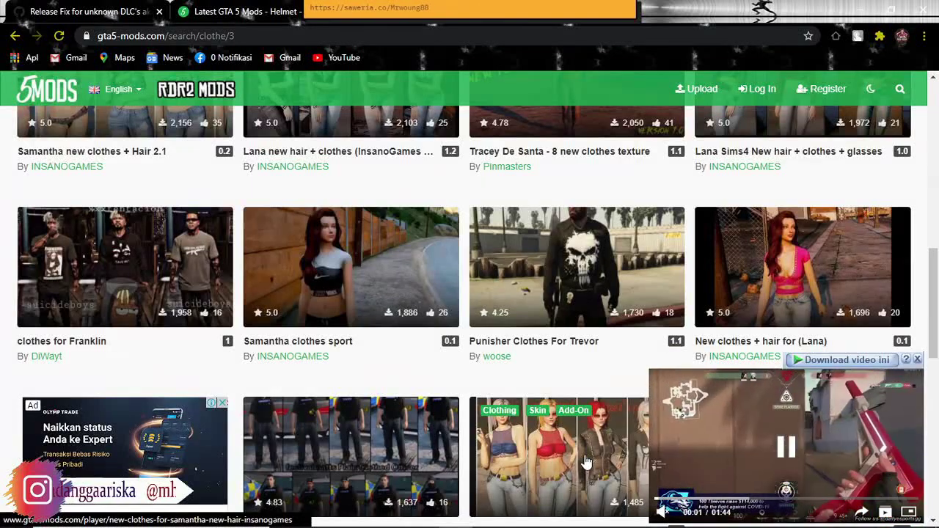
scroll(585, 460, "down", 3)
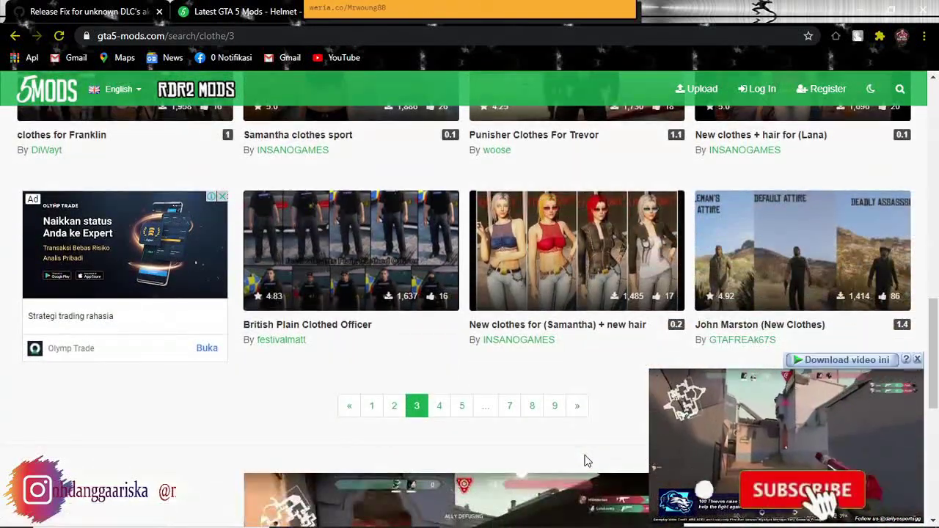
scroll(585, 460, "down", 3)
Open the Player mods category and look through its first two pages for a clothing mod.
scroll(585, 460, "up", 14)
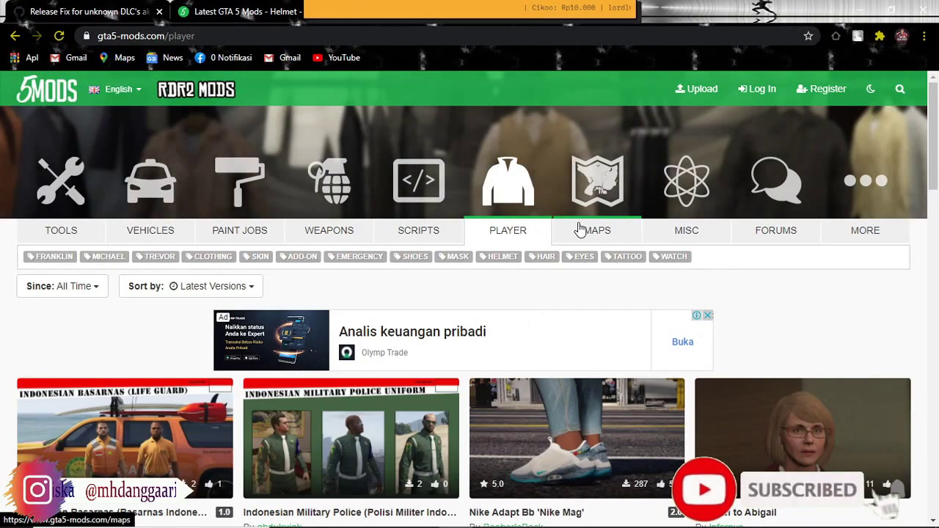
scroll(476, 276, "down", 8)
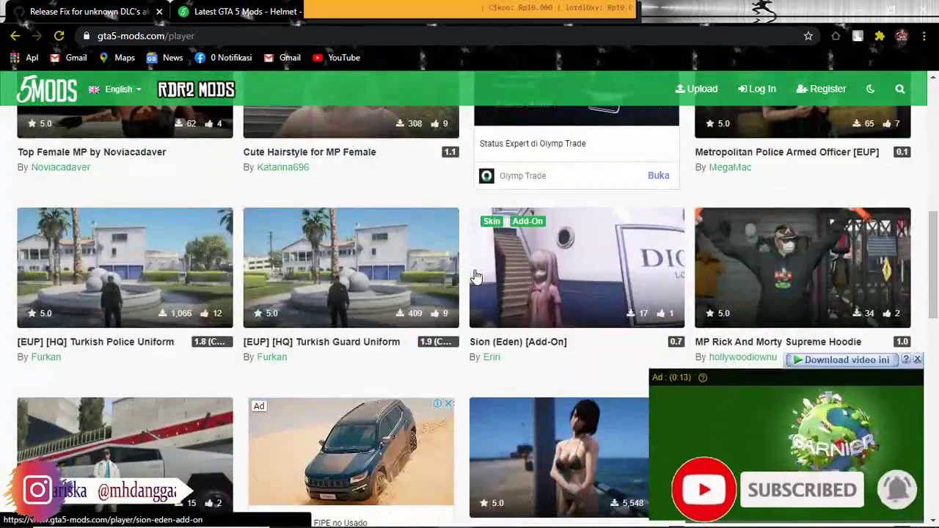
scroll(475, 276, "down", 6)
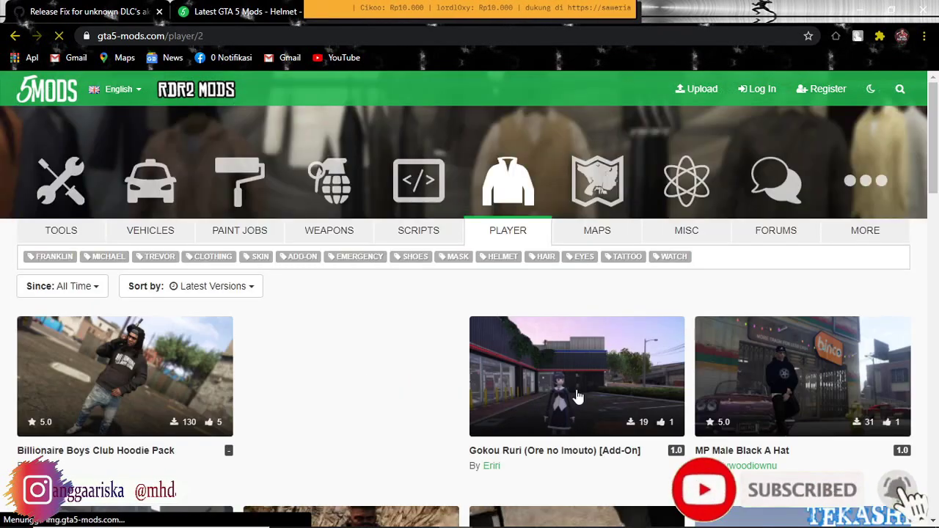
scroll(510, 364, "down", 3)
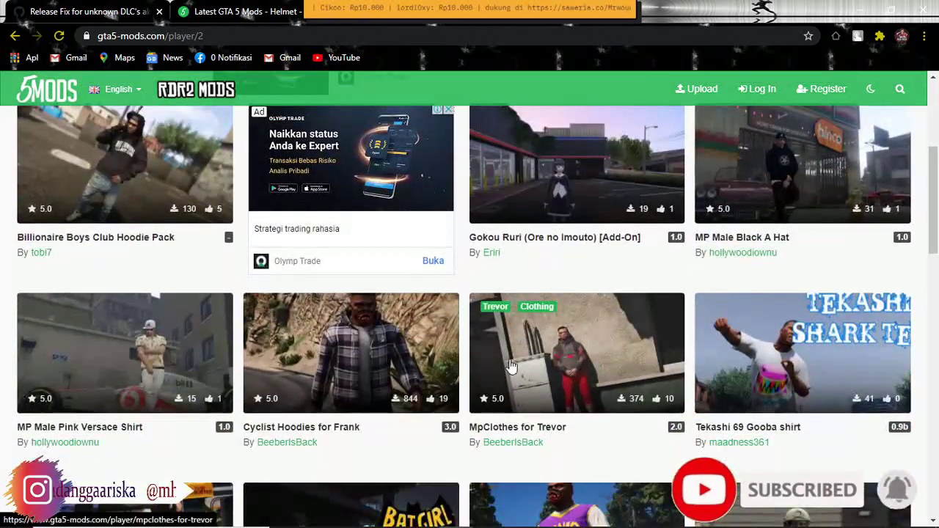
scroll(511, 365, "down", 2)
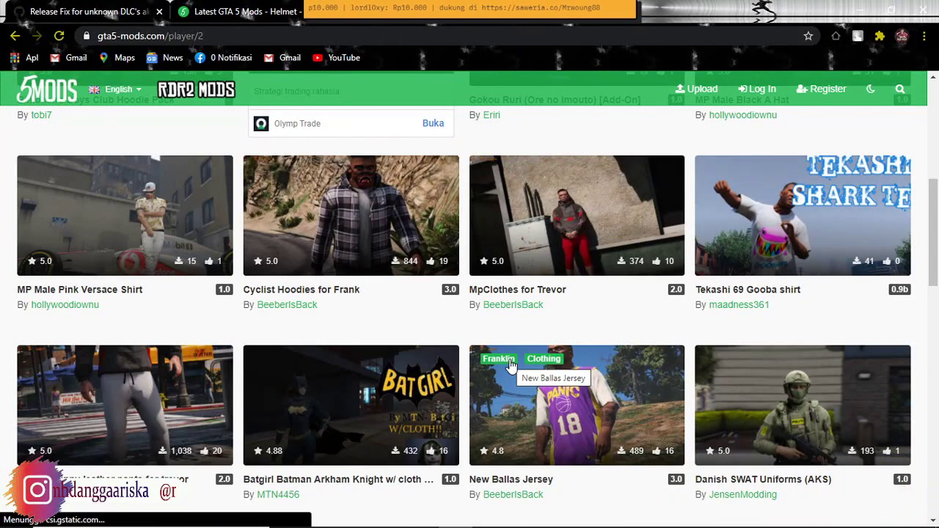
scroll(544, 358, "down", 2)
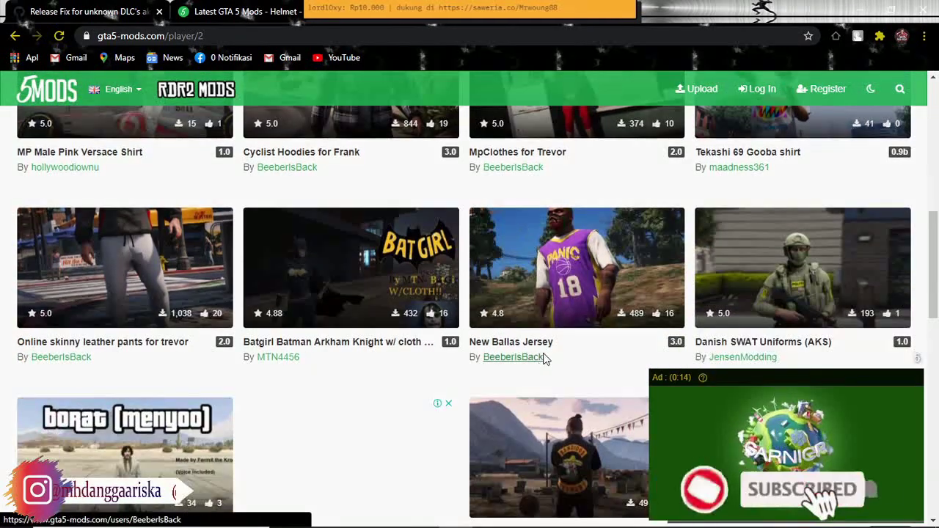
scroll(571, 352, "up", 1)
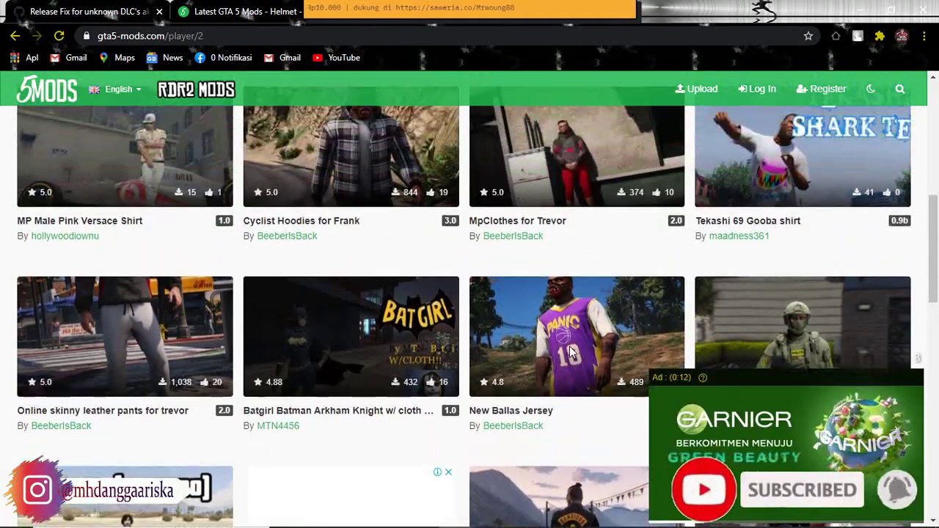
Open the MpClothes for Trevor mod in a separate tab, look over its preview image and close that page.
right_click(526, 229)
left_click(558, 235)
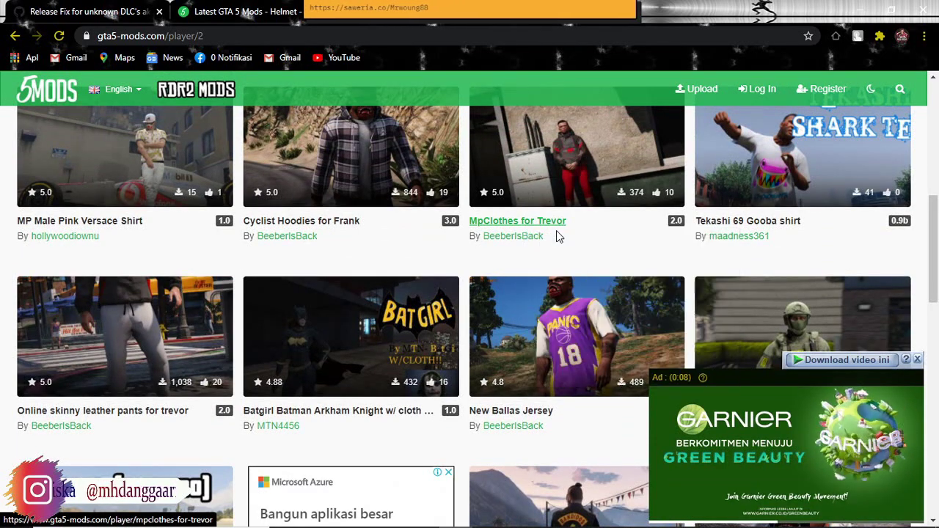
left_click(546, 178)
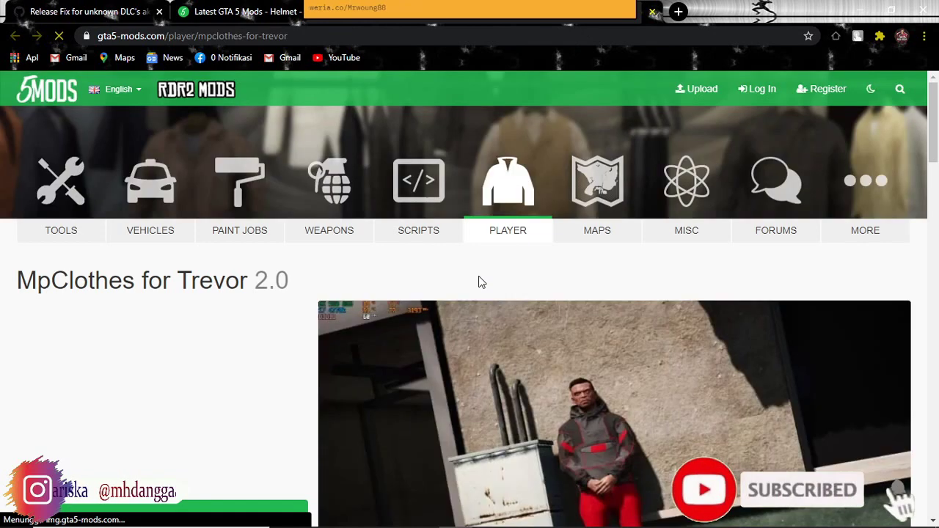
scroll(545, 310, "down", 3)
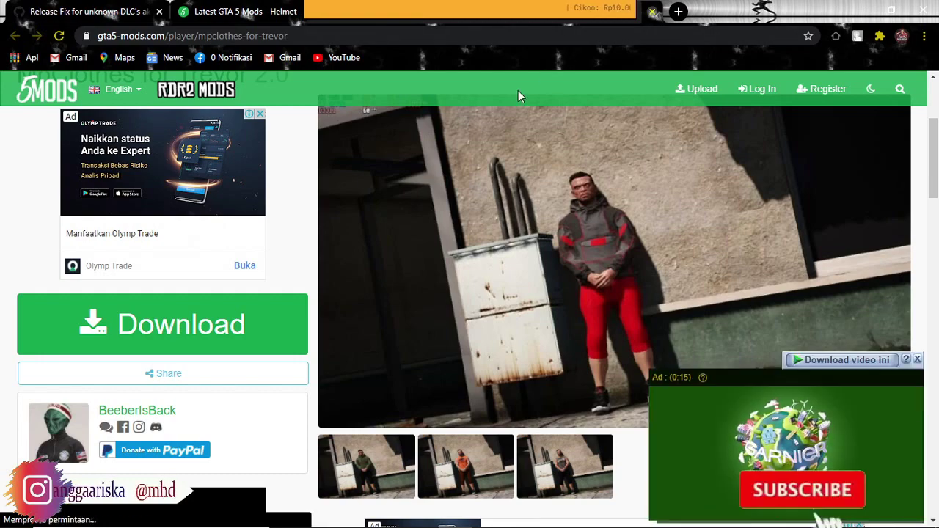
left_click(650, 14)
Look through the rest of page 2 and the listings on page 3 of the Player mods for a hoodie or other clothing.
scroll(516, 265, "down", 5)
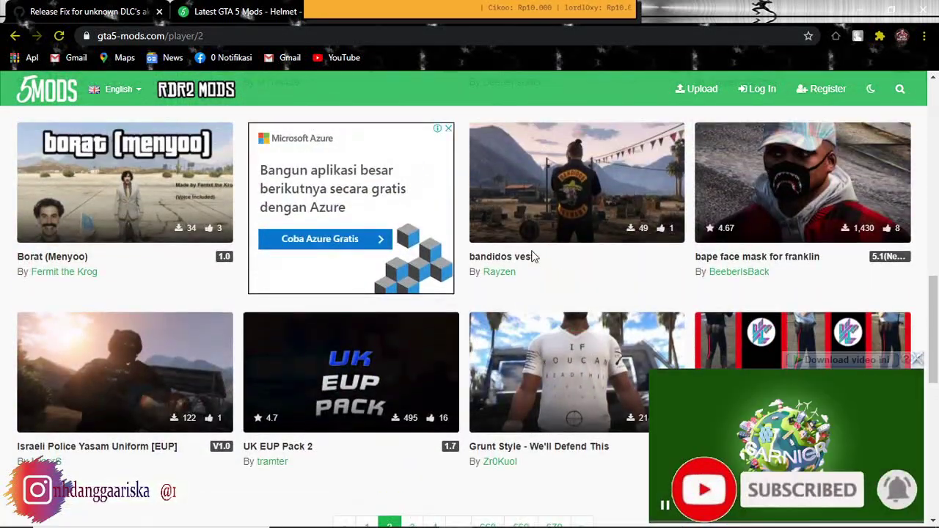
scroll(534, 257, "down", 3)
scroll(534, 257, "up", 2)
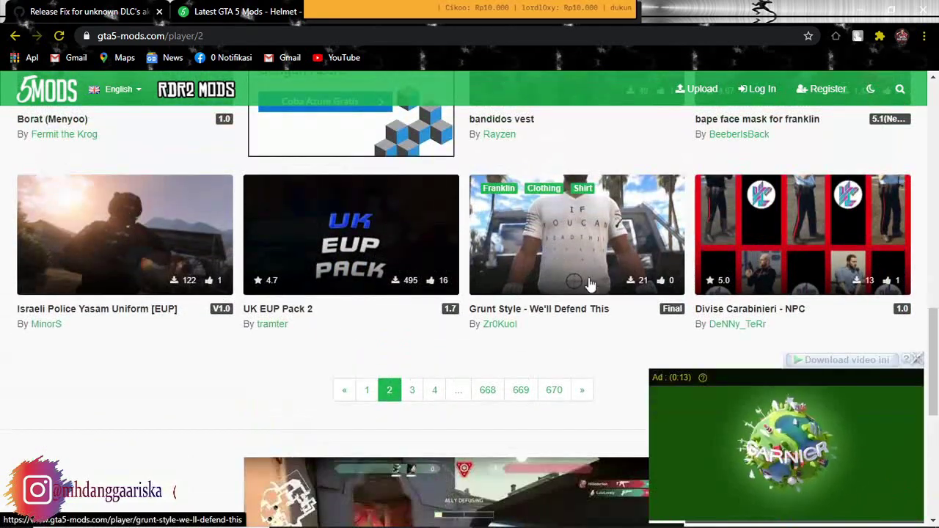
left_click(586, 390)
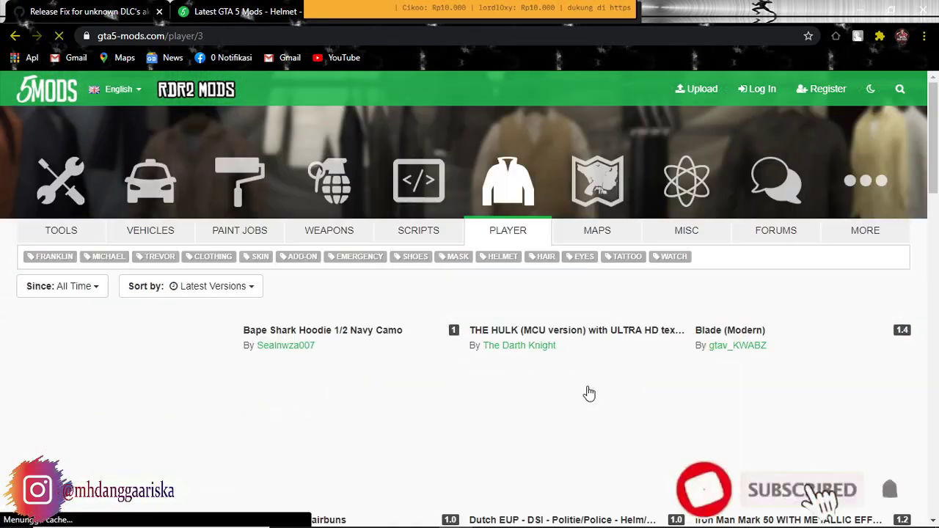
scroll(591, 389, "down", 2)
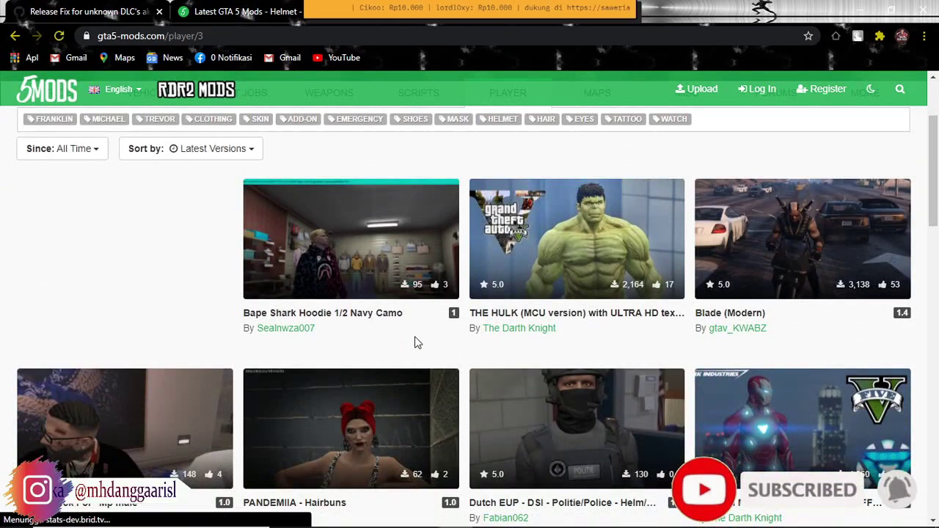
scroll(415, 344, "down", 5)
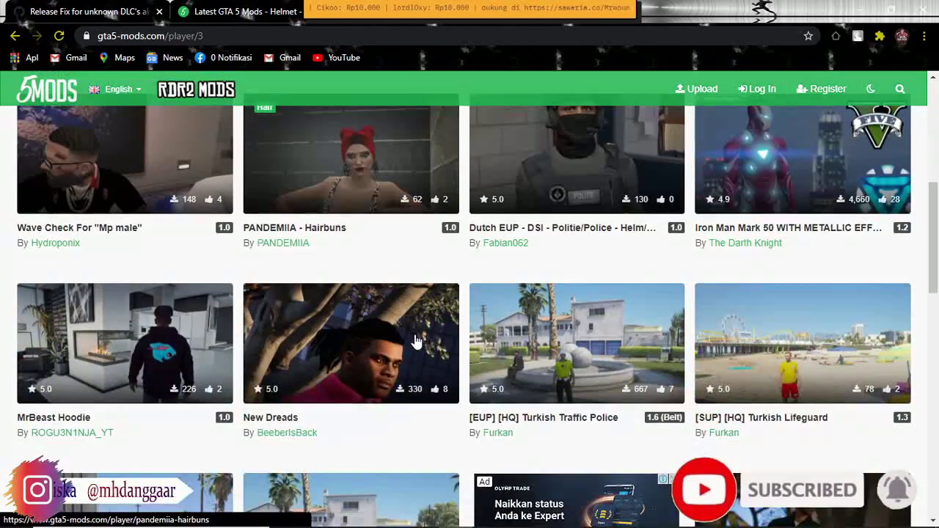
scroll(416, 341, "down", 3)
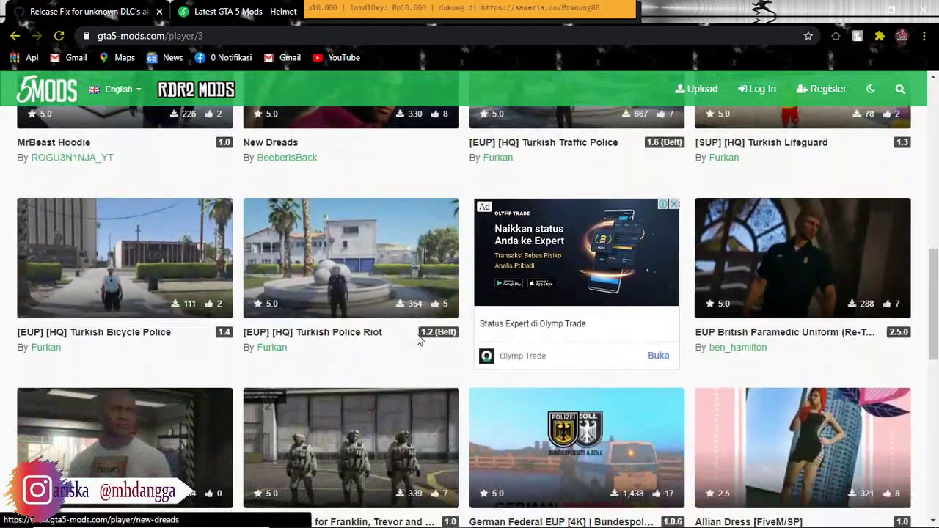
scroll(426, 338, "up", 7)
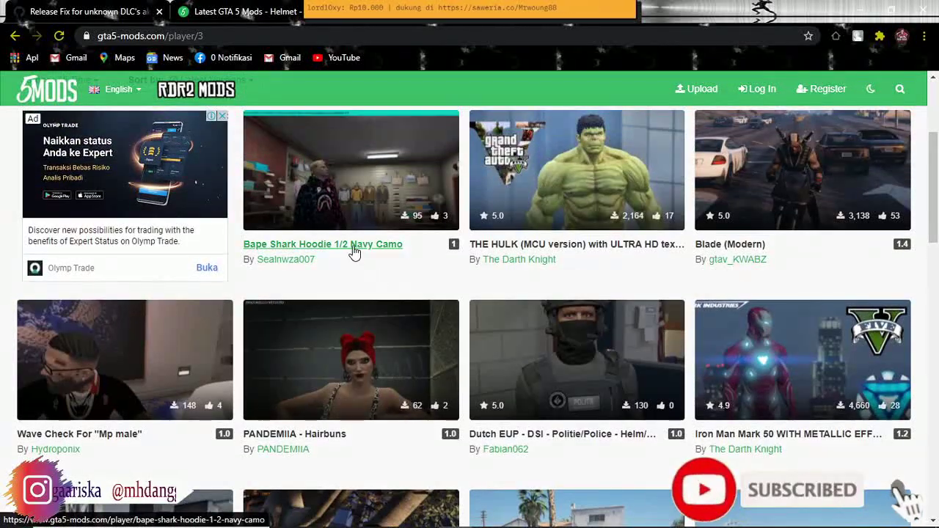
Open the Bape Shark Hoodie 1/2 Navy Camo mod in a separate tab and examine its preview images.
right_click(348, 249)
right_click(346, 244)
left_click(394, 257)
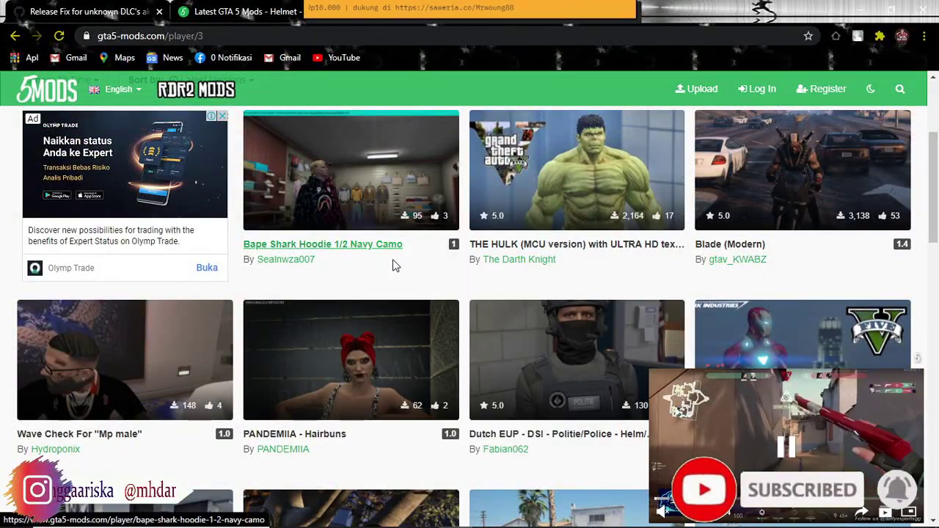
left_click(529, 12)
scroll(524, 325, "down", 3)
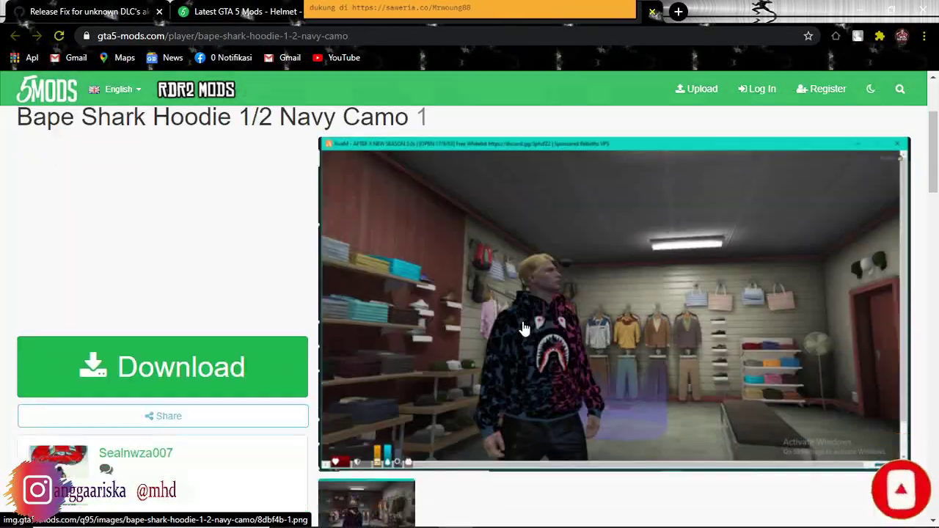
scroll(620, 356, "down", 1)
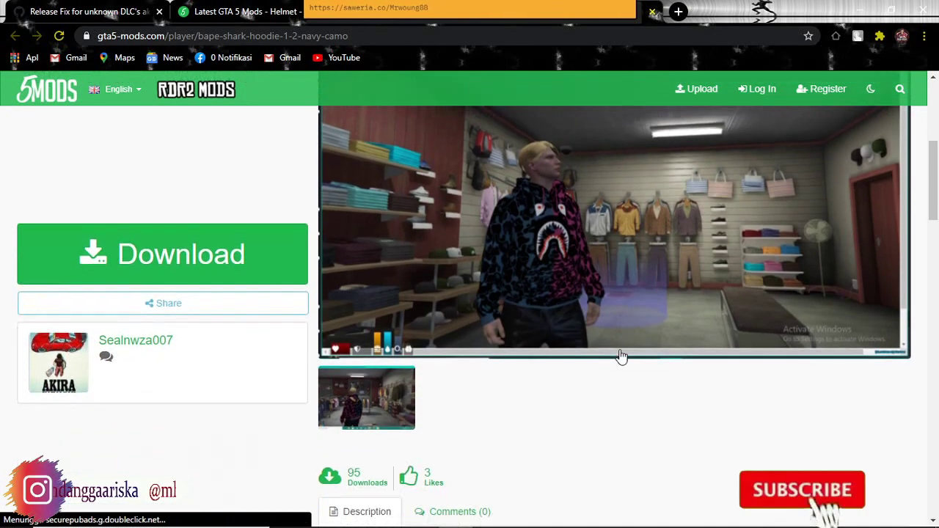
scroll(620, 357, "up", 3)
scroll(422, 337, "down", 2)
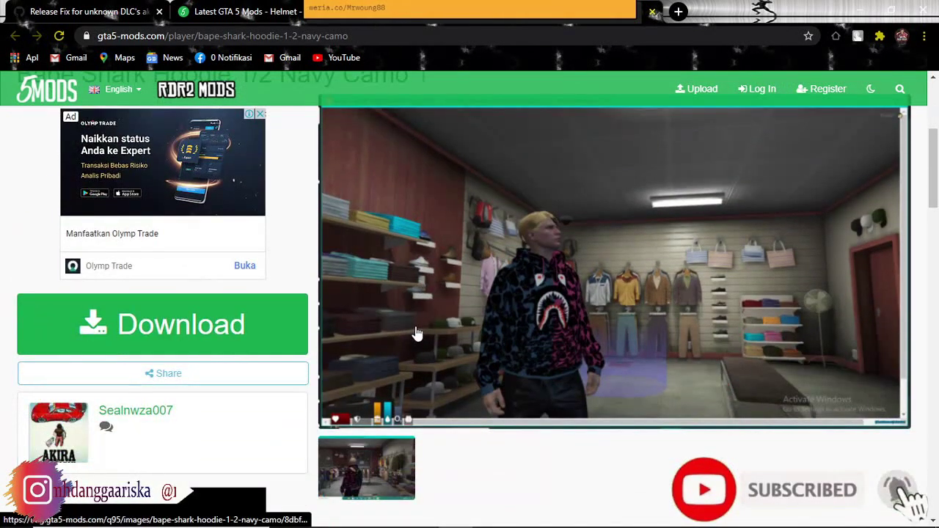
Download the Bape Shark Hoodie mod as 57439c-Bape.rar and open the archive in WinRAR.
left_click(202, 323)
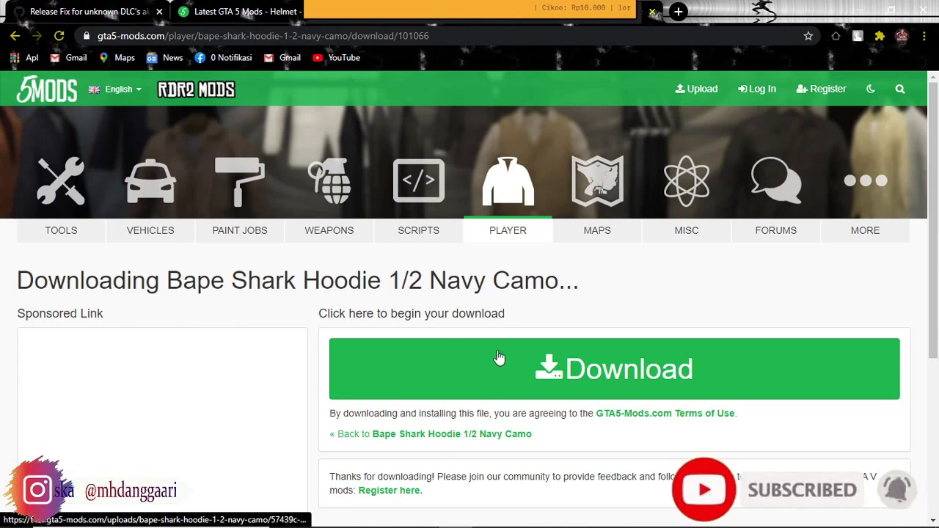
left_click(499, 357)
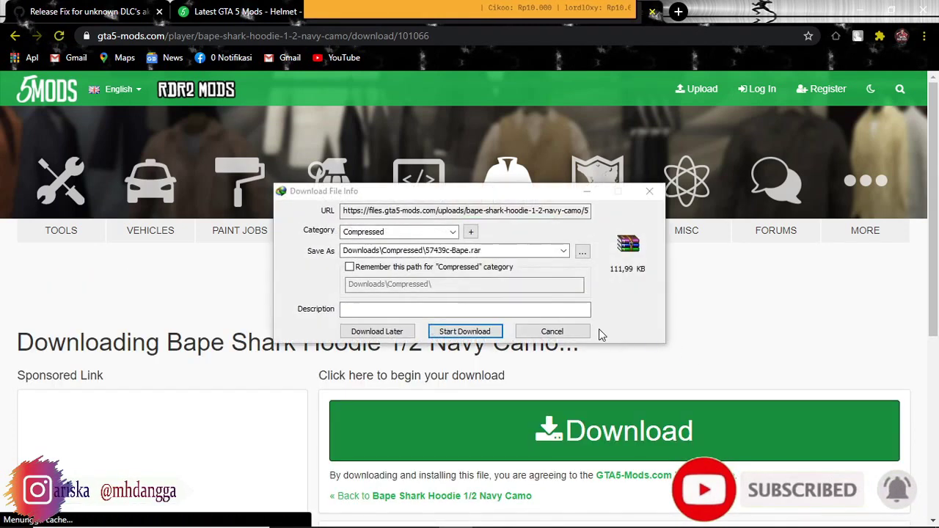
left_click(482, 330)
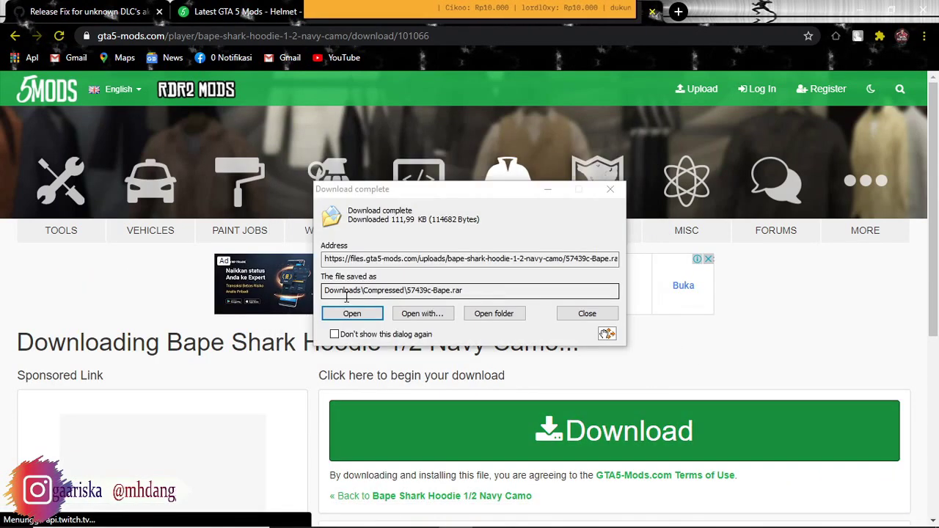
left_click(352, 312)
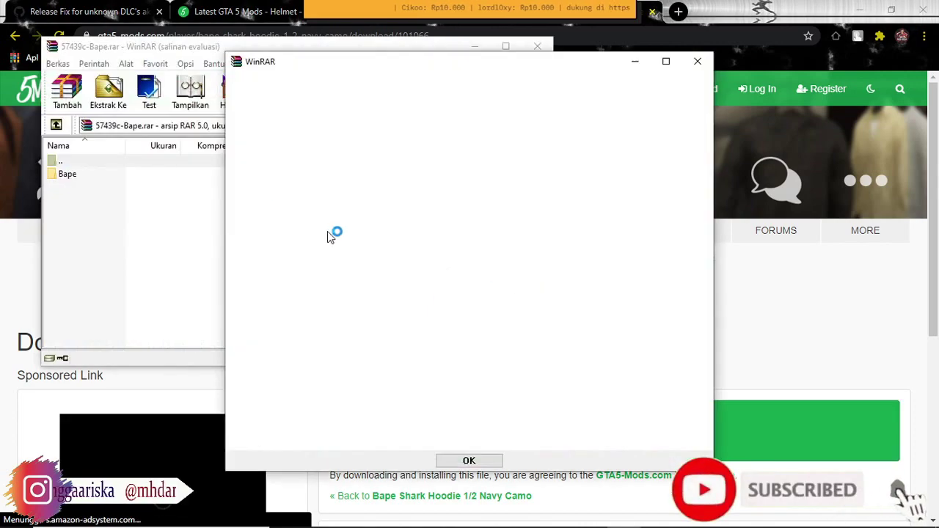
left_click(469, 461)
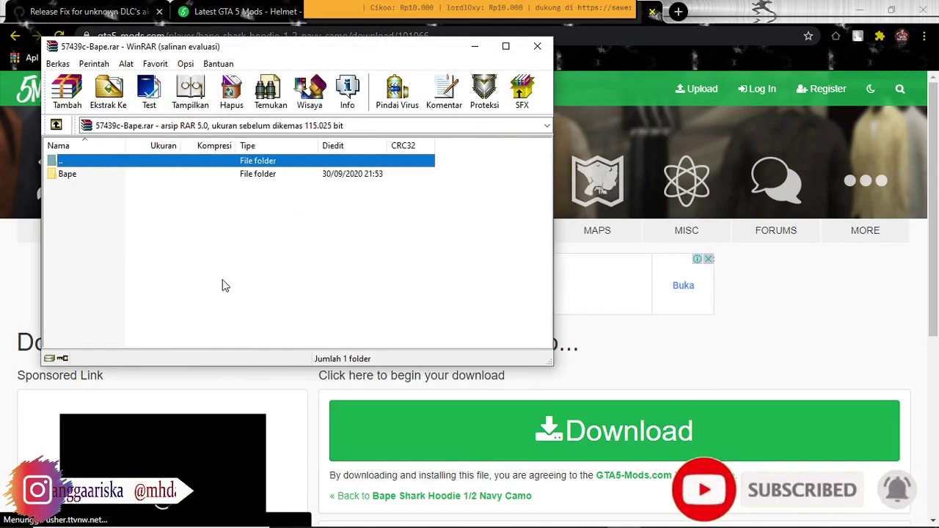
Try to copy the YTD file from the archive's Bape\FiveM folder into the Clothing stream folder.
double_click(80, 180)
double_click(79, 177)
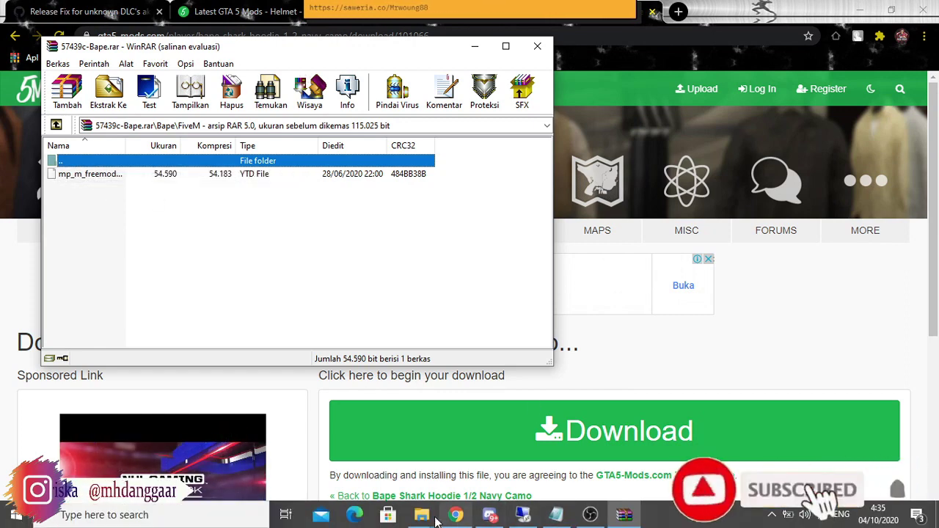
left_click(432, 517)
left_click(380, 439)
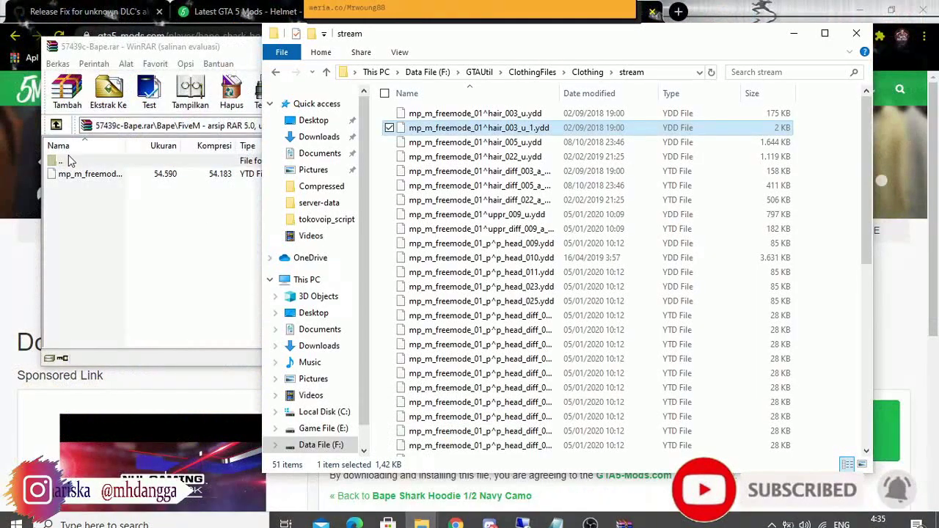
left_click(70, 180)
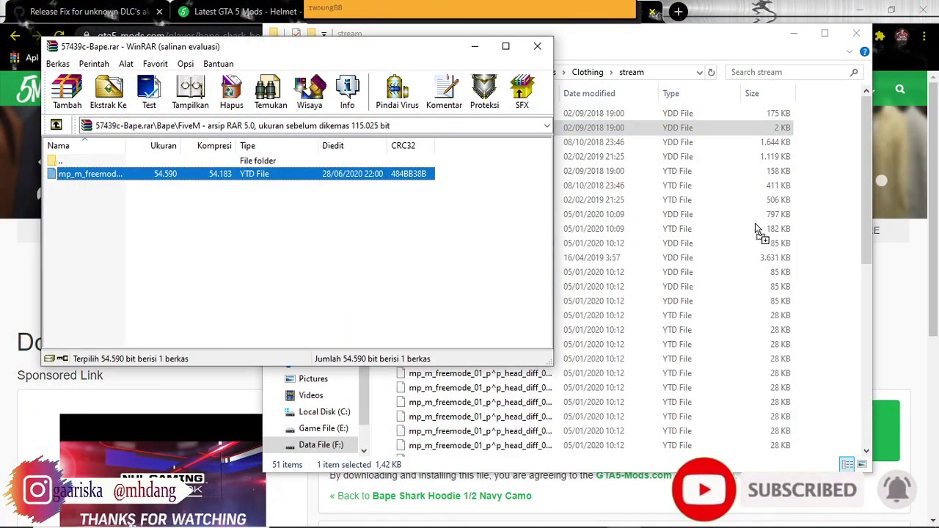
left_click_drag(755, 223, 756, 225)
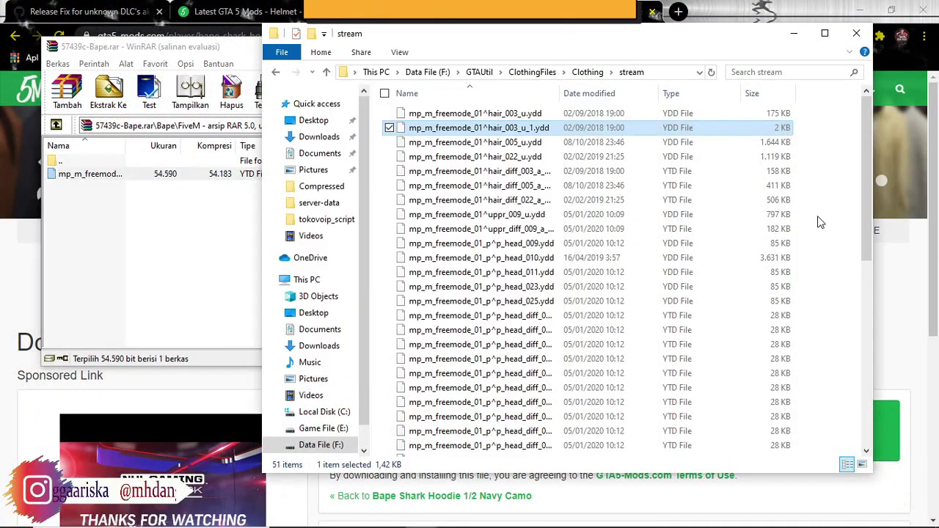
Close the Bape archive and the hoodie's download page to return to the Player mods list.
left_click(186, 223)
left_click(551, 46)
left_click(643, 10)
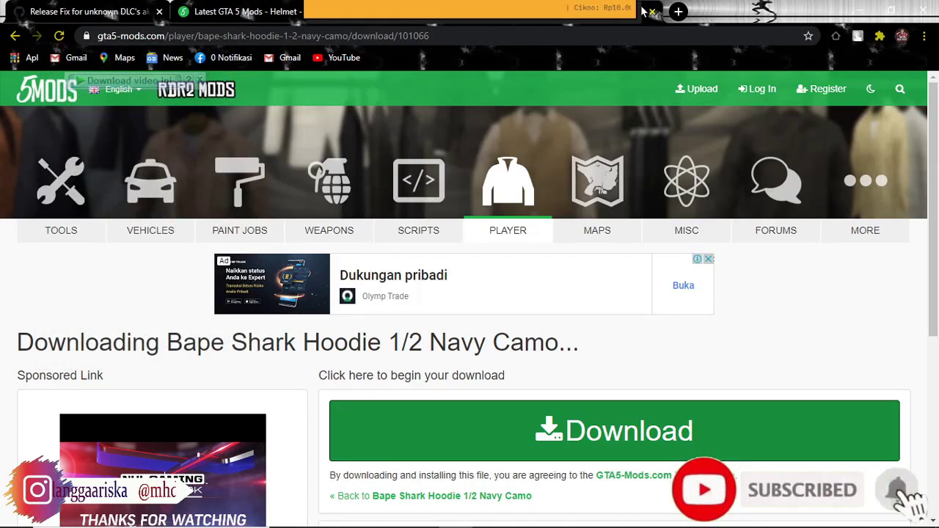
left_click(653, 12)
Browse the Player mods list from page 3 through page 4 for suitable clothing.
scroll(473, 270, "down", 4)
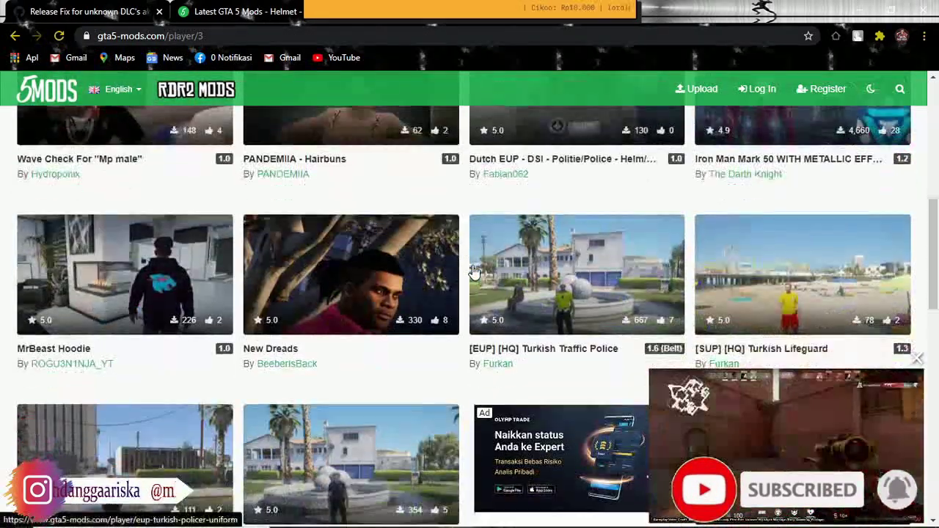
scroll(473, 271, "down", 5)
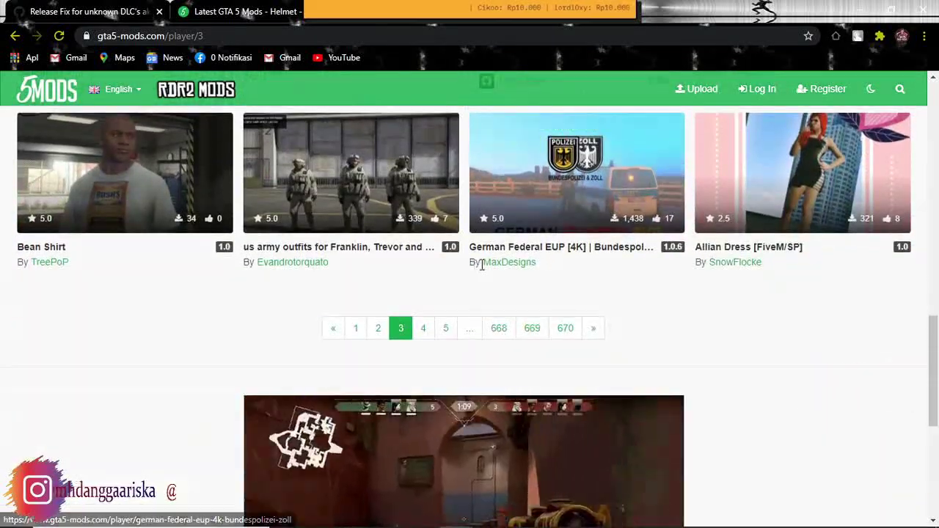
left_click(596, 331)
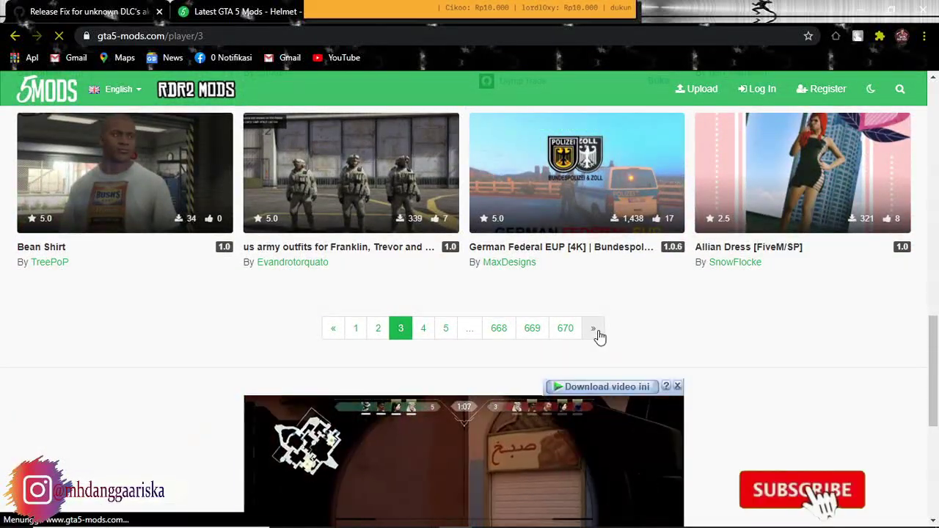
scroll(600, 336, "down", 9)
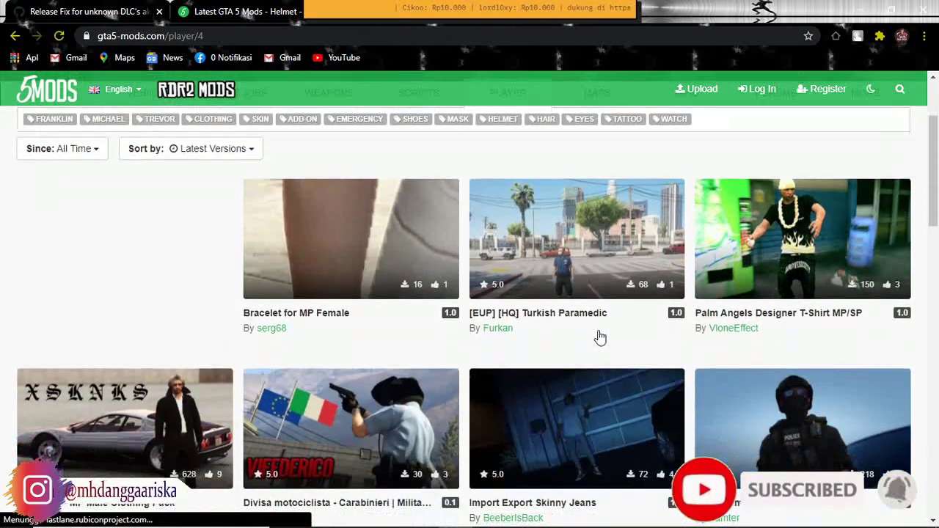
scroll(600, 337, "down", 3)
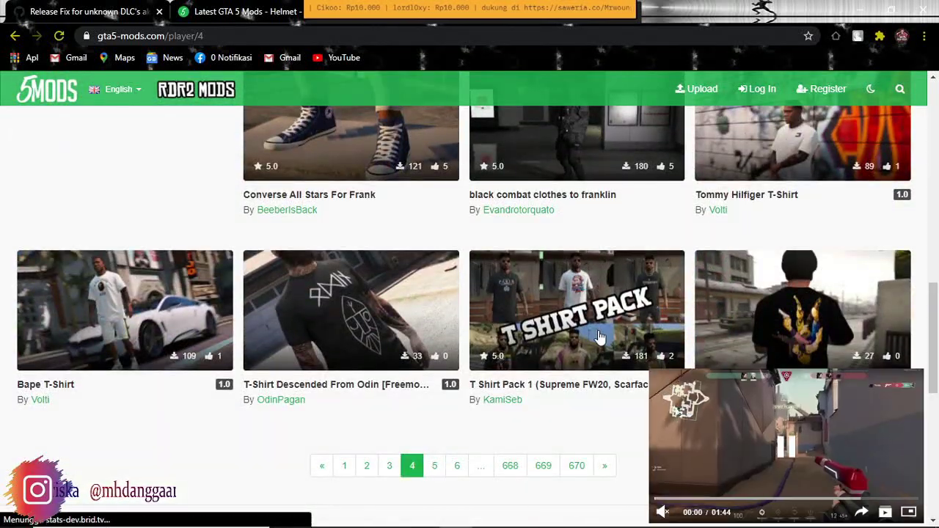
Open the T-Shirt Descended From Odin [Freemode Male] mod in a separate tab and request its download.
right_click(381, 383)
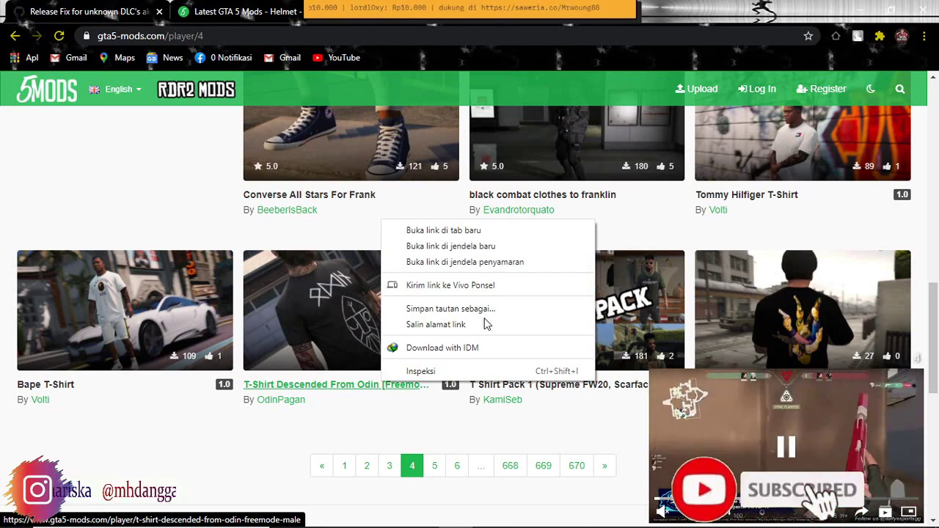
left_click(483, 231)
left_click(602, 11)
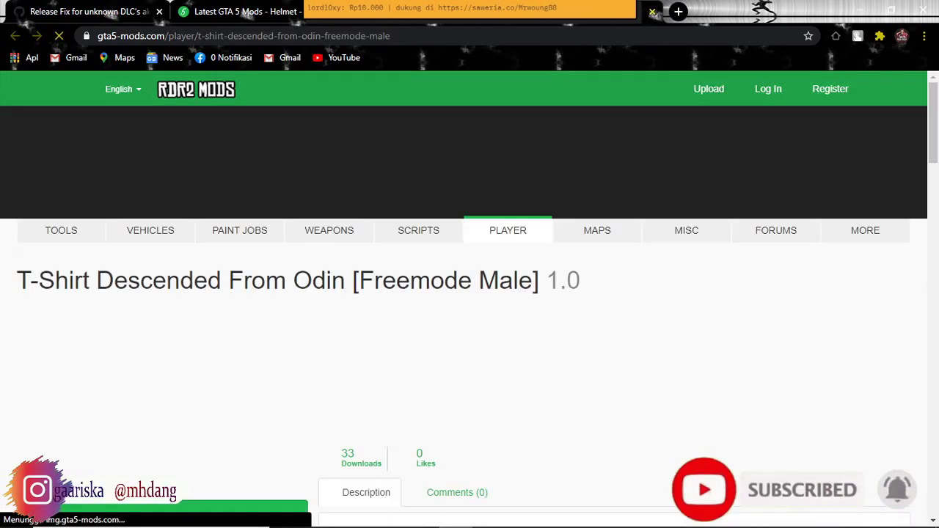
scroll(510, 294, "down", 3)
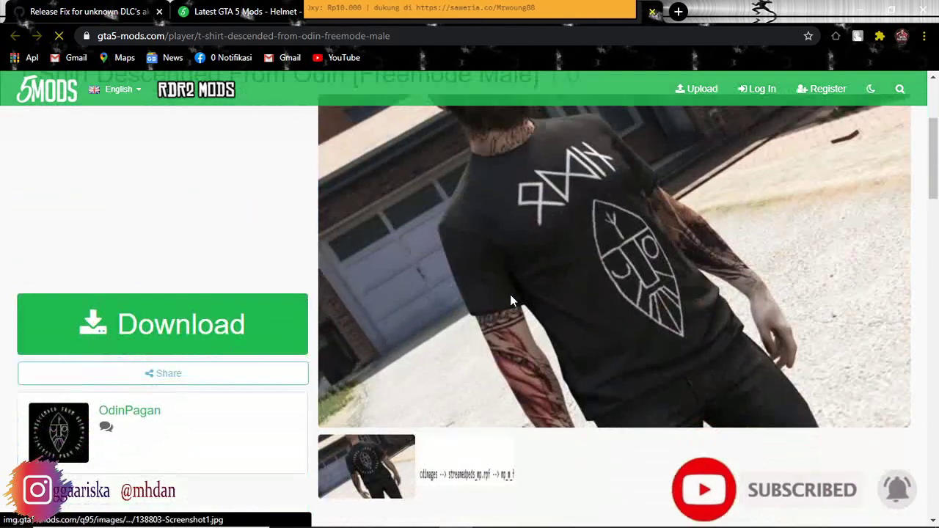
left_click(197, 351)
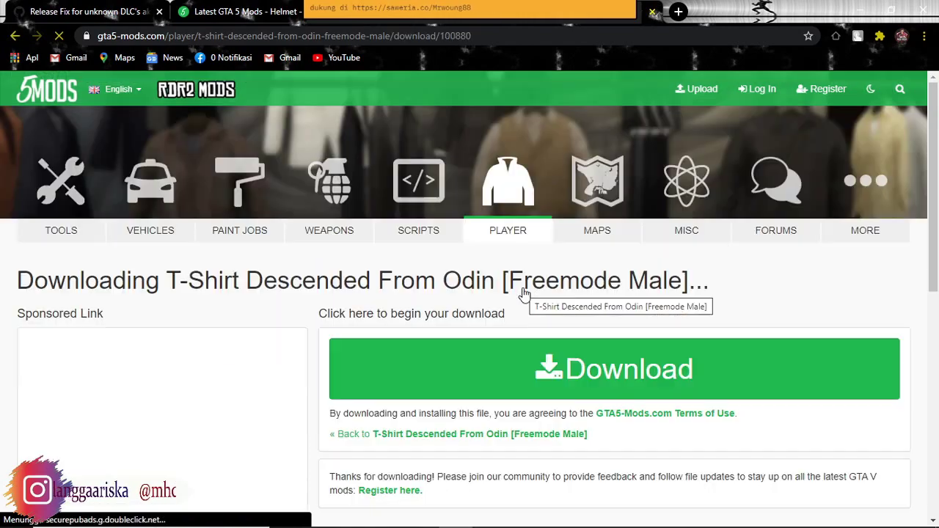
scroll(528, 356, "down", 1)
left_click(569, 294)
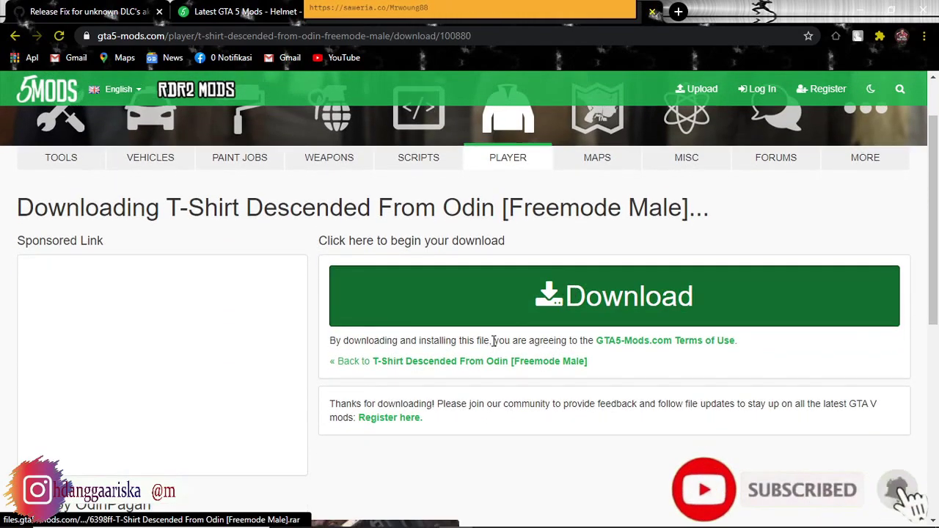
Open the T-shirt Wardruna [Freemode Male] mod from the same author's other mods in a separate tab.
scroll(494, 347, "down", 4)
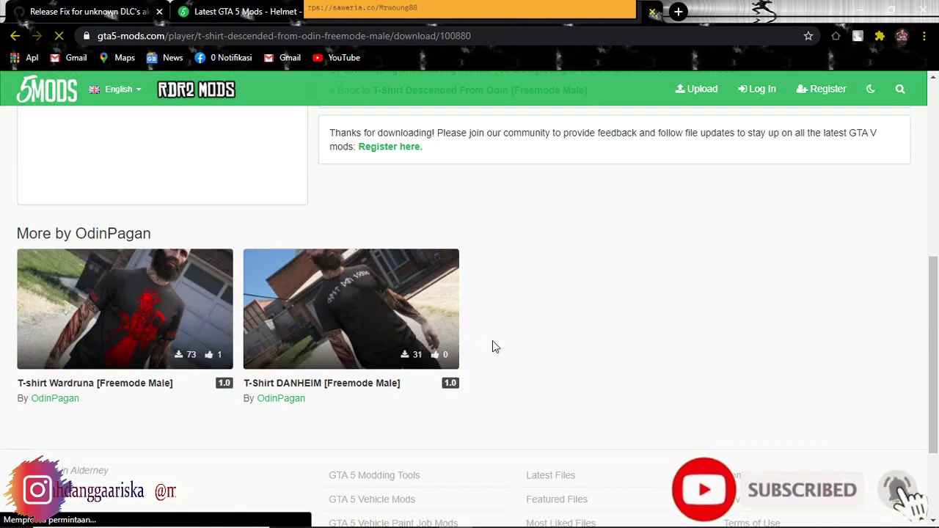
right_click(128, 394)
left_click(156, 235)
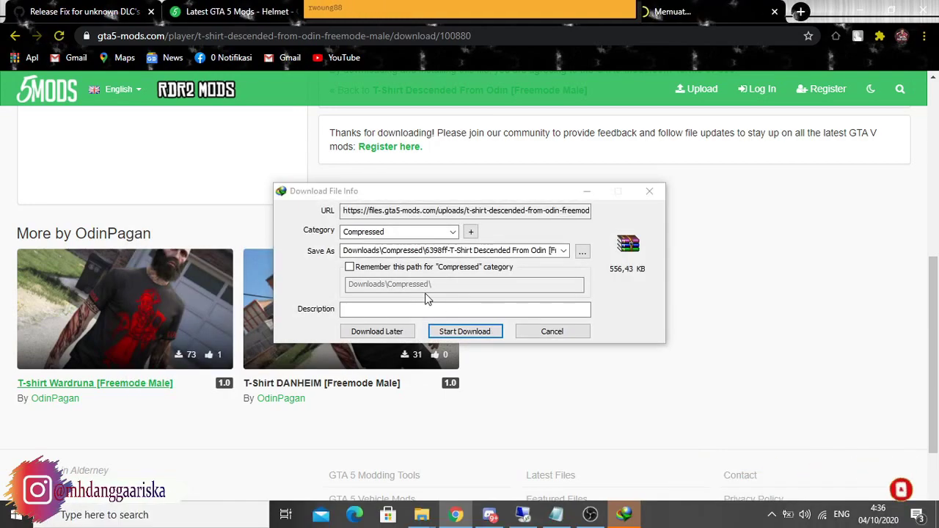
Download 6398ff-T-Shirt Descended From Odin [Freemode Male].rar and open the archive in WinRAR.
left_click(488, 331)
left_click(430, 311)
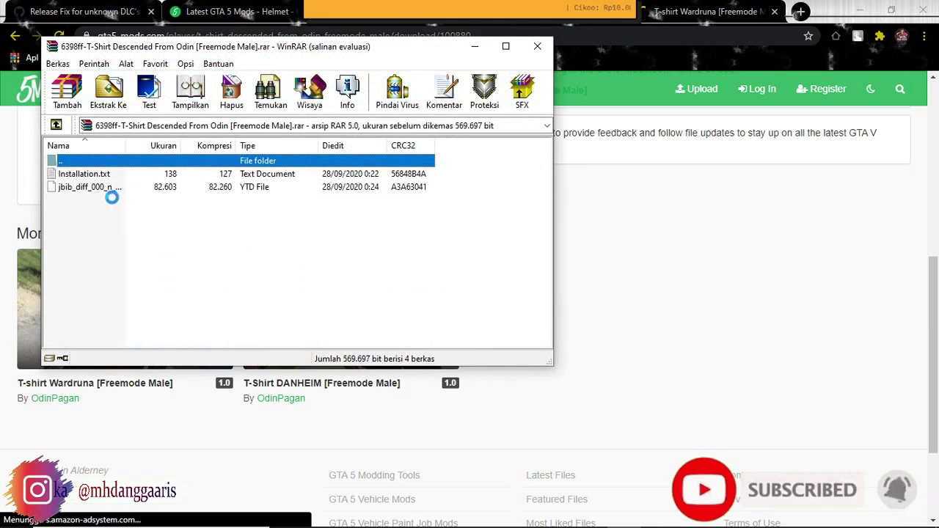
left_click(354, 212)
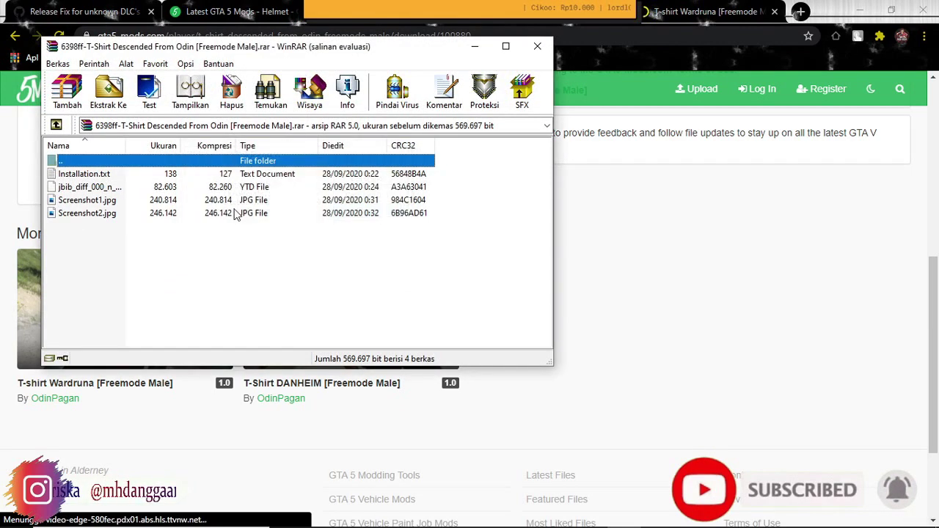
Copy jbib_diff_000_n_uni.ytd from the archive into the Clothing stream folder and rename it mp_m_freemode_01^jbib_diff_000_n_uni.ytd.
left_click(91, 188)
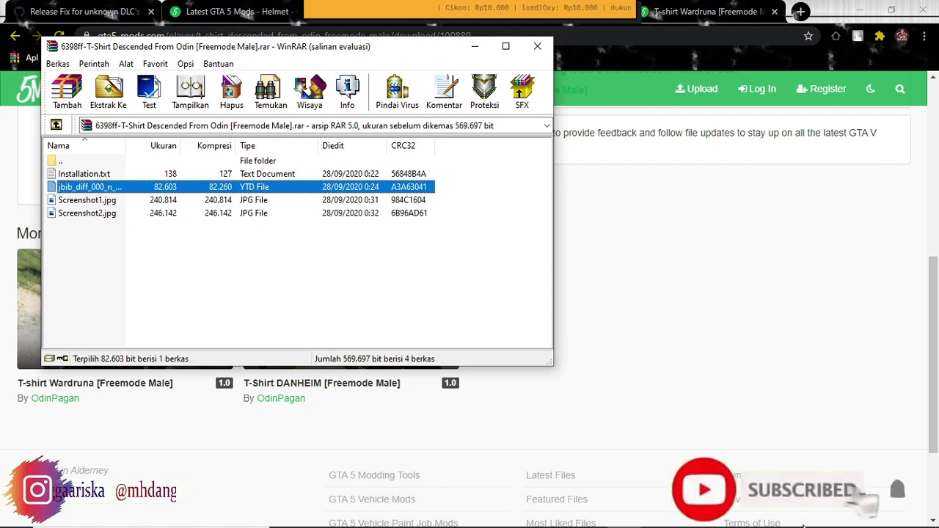
scroll(671, 284, "down", 1)
left_click_drag(425, 511, 814, 290)
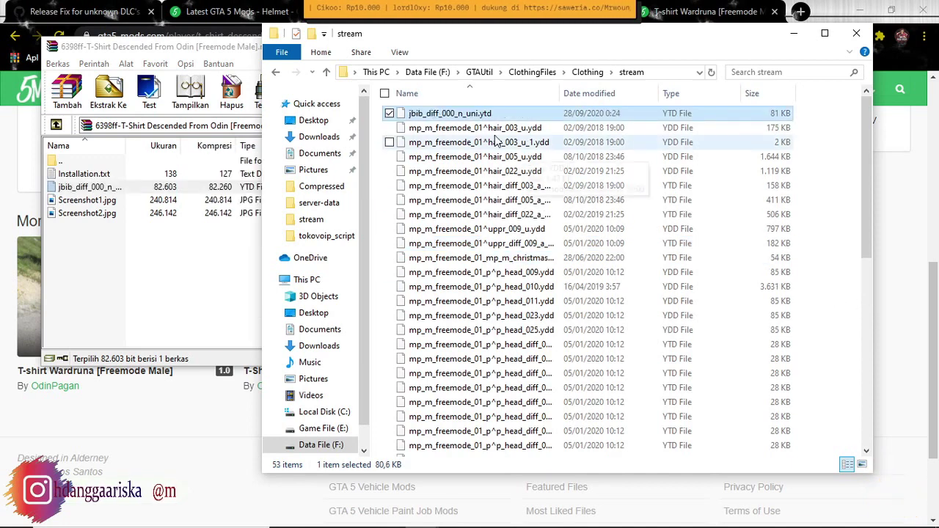
left_click(461, 130)
left_click(461, 130)
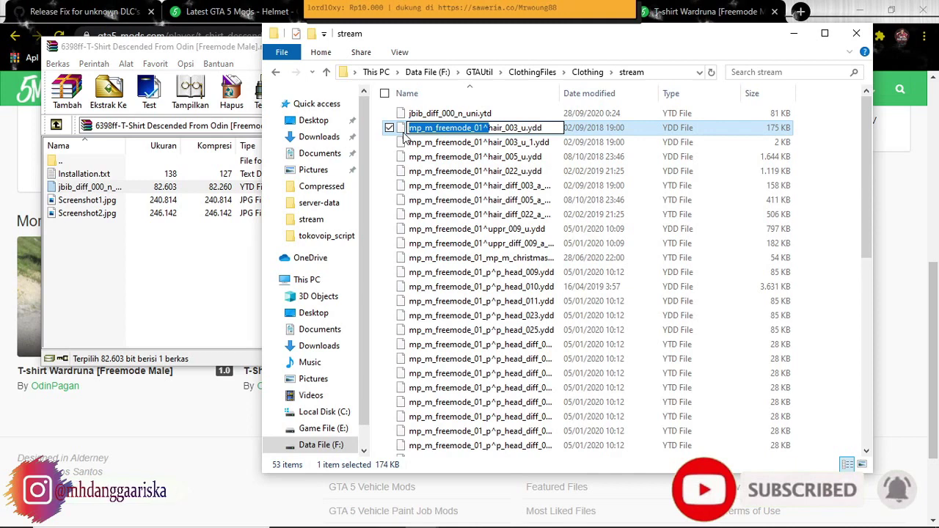
left_click(441, 113)
left_click(479, 113)
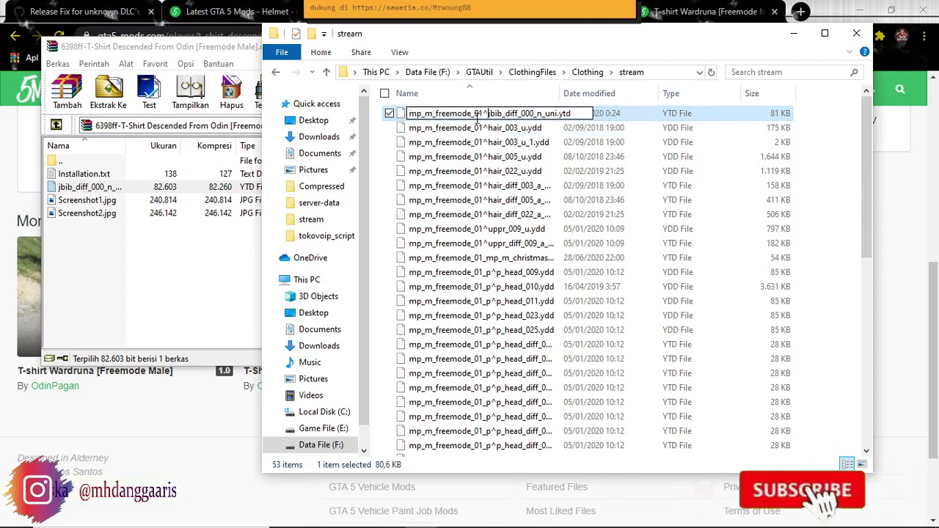
left_click(473, 172)
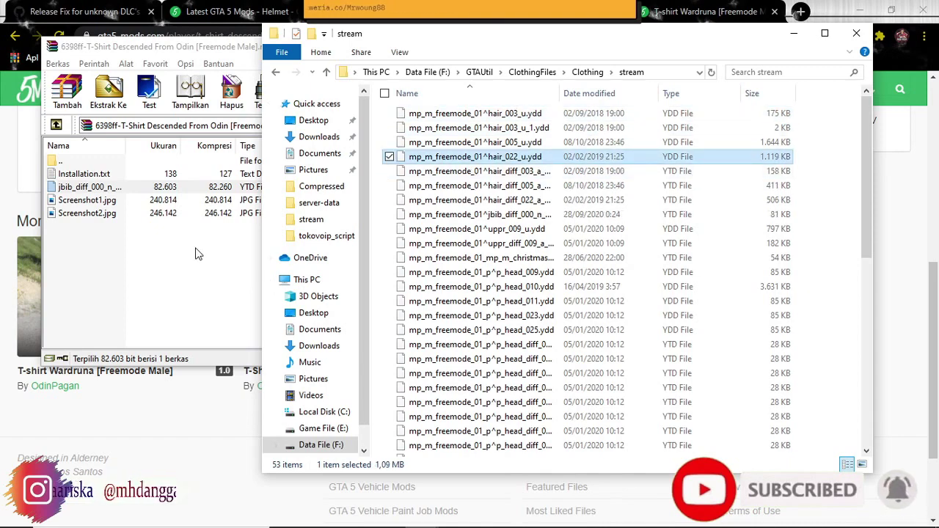
Close the Odin T-shirt archive and its download page, and go to the T-shirt Wardruna page.
left_click(256, 254)
left_click(536, 42)
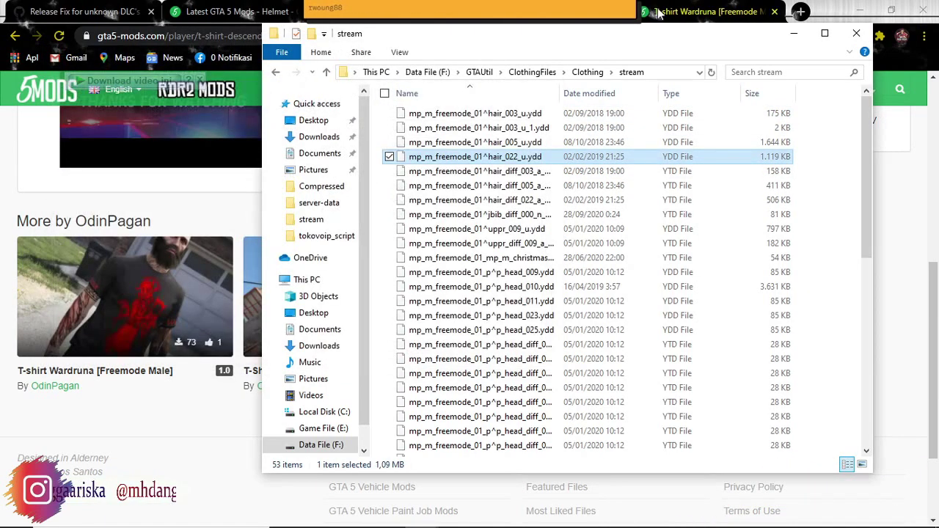
left_click(588, 20)
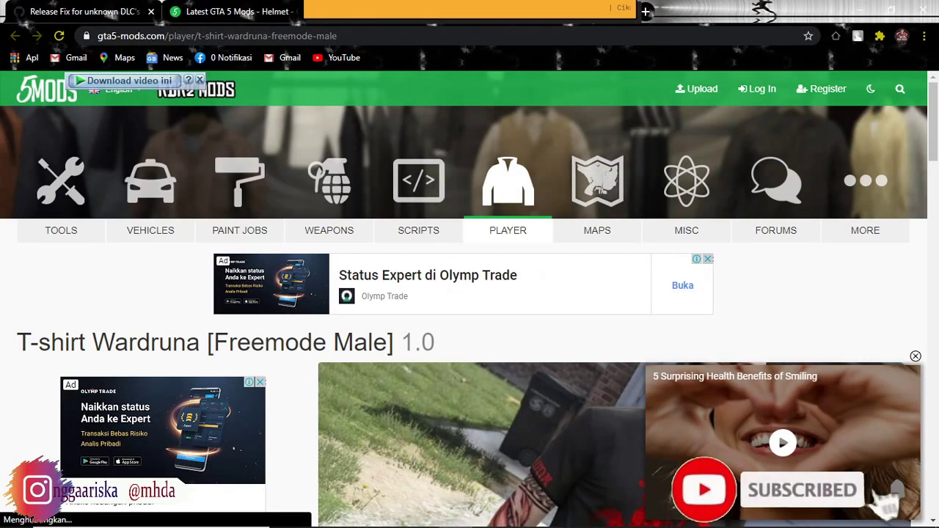
Download the T-shirt Wardruna mod as 80fd57-T-Shirt Wardruna.rar and open the archive in WinRAR.
scroll(626, 342, "down", 3)
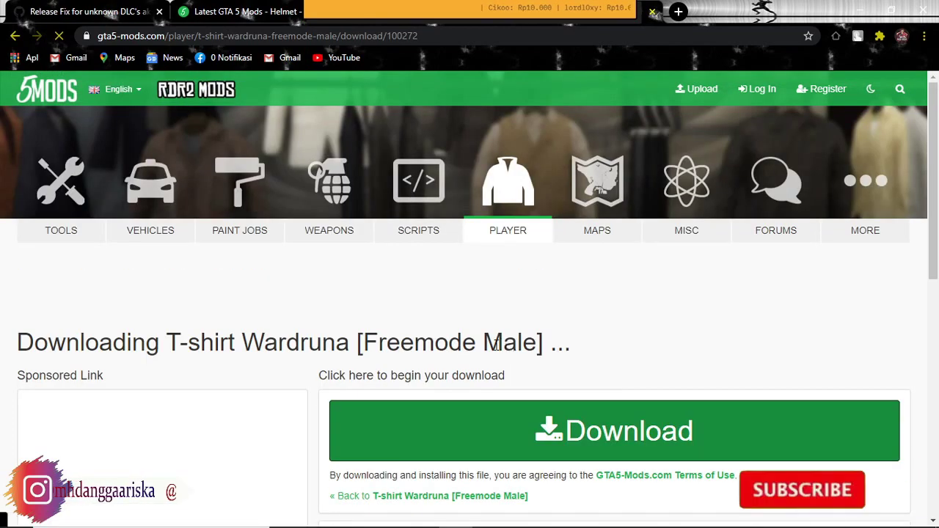
left_click(464, 331)
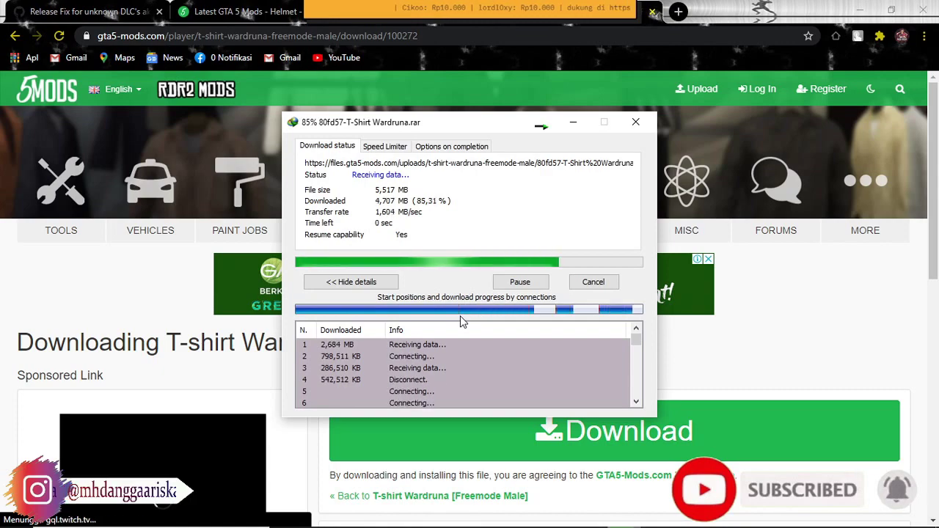
left_click(511, 308)
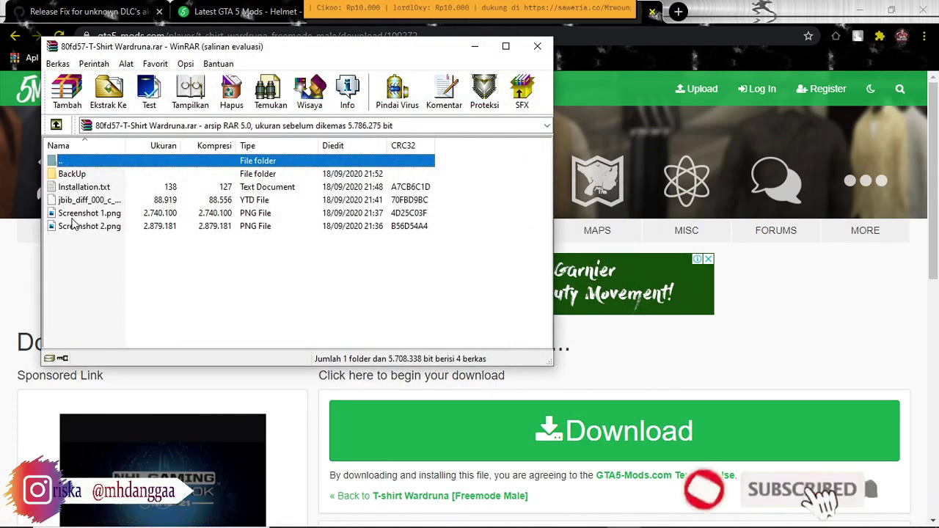
left_click(366, 213)
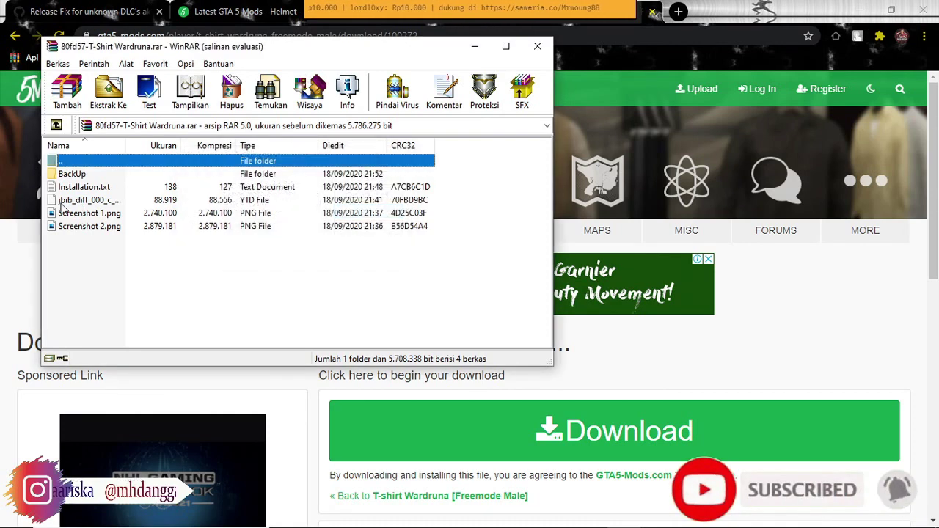
Copy jbib_diff_000_c_uni.ytd from the archive into the Clothing stream folder and rename it mp_m_freemode_01^jbib_diff_000_c_uni.ytd.
left_click(70, 203)
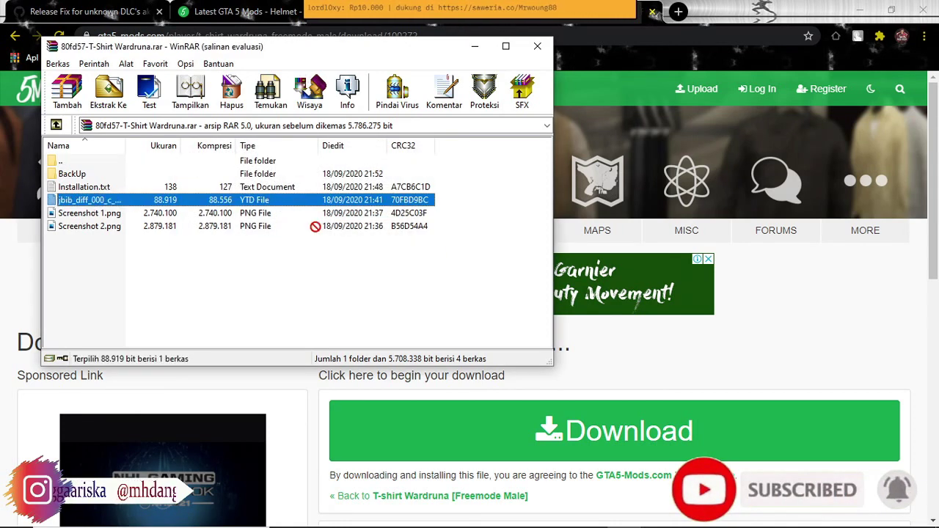
left_click_drag(315, 226, 438, 321)
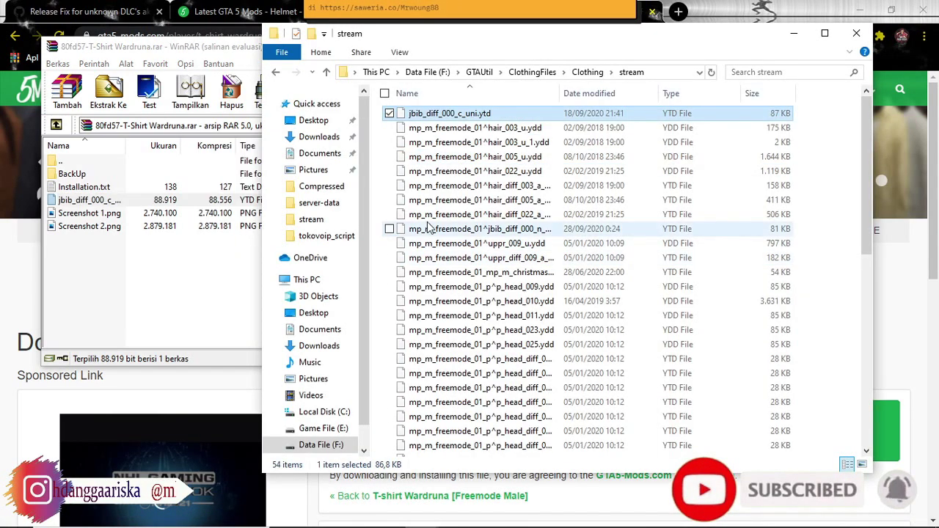
left_click(473, 128)
left_click(482, 128)
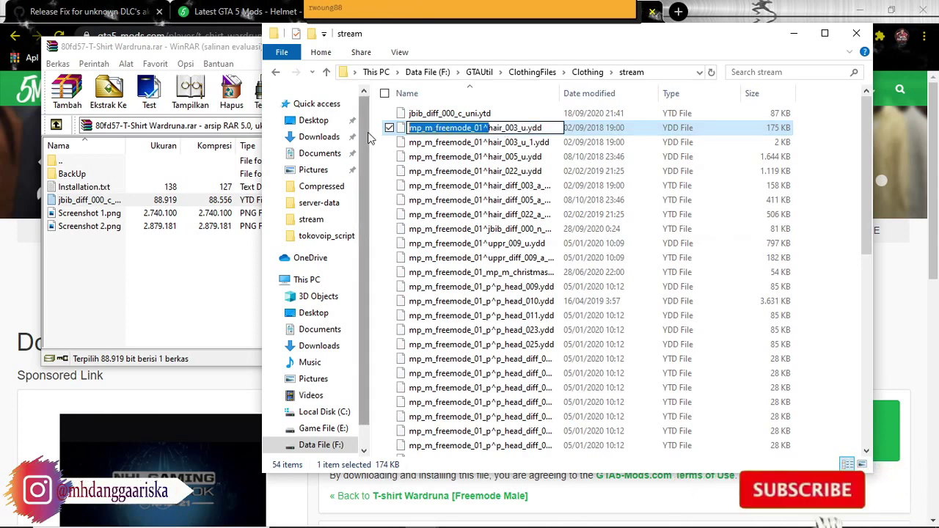
left_click(428, 113)
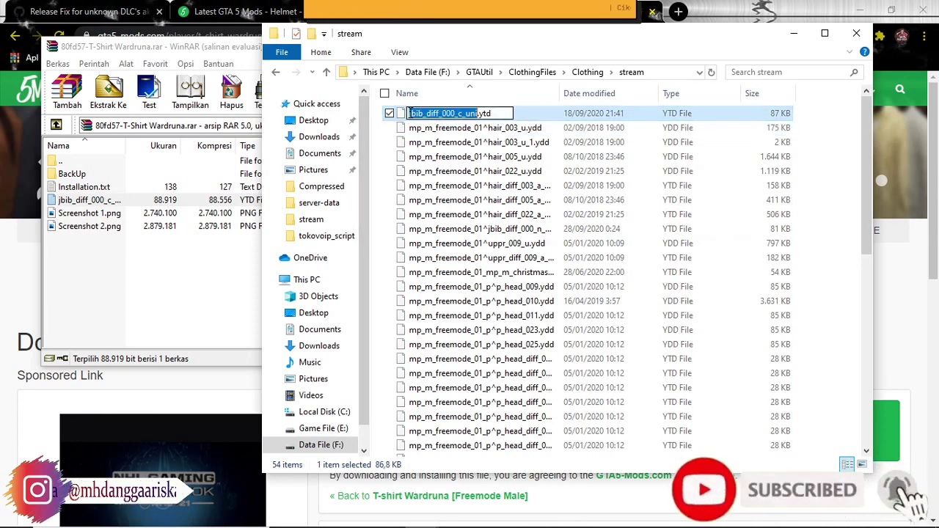
type("mp_m_freemode_01^")
key("Return")
key("Down")
key("Down")
key("Down")
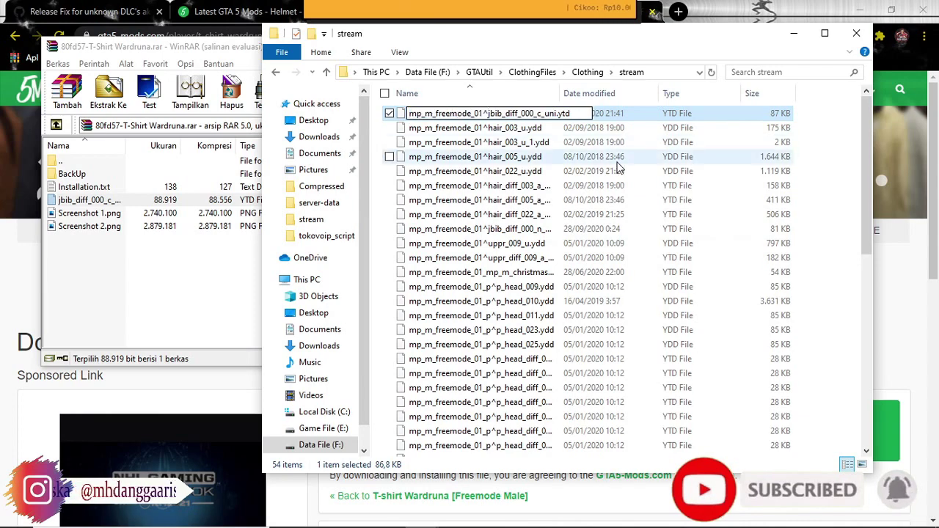
Close the Wardruna archive, the stream folder window and the mod's download page to return to the Player mods list.
left_click(222, 51)
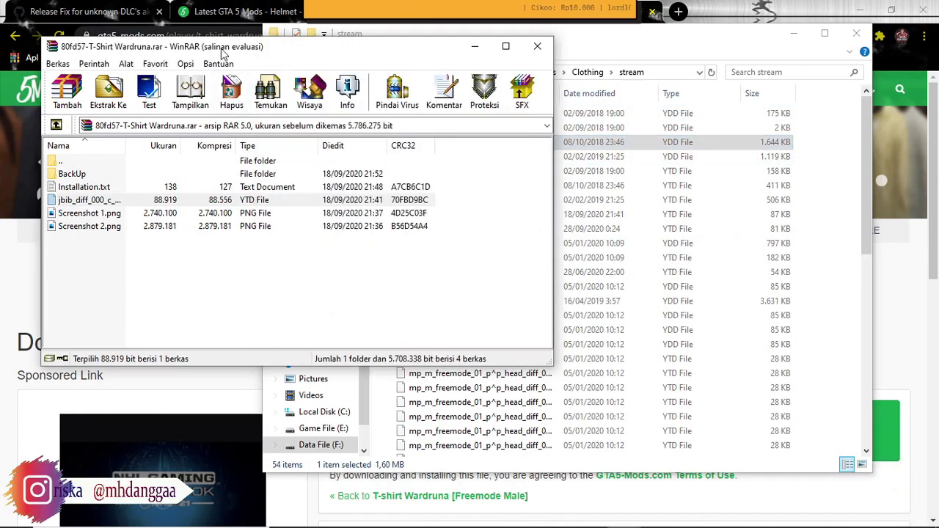
left_click(538, 46)
left_click(857, 33)
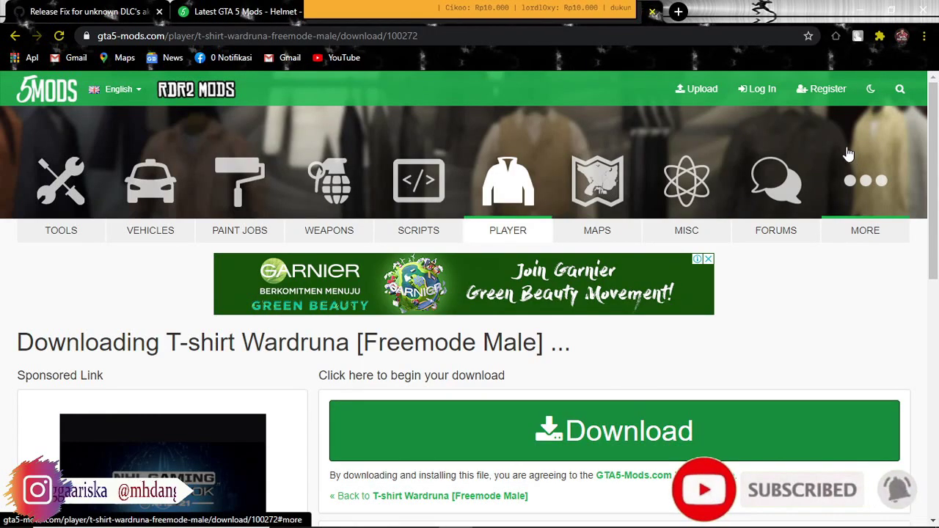
left_click(901, 92)
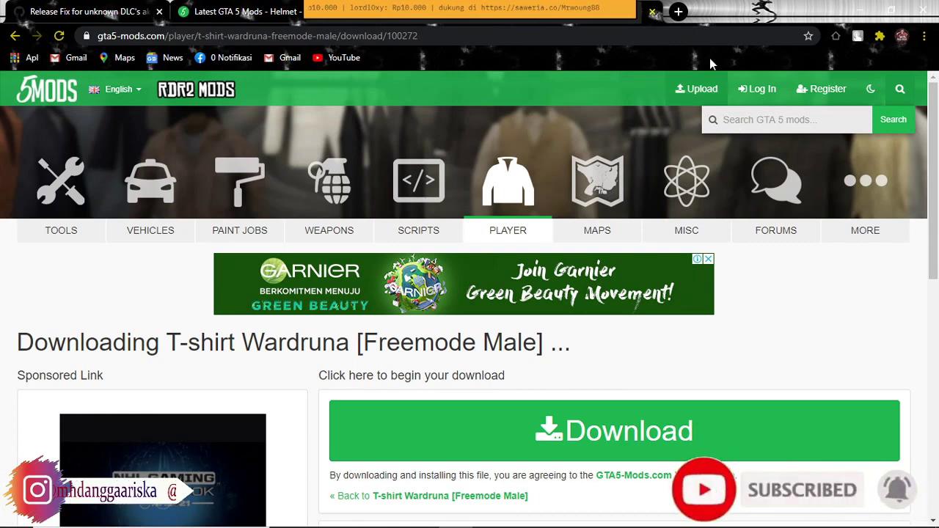
left_click(652, 11)
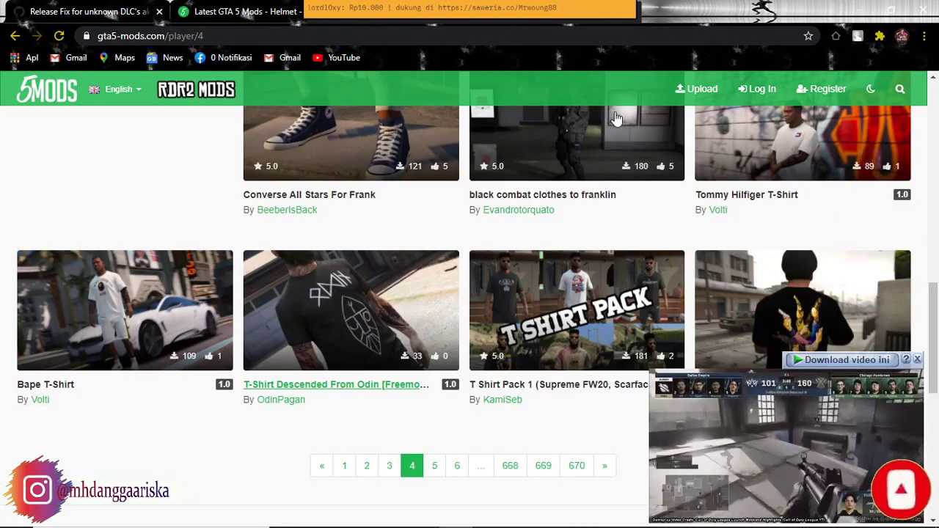
scroll(374, 184, "up", 2)
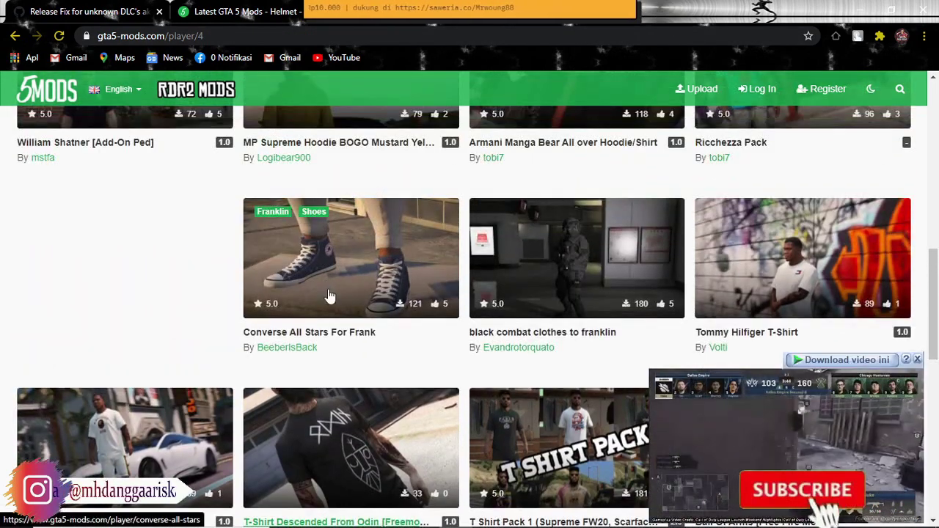
Open the Converse All Stars For Frank mod page in a new tab from the Player mods list.
right_click(312, 332)
left_click(335, 339)
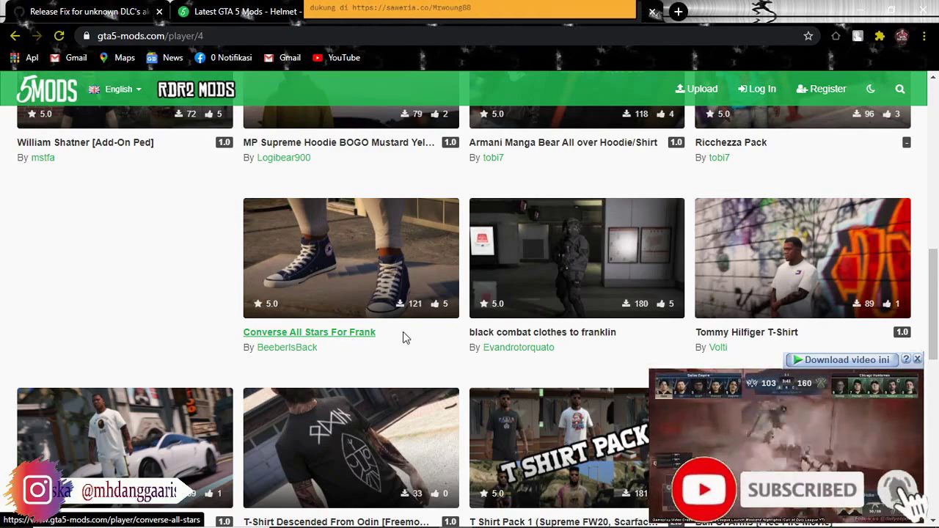
Browse the rest of page 4 and pages 5 and 6 of the Player mods list for more clothing mods.
scroll(441, 322, "down", 7)
scroll(454, 324, "up", 4)
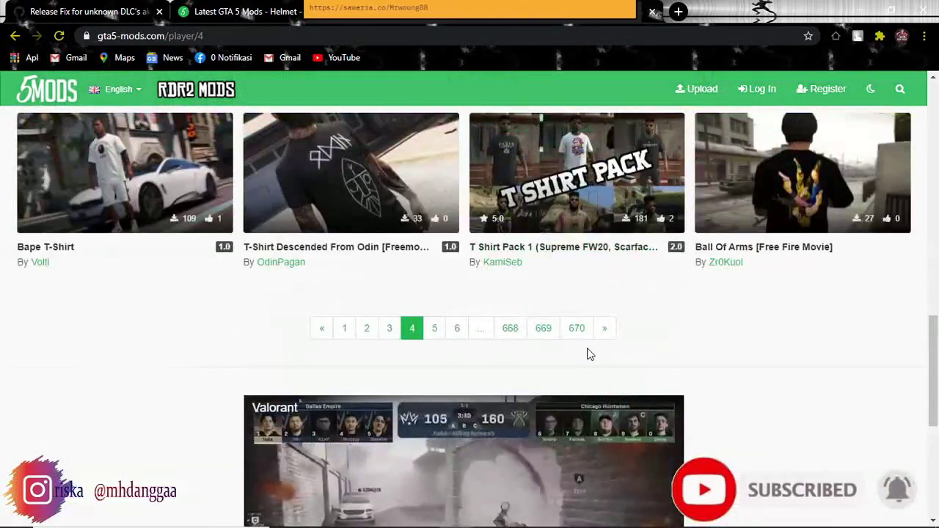
left_click(604, 337)
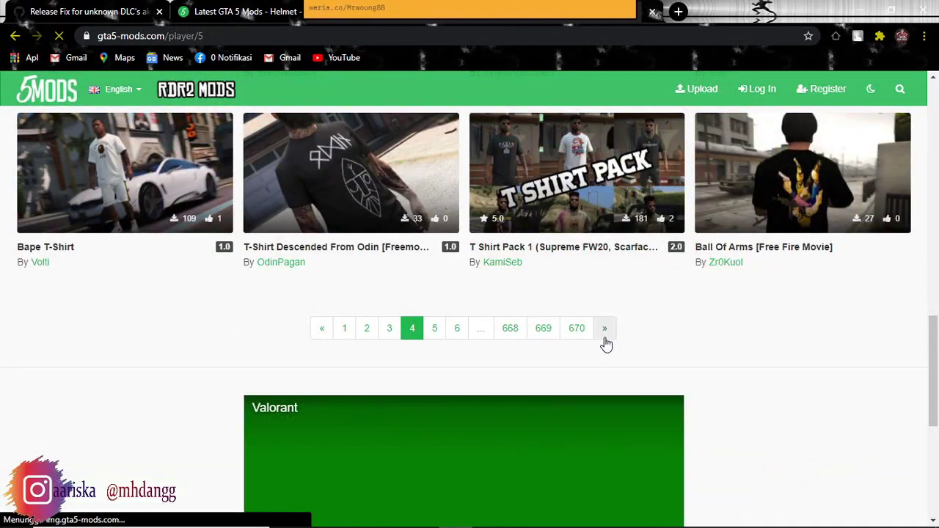
scroll(483, 301, "down", 5)
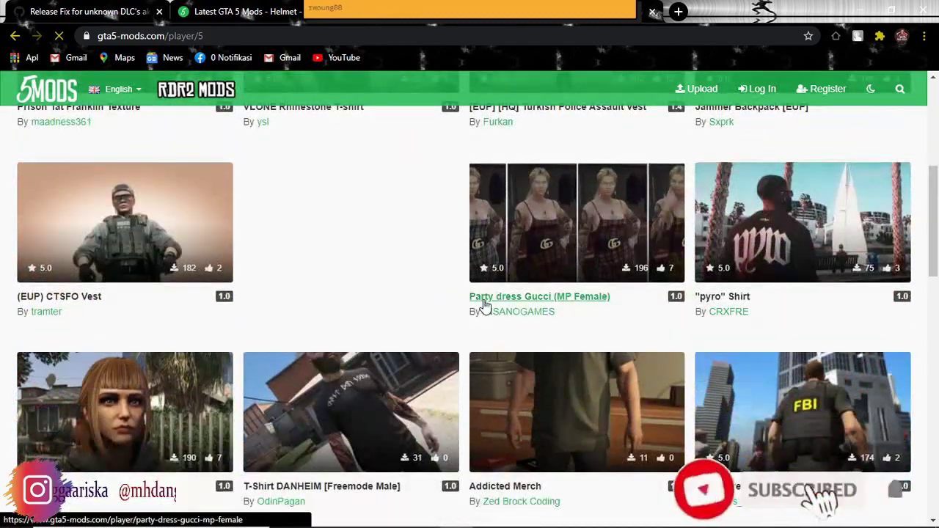
scroll(484, 305, "down", 5)
scroll(484, 307, "down", 2)
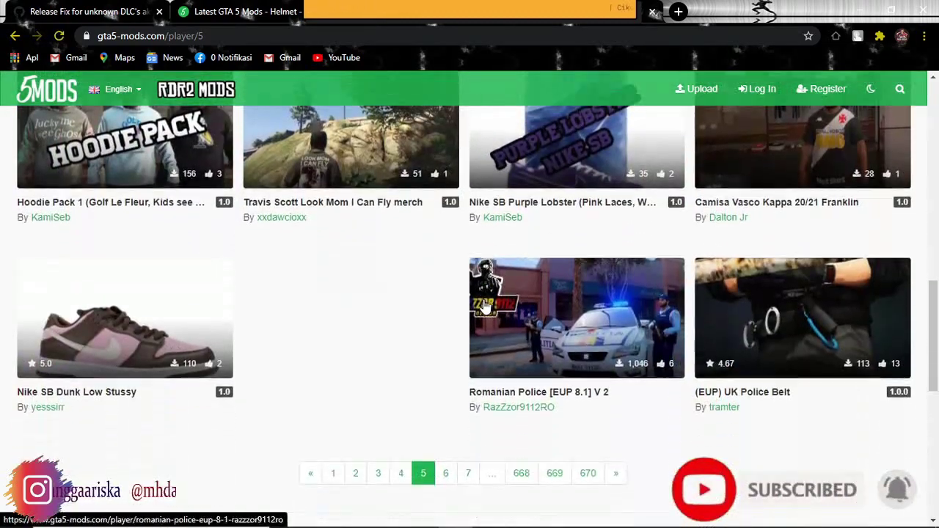
scroll(289, 320, "down", 3)
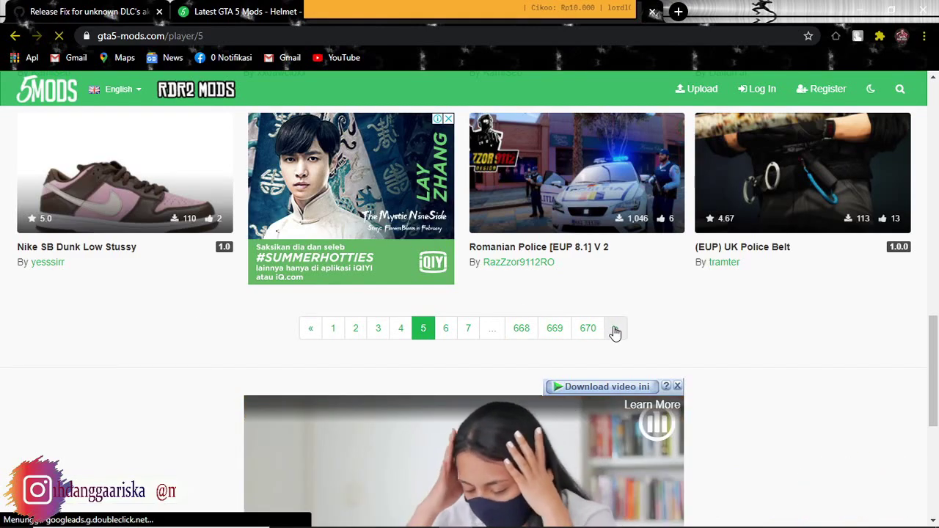
left_click(619, 332)
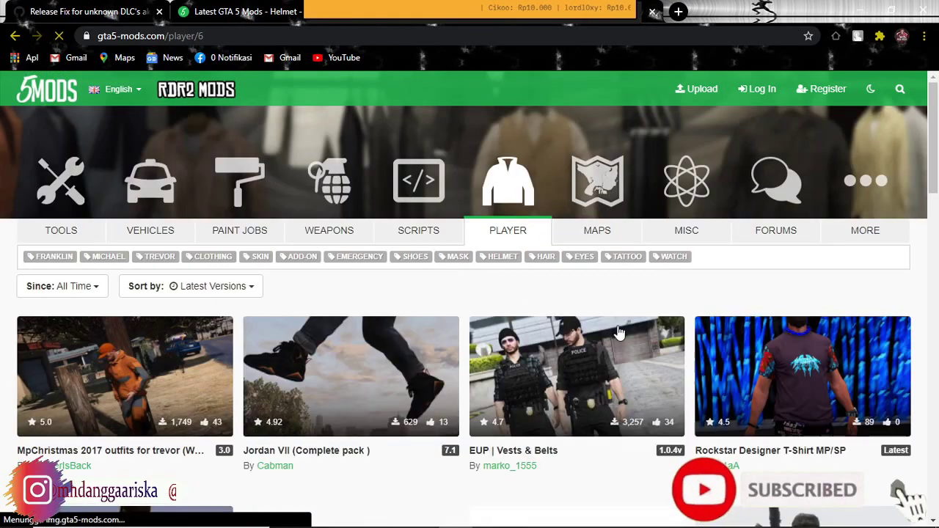
scroll(619, 331, "down", 4)
scroll(620, 331, "down", 3)
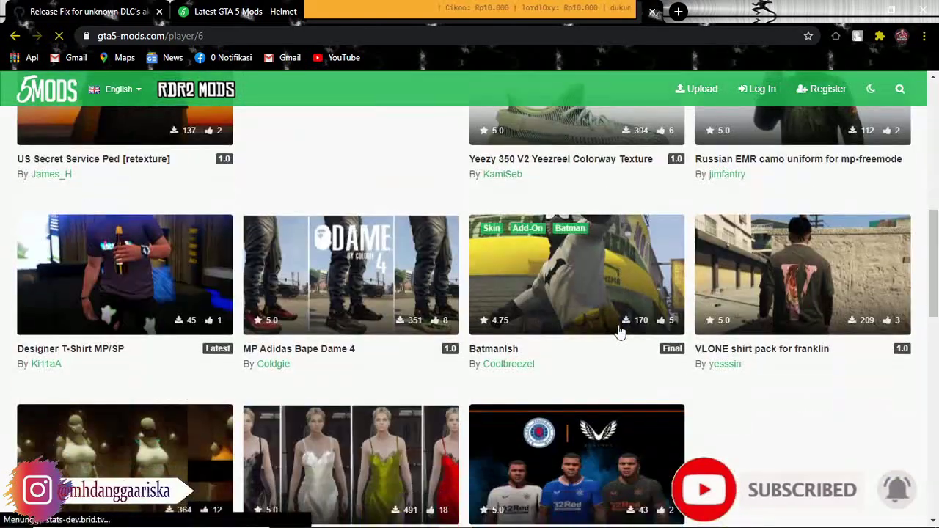
scroll(620, 331, "down", 5)
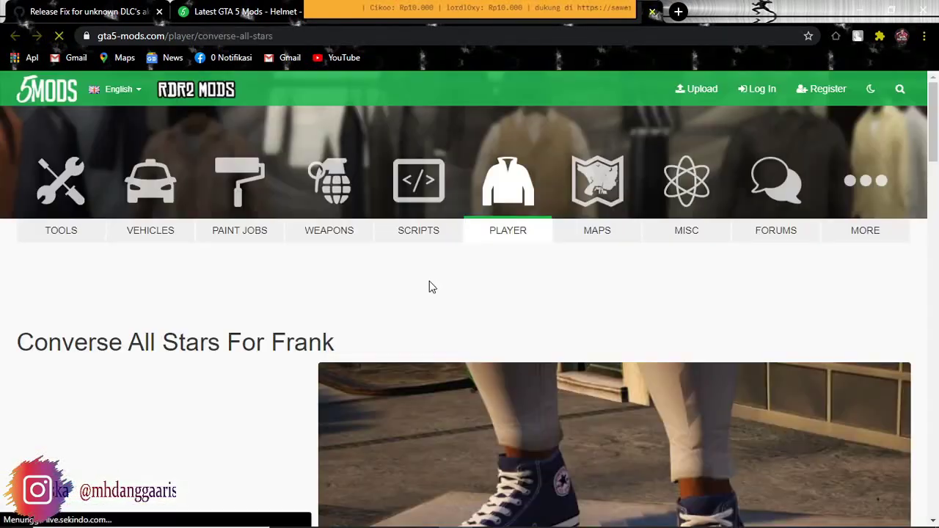
From the Converse All Stars page, open the Supreme Jordan 1s and Louis Vuitton X Supreme Yeezy mod pages in new tabs.
scroll(429, 286, "down", 10)
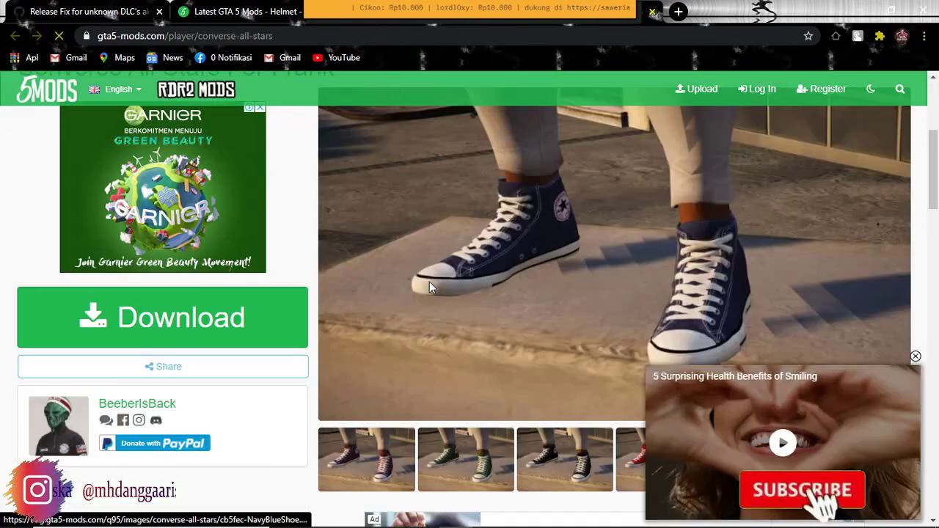
scroll(429, 286, "down", 5)
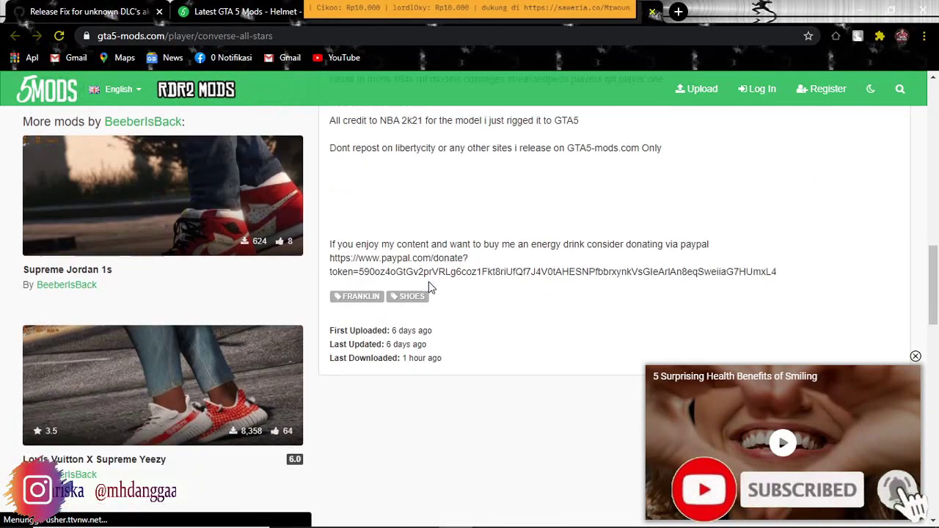
right_click(111, 184)
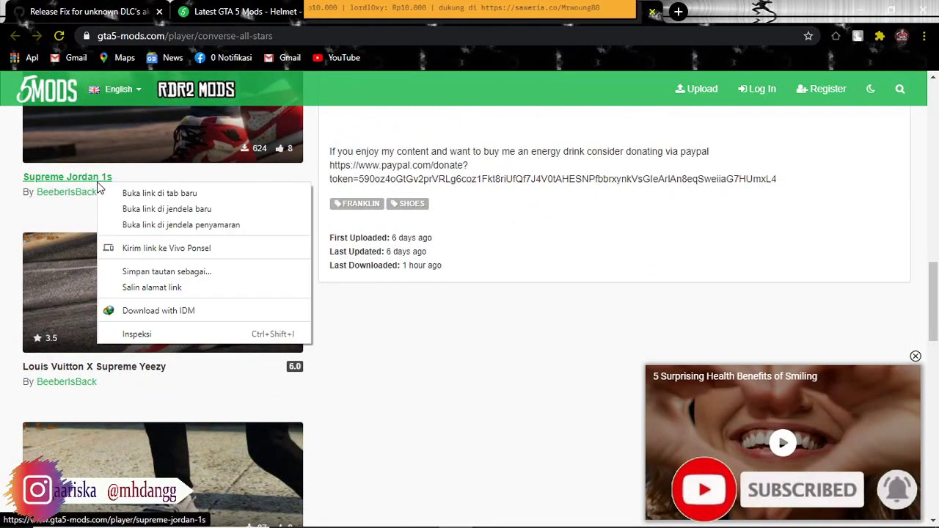
left_click(129, 194)
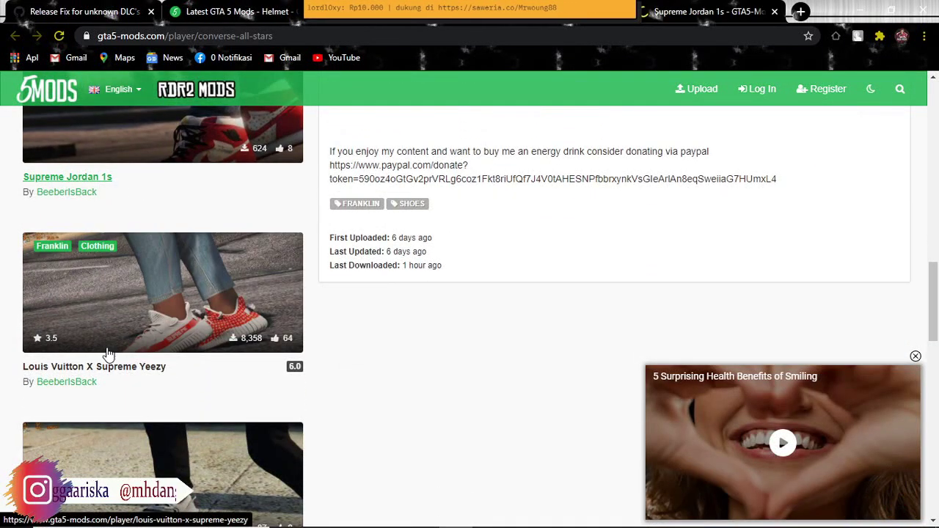
right_click(115, 370)
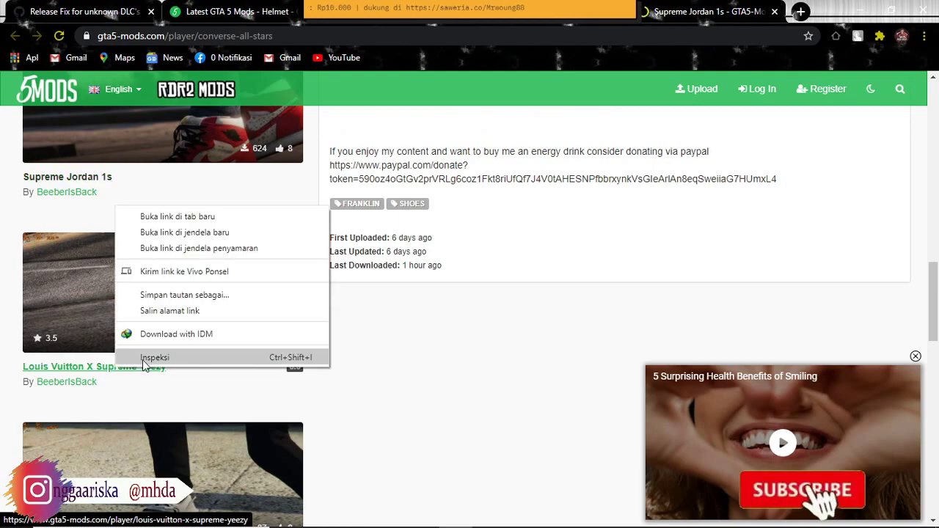
left_click(200, 217)
scroll(329, 335, "down", 5)
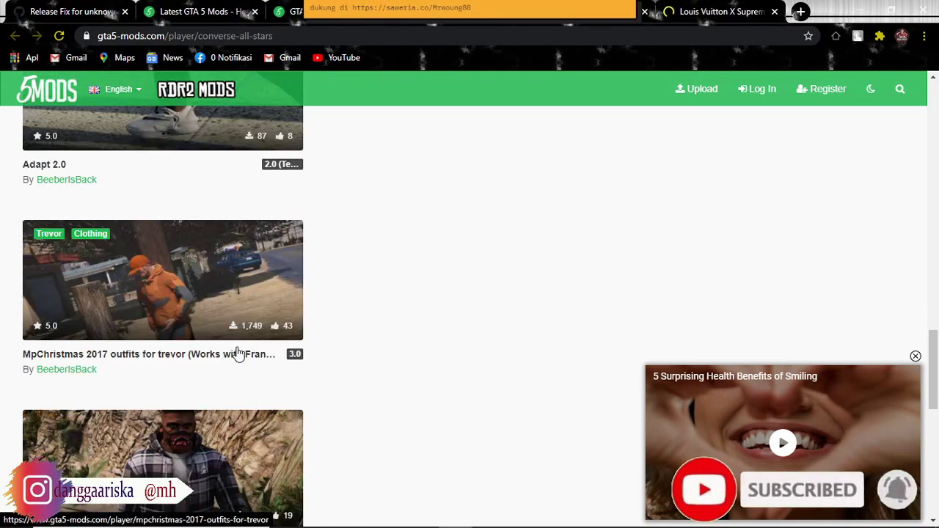
scroll(237, 354, "down", 1)
Go to the Supreme Jordan 1s page and open the same author's Custom Air Force Ones mod in a new tab.
key("ctrl+Tab")
scroll(451, 351, "down", 2)
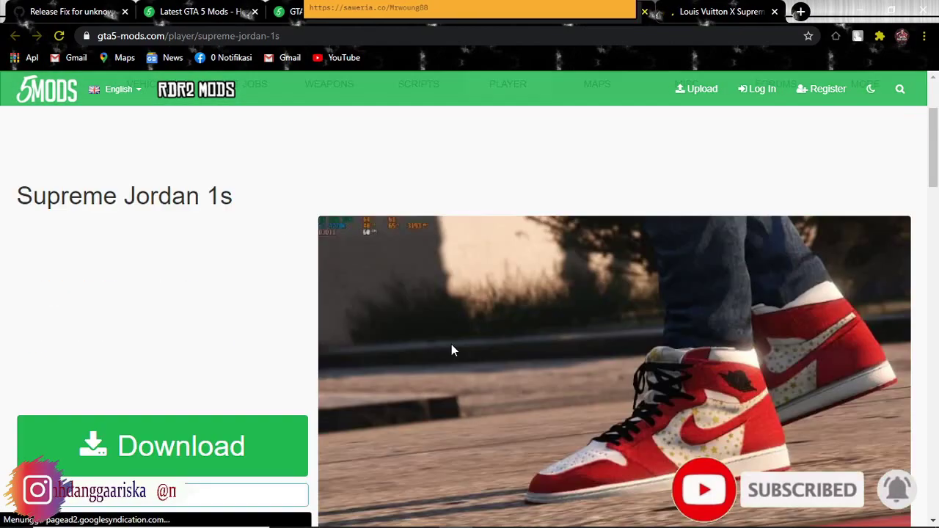
scroll(451, 351, "down", 9)
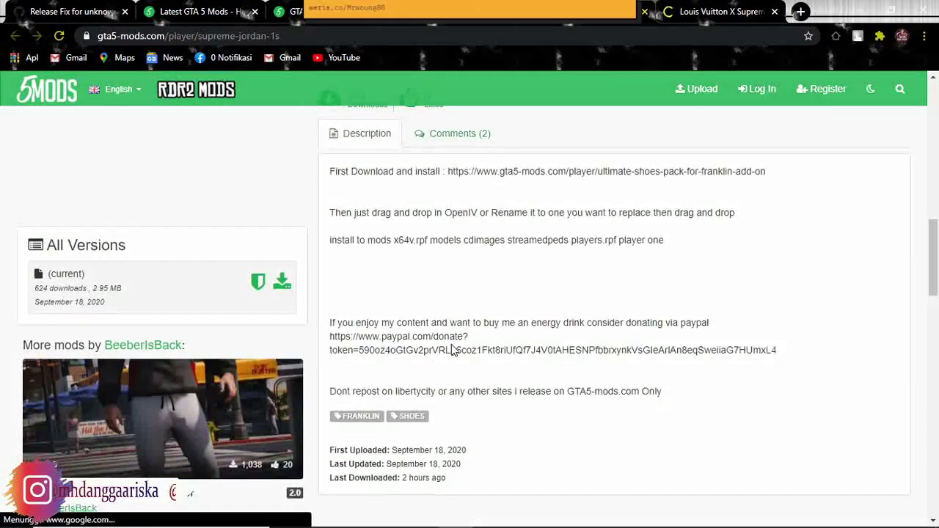
scroll(453, 350, "down", 7)
scroll(453, 351, "down", 4)
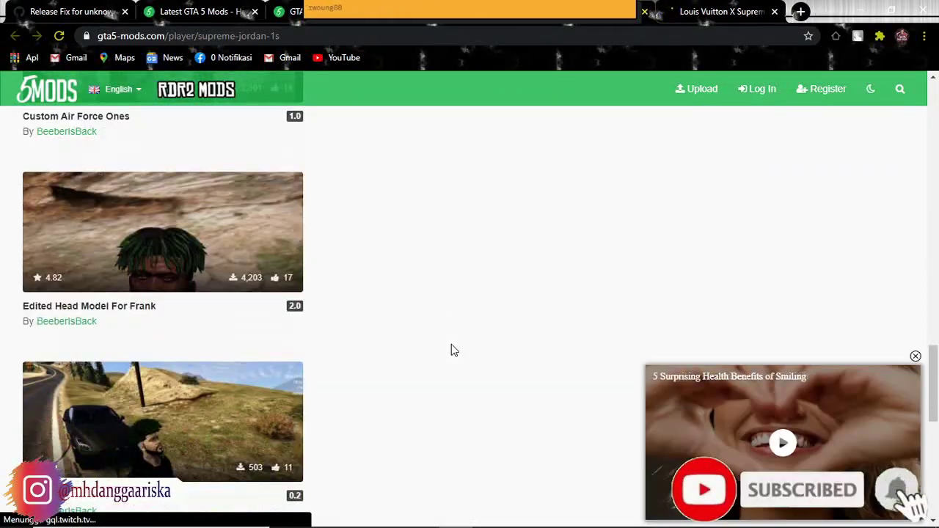
scroll(310, 291, "up", 2)
right_click(110, 263)
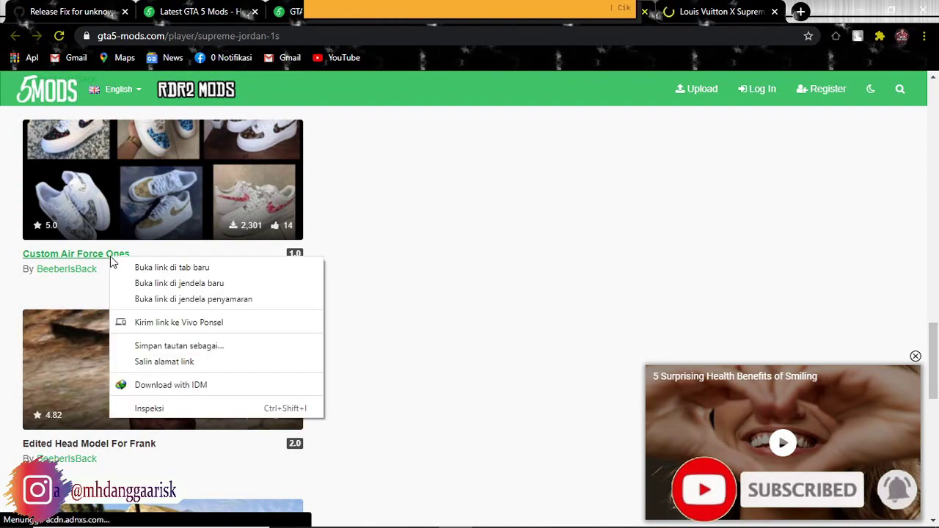
left_click(168, 268)
Download the Custom Air Force Ones mod as 5b489c-Air Force One Customs.rar and open the archive in WinRAR.
scroll(455, 274, "down", 3)
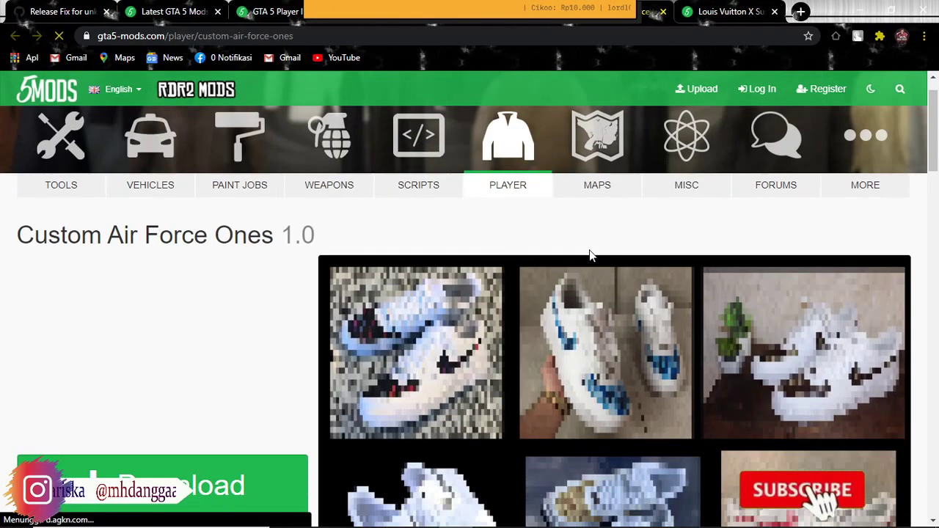
scroll(590, 250, "down", 3)
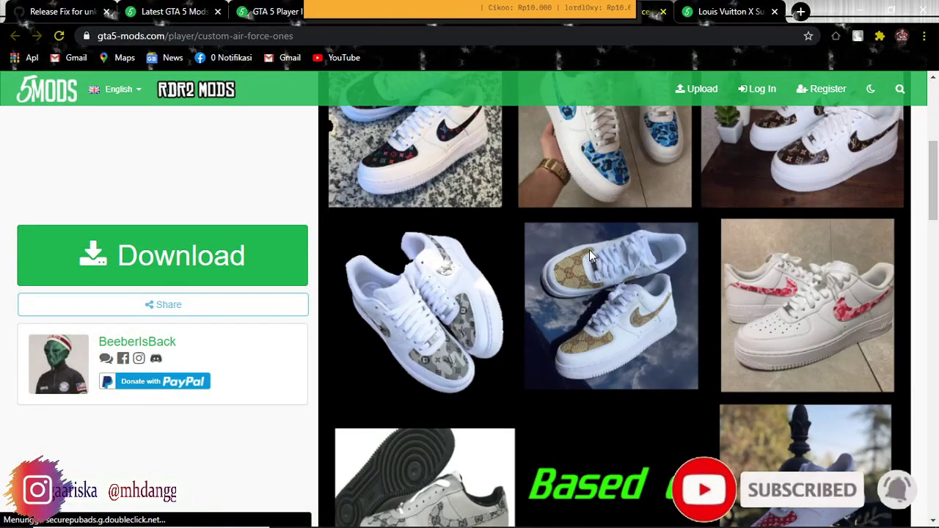
scroll(589, 249, "down", 2)
scroll(439, 272, "up", 3)
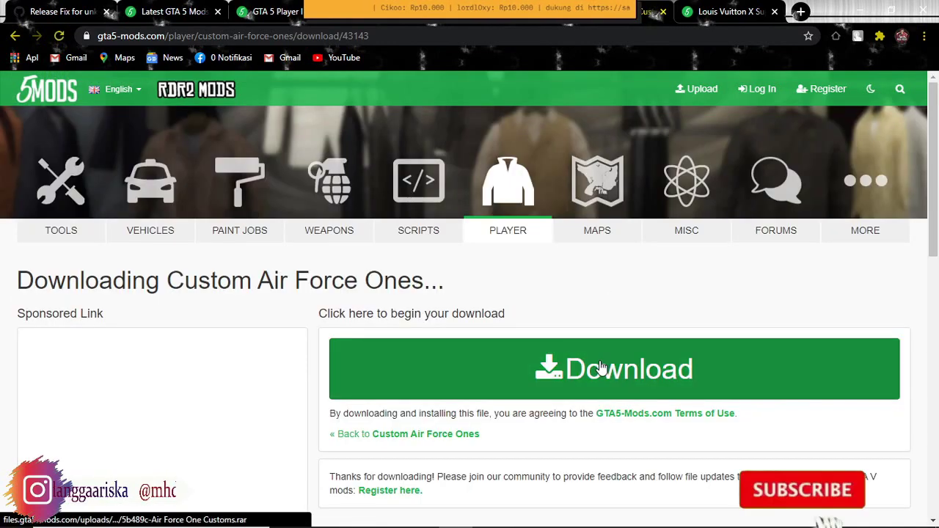
left_click(600, 366)
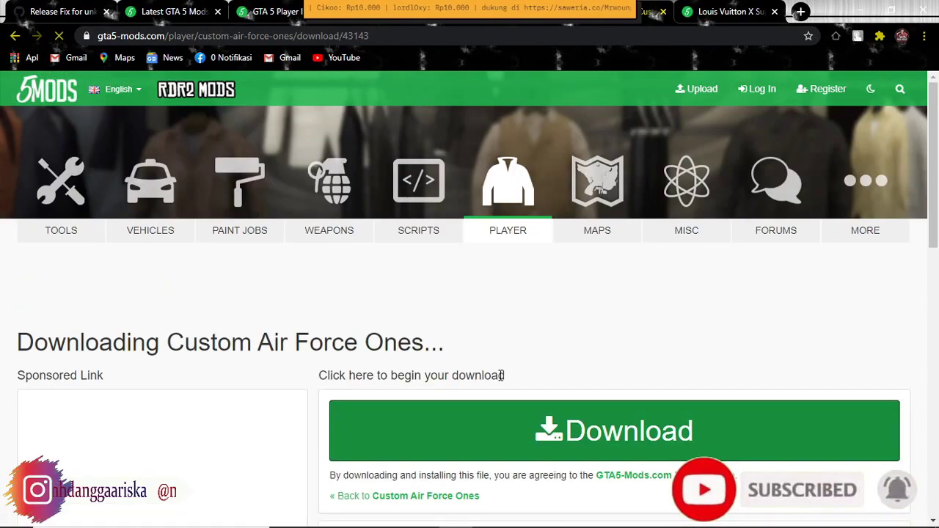
left_click(447, 331)
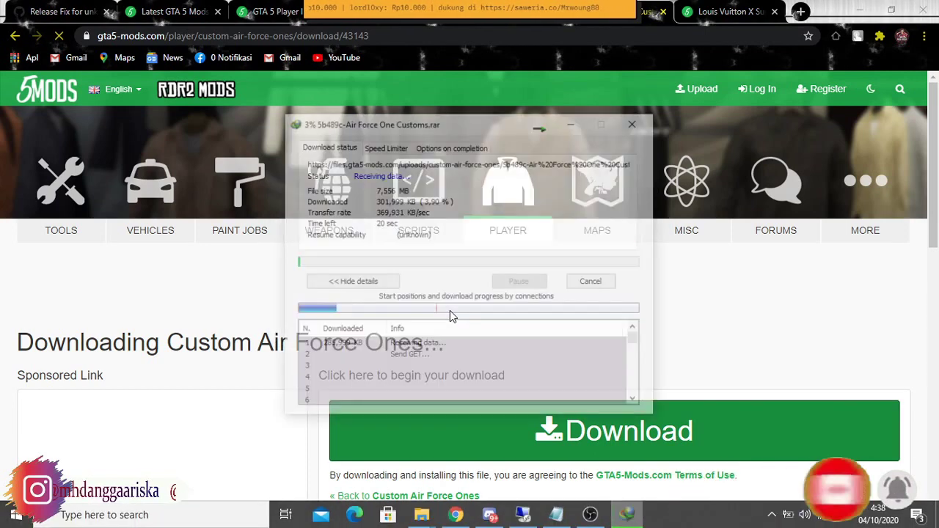
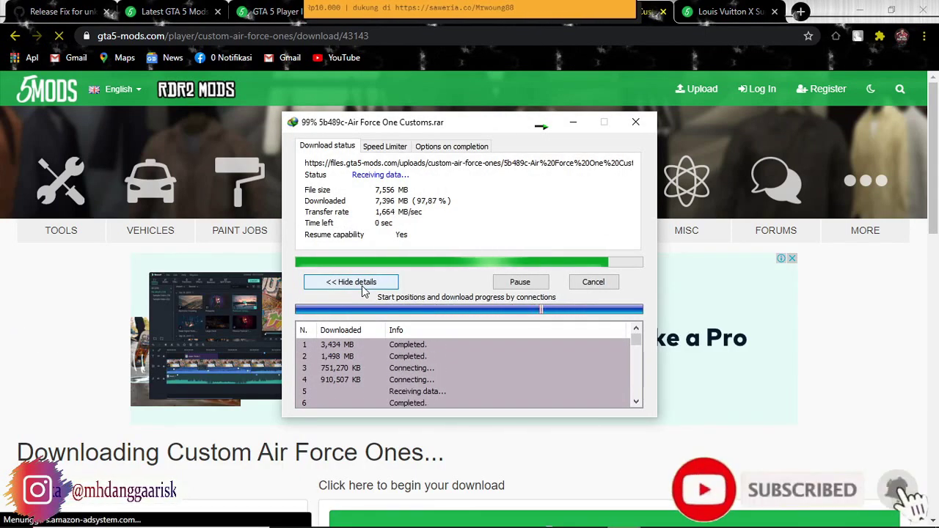
left_click(353, 313)
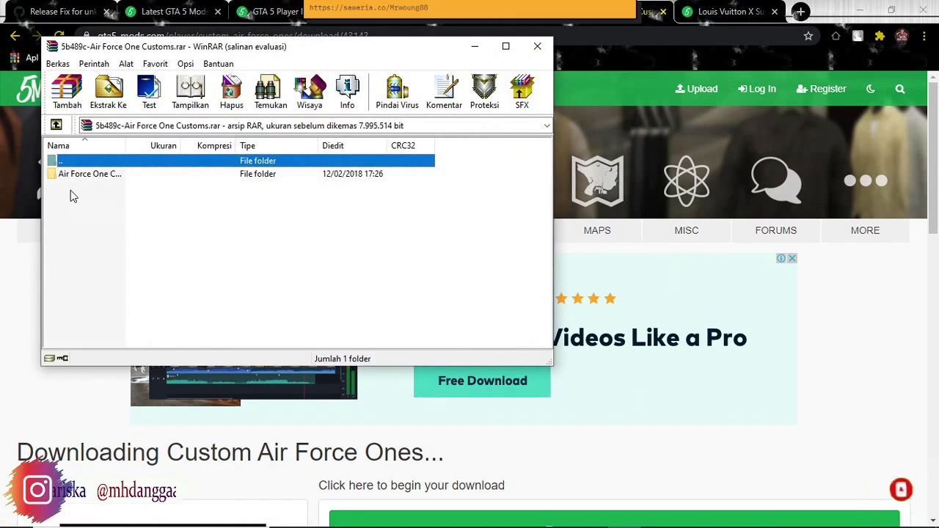
Copy feet_014_u.ydd and all the feet_diff_014 texture files from the archive's Air Force Ones Franklin folder into the Clothing stream folder.
left_click(74, 179)
left_click(388, 212)
double_click(84, 174)
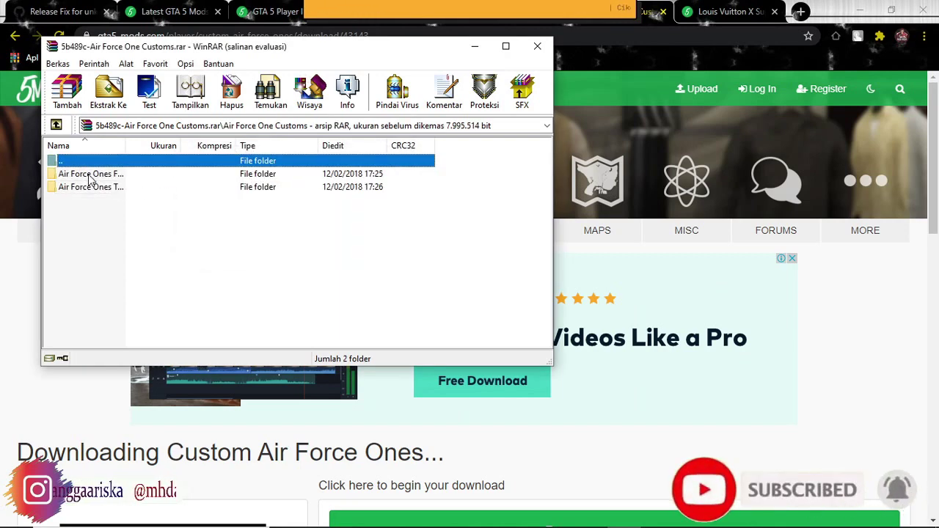
double_click(88, 175)
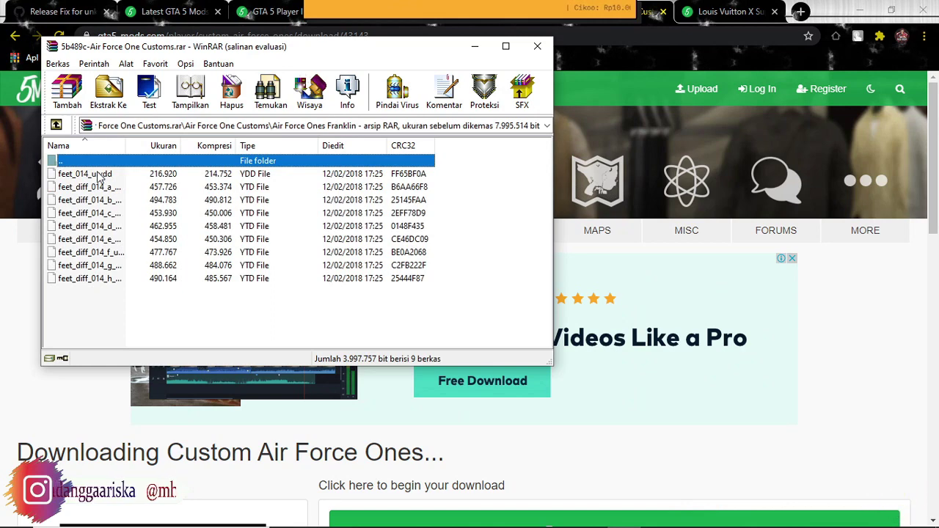
left_click(123, 280)
left_click_drag(107, 283, 103, 184)
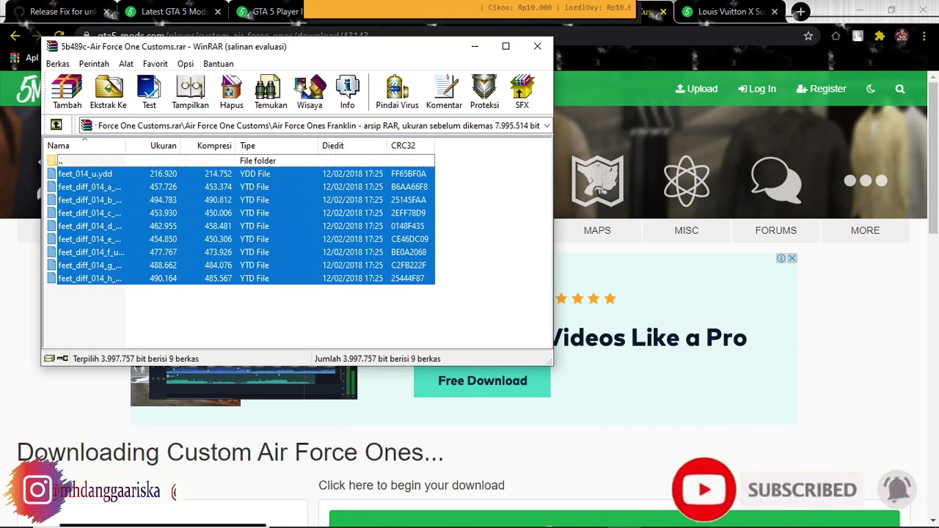
left_click(422, 515)
left_click(371, 444)
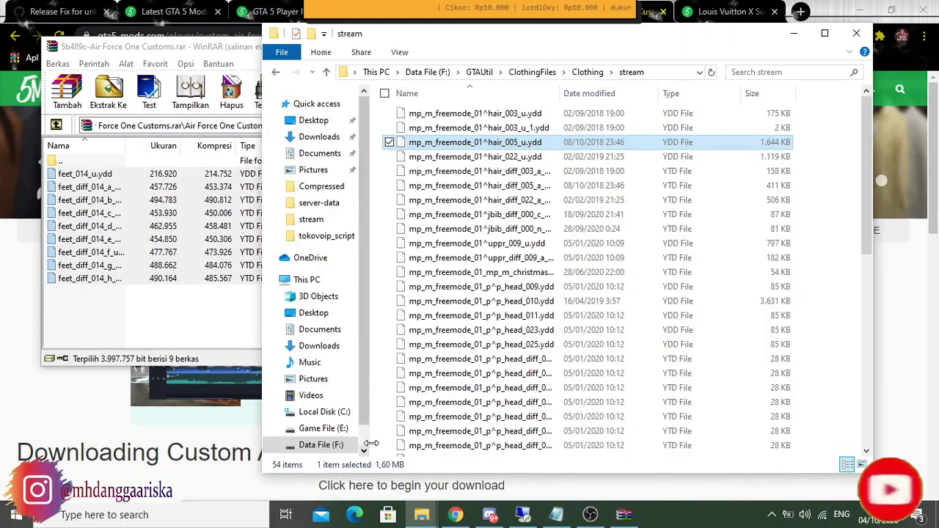
left_click_drag(89, 213, 94, 211)
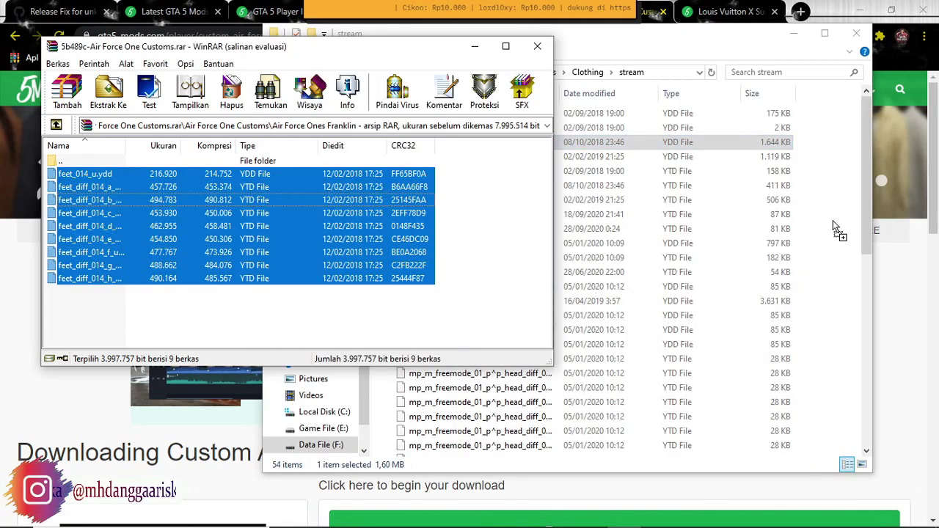
left_click_drag(833, 228, 833, 227)
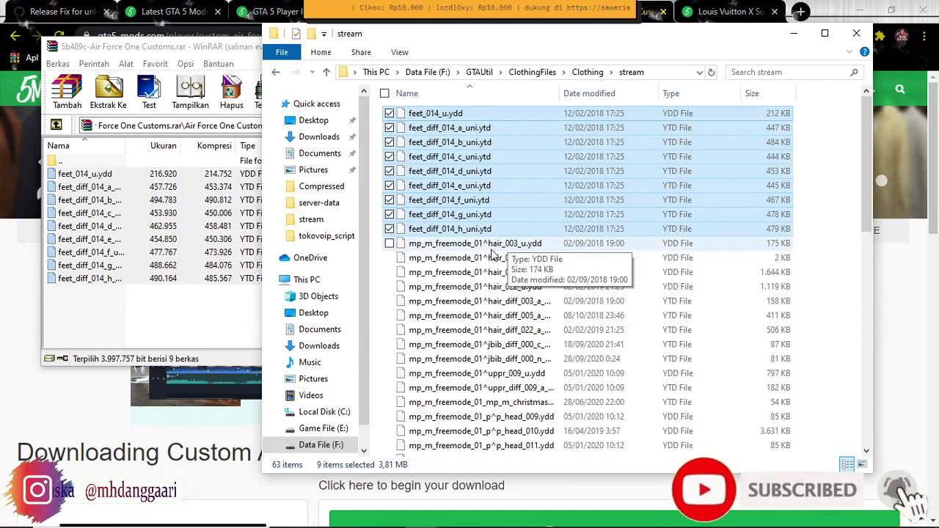
Copy the mp_m_freemode_01^ prefix from the hair_003_u.ydd file name and add it to the front of feet_014_u.ydd.
left_click(485, 249)
left_click(478, 246)
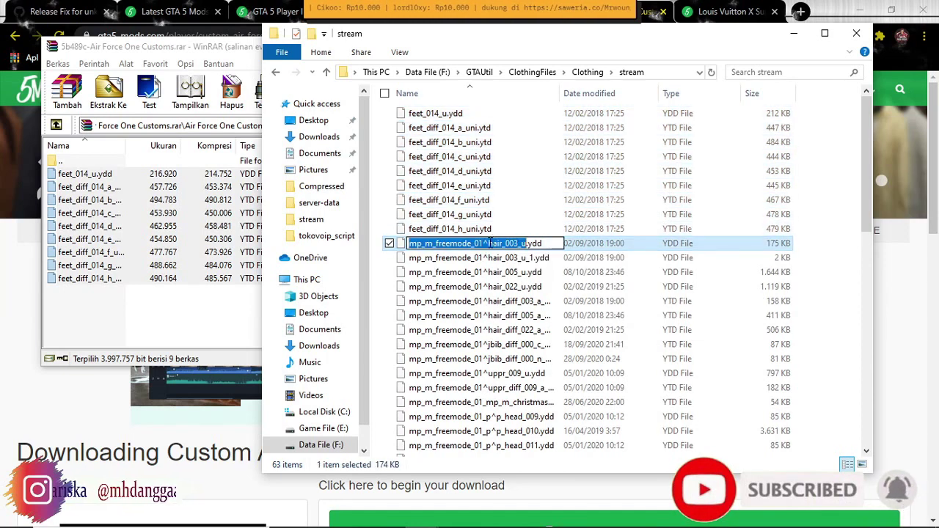
left_click_drag(434, 251, 405, 260)
key("ctrl+c")
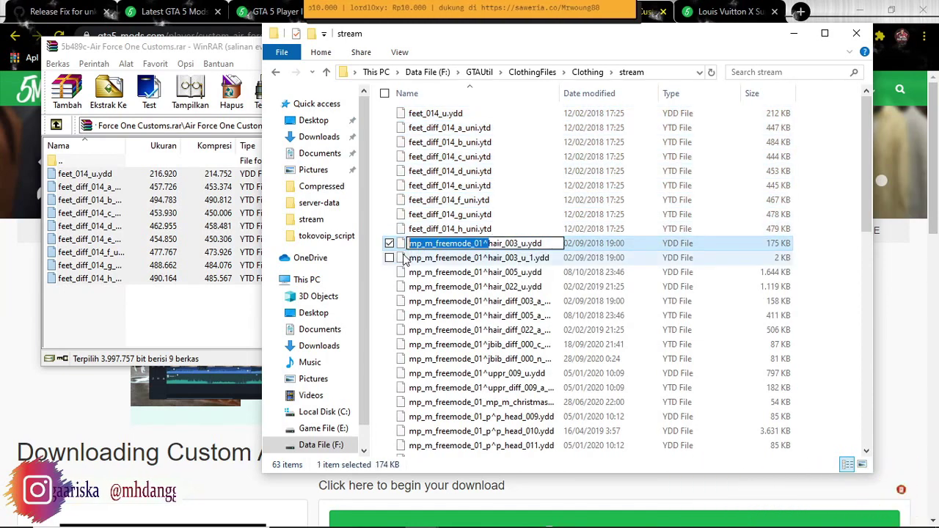
left_click(431, 115)
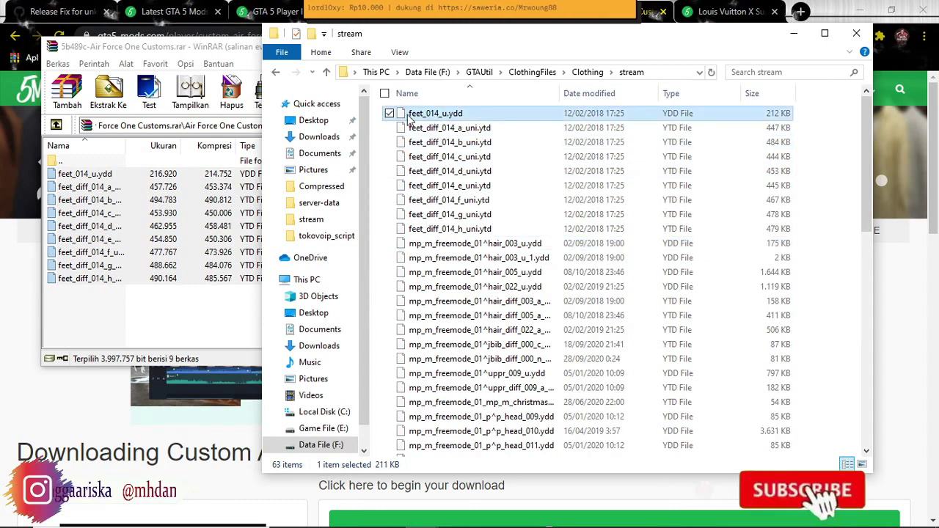
left_click(412, 117)
key("ctrl+v")
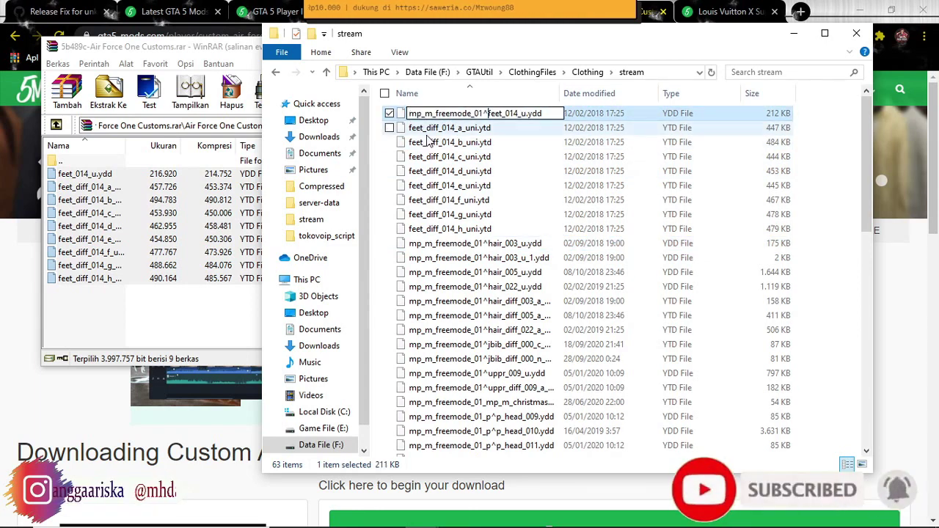
key("Return")
Add the mp_m_freemode_01^ prefix to the names of feet_diff_014_h_uni.ytd and feet_diff_014_g_uni.ytd.
left_click(413, 127)
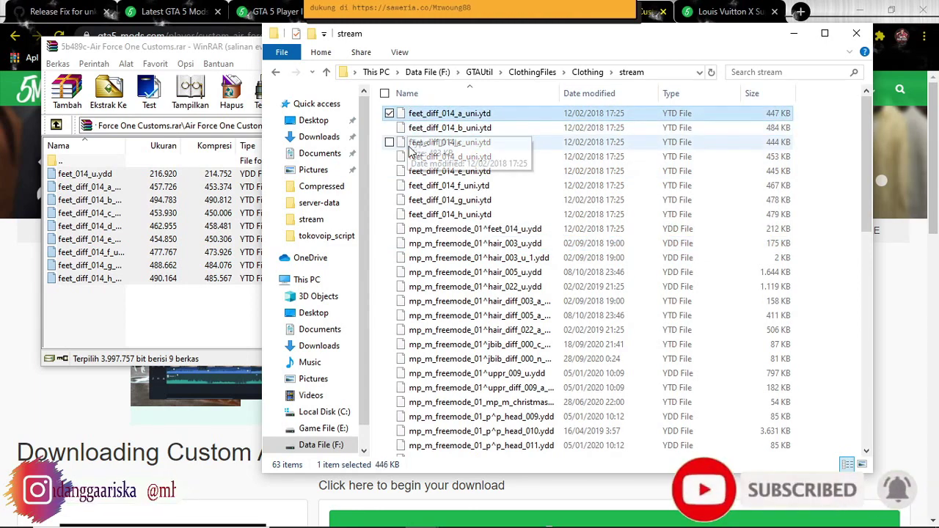
left_click(414, 214)
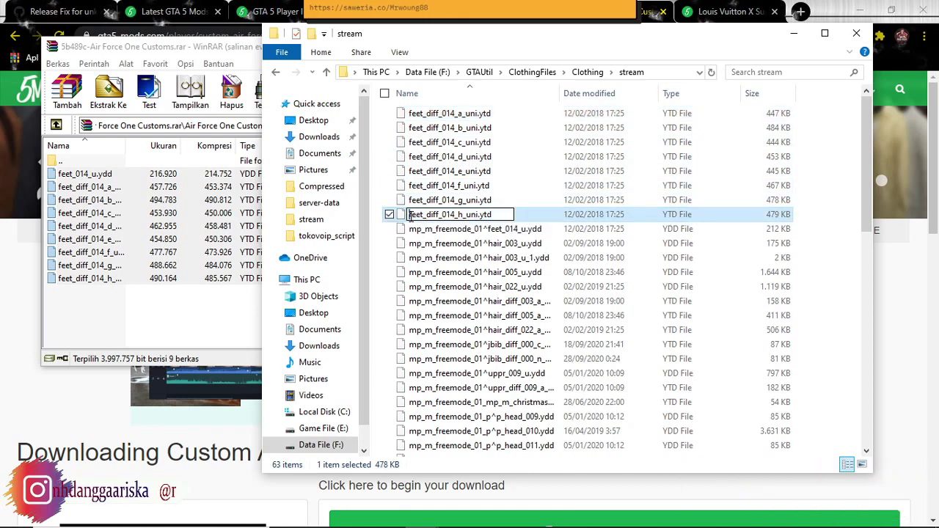
key("ctrl+v")
left_click(417, 201)
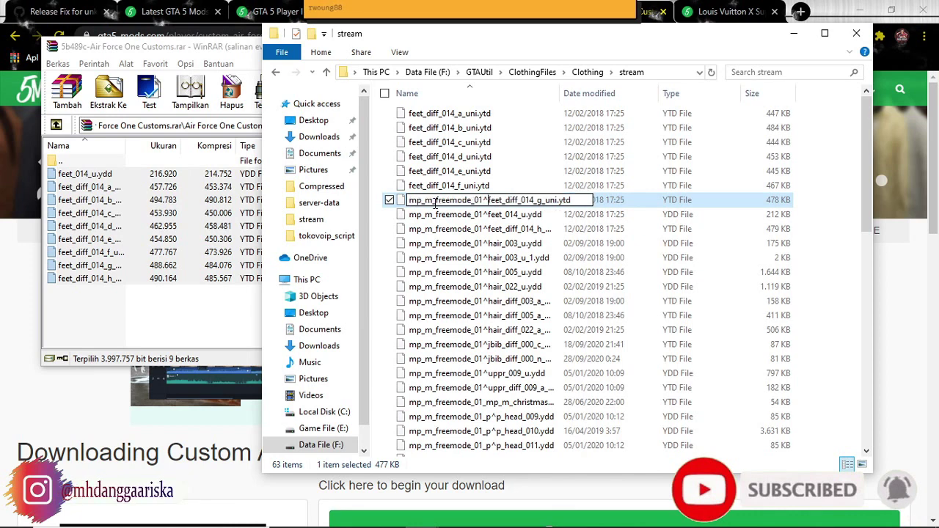
key("Return")
Add the mp_m_freemode_01^ prefix to the names of feet_diff_014_f_uni.ytd and feet_diff_014_e_uni.ytd.
left_click(412, 188)
left_click(411, 188)
key("Home")
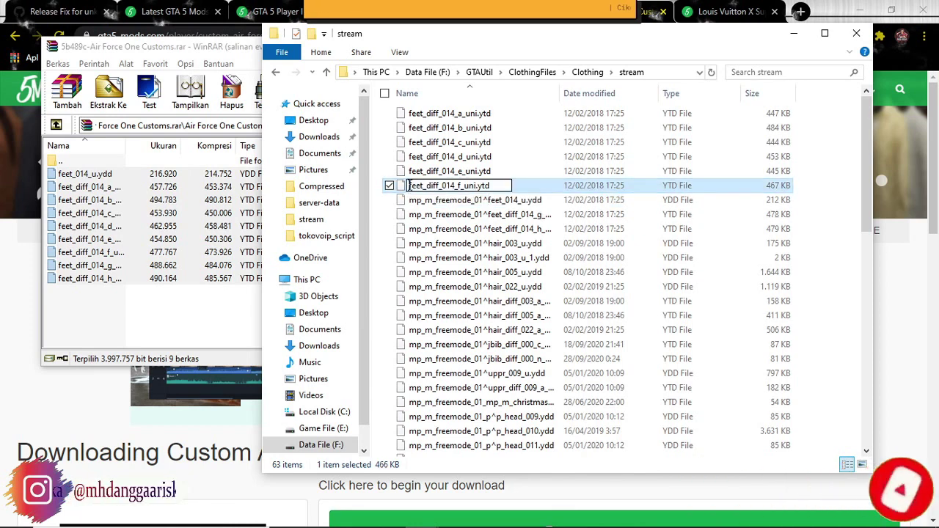
key("Return")
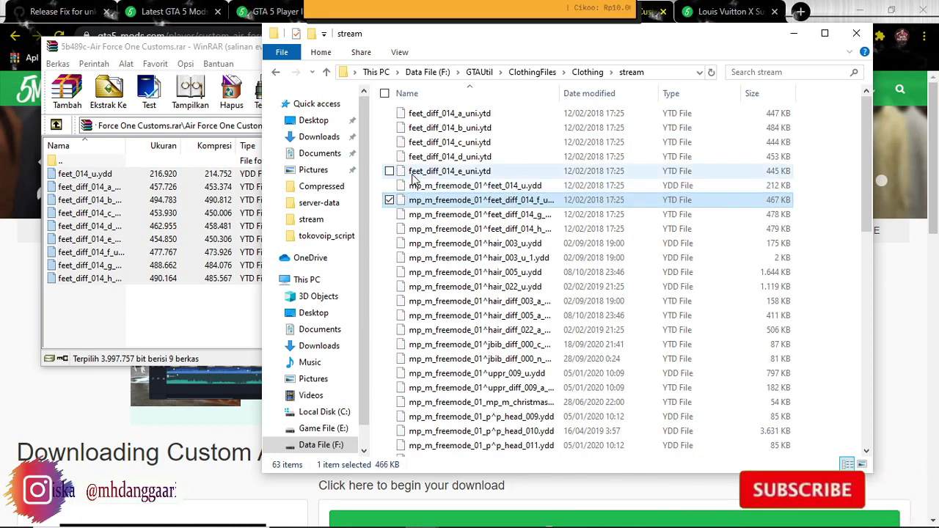
left_click(412, 173)
left_click(411, 173)
key("Home")
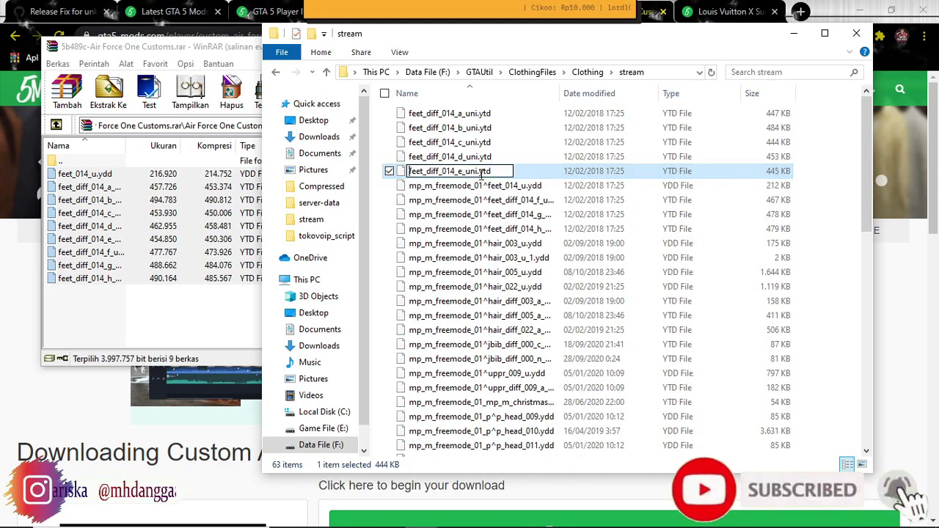
key("Return")
Add the mp_m_freemode_01^ prefix to the names of feet_diff_014_d_uni.ytd and feet_diff_014_c_uni.ytd.
left_click(430, 159)
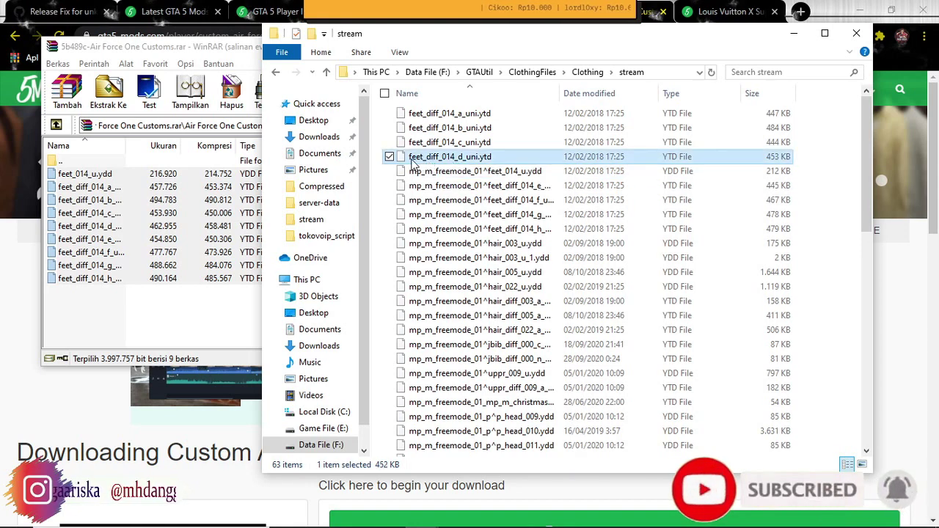
key("ctrl+v")
key("Return")
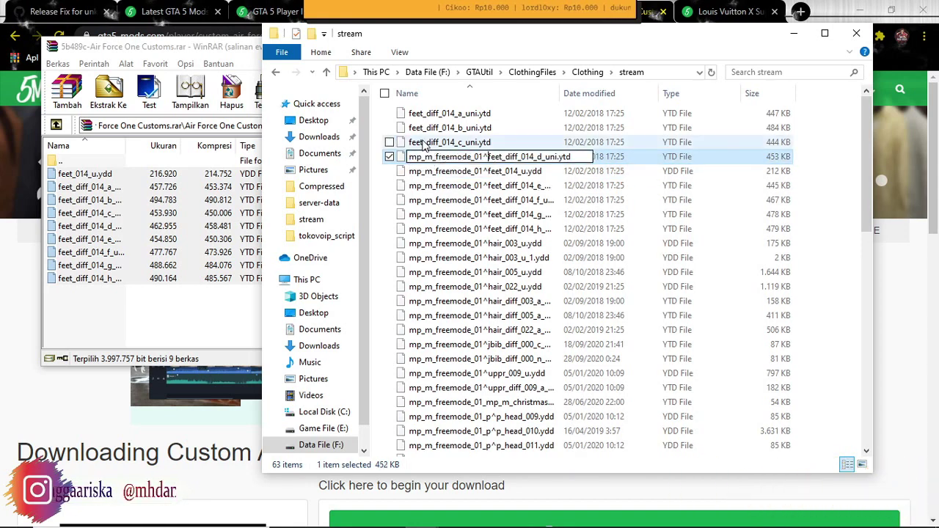
left_click(422, 145)
left_click(412, 144)
key("Home")
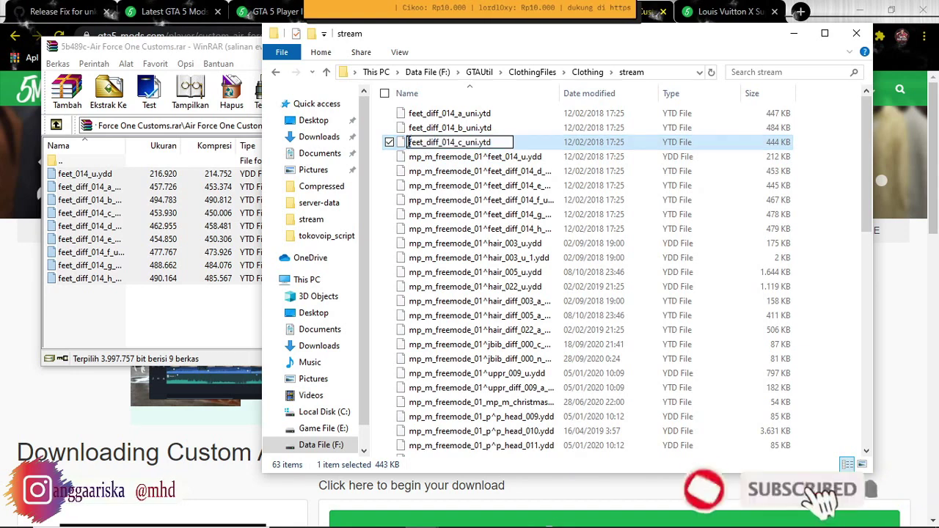
key("Return")
Add the mp_m_freemode_01^ prefix to the names of feet_diff_014_b_uni.ytd and feet_diff_014_a_uni.ytd.
left_click(435, 130)
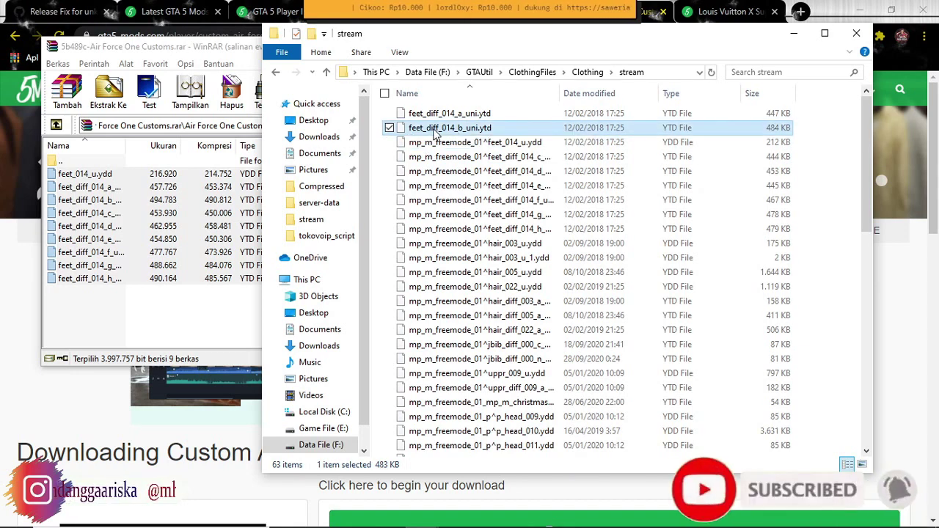
left_click(428, 130)
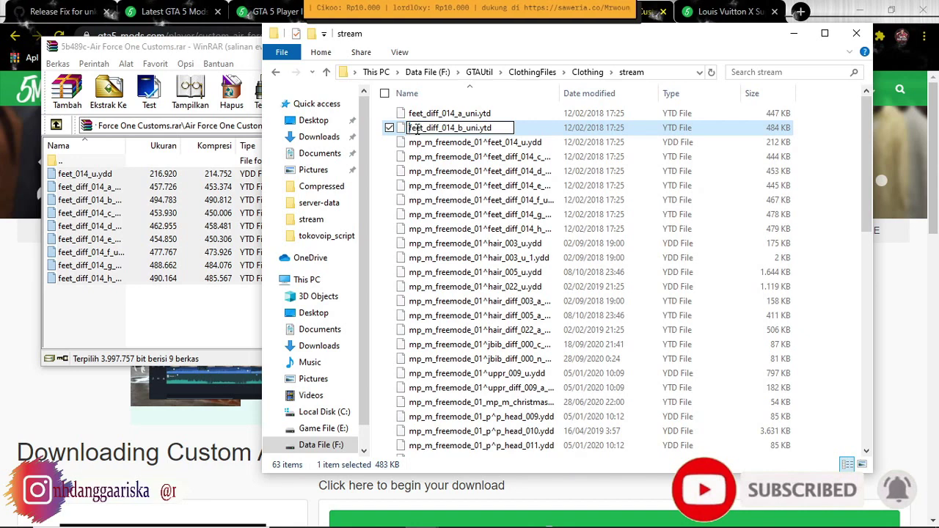
type("mp_m_freemode_01^")
left_click(422, 116)
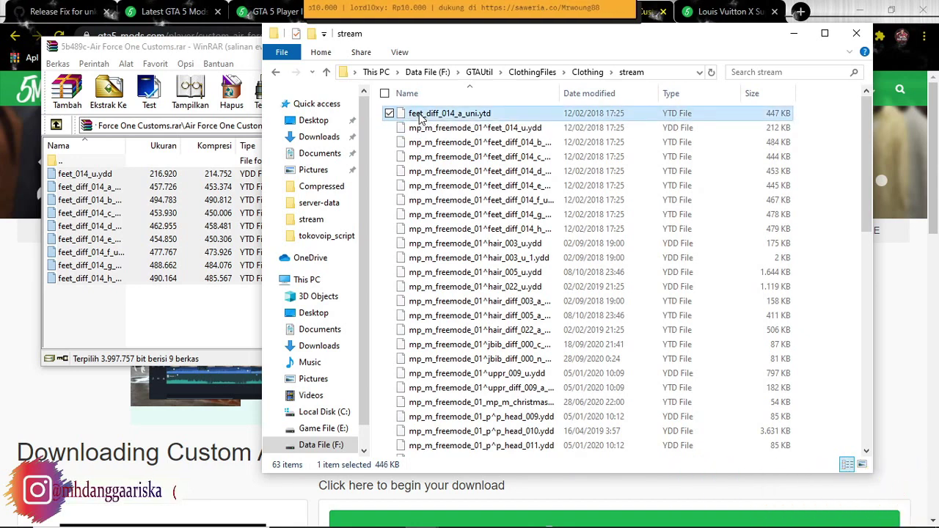
key("F2")
key("Home")
type("mp_m_freemode_01^")
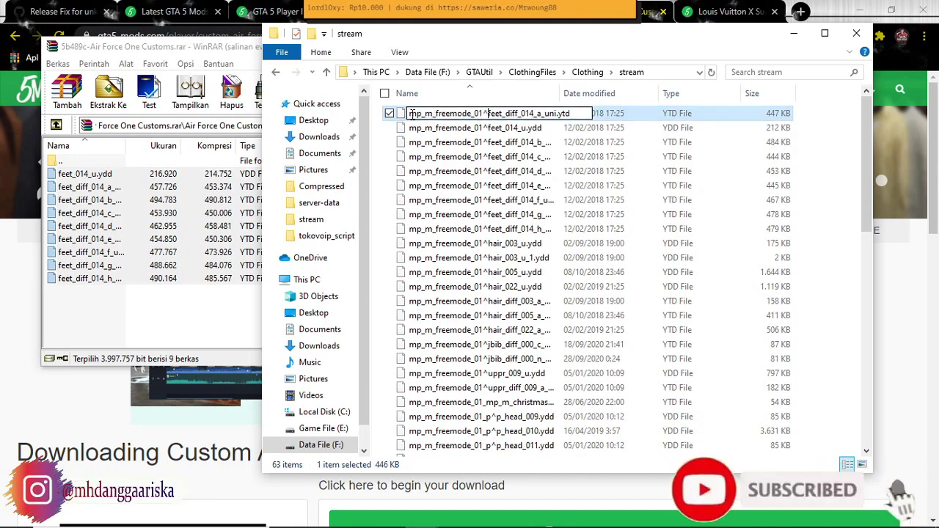
left_click(542, 171)
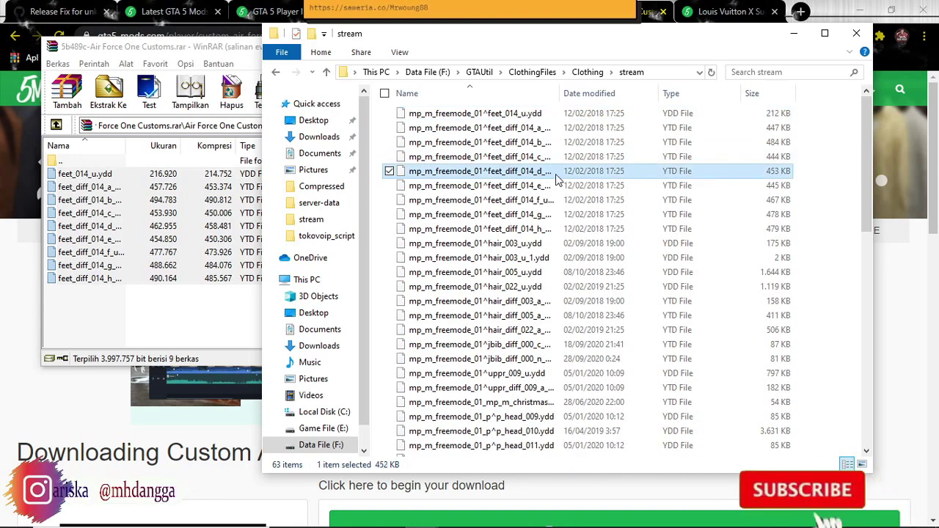
Close the Air Force One Customs archive and its download page, leaving the Louis Vuitton X Supreme Yeezy page in view.
key("alt+Tab")
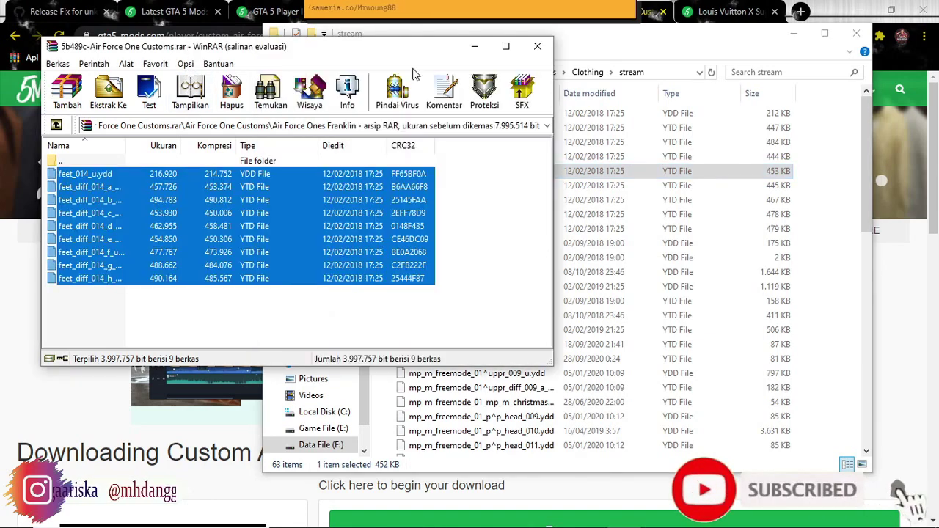
left_click(537, 48)
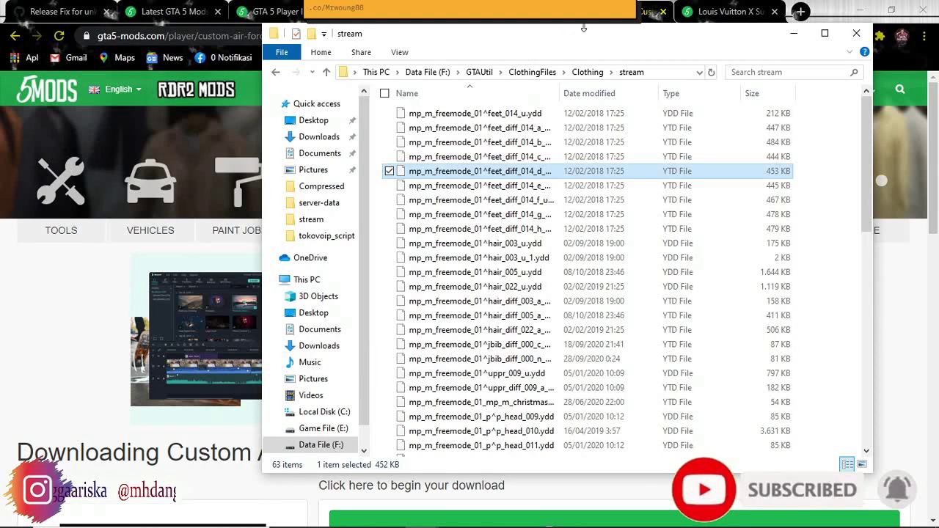
left_click(665, 14)
left_click(664, 14)
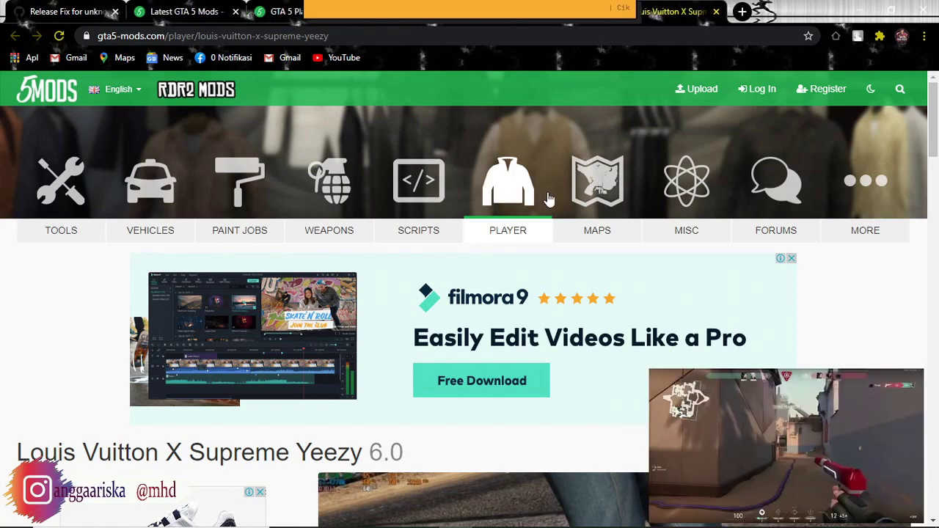
Download the Louis Vuitton X Supreme Yeezy mod as 036cb0-LV Yeezys v7.rar and open the archive's LV Yeezys v7 folder in WinRAR.
scroll(549, 198, "down", 5)
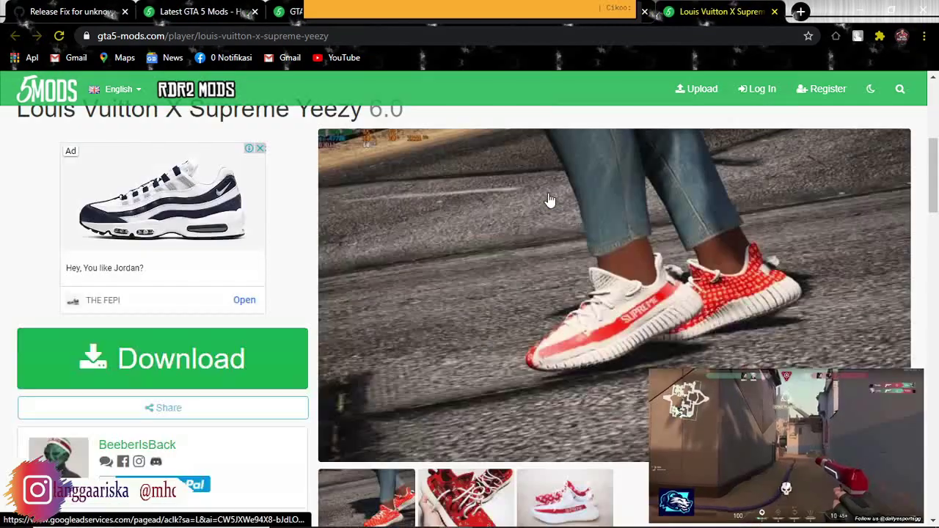
left_click(227, 360)
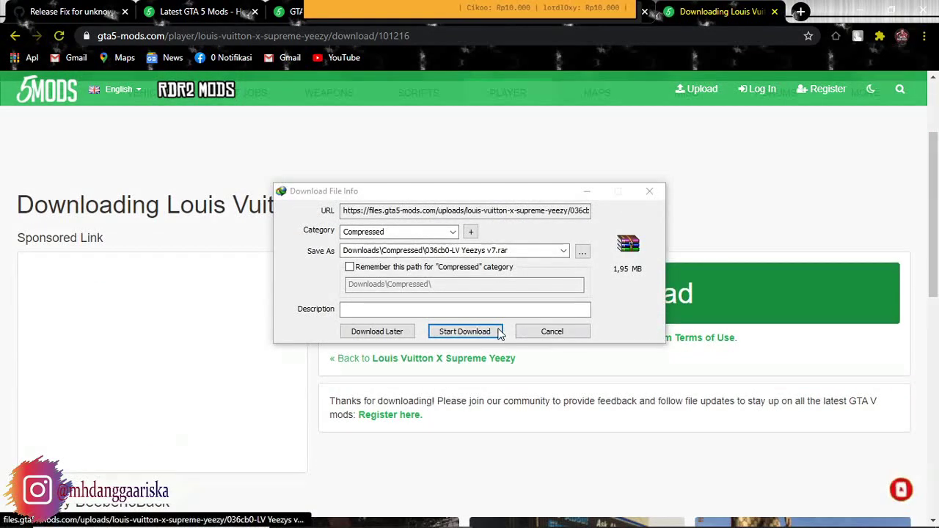
left_click(463, 331)
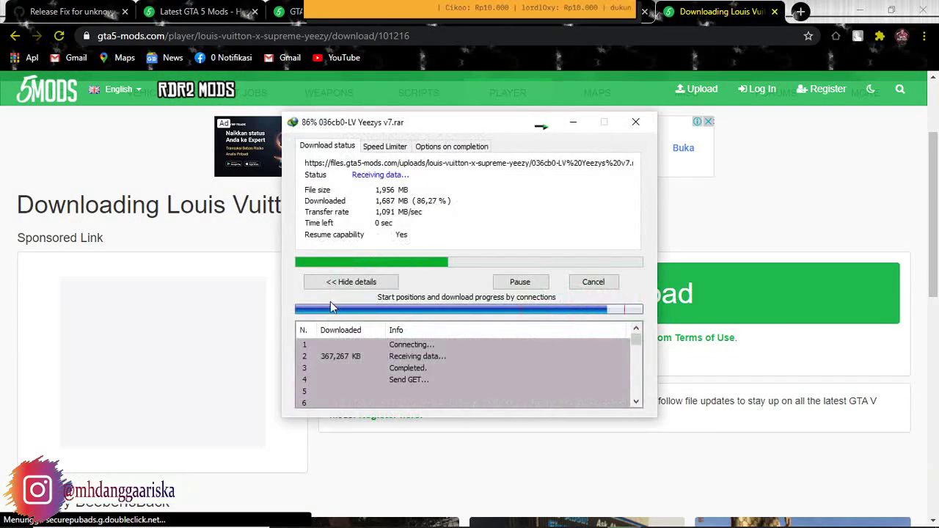
left_click(367, 310)
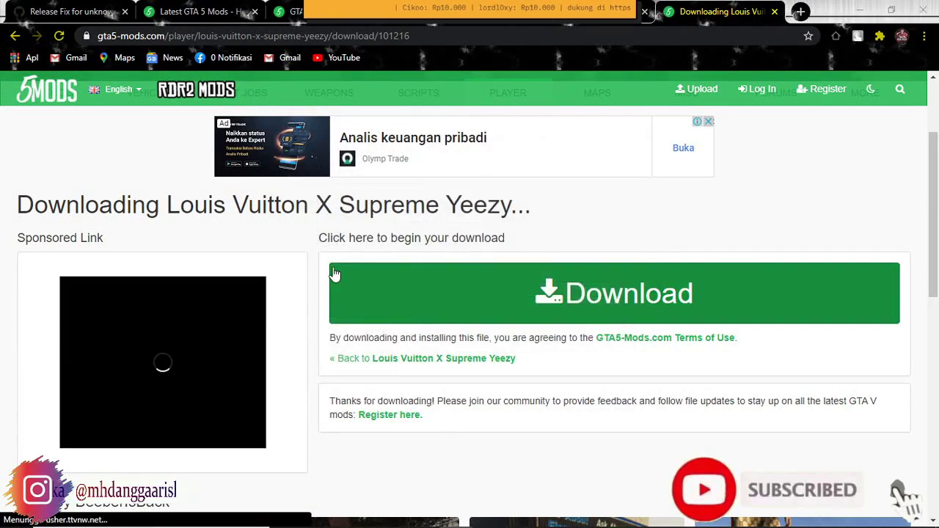
double_click(71, 176)
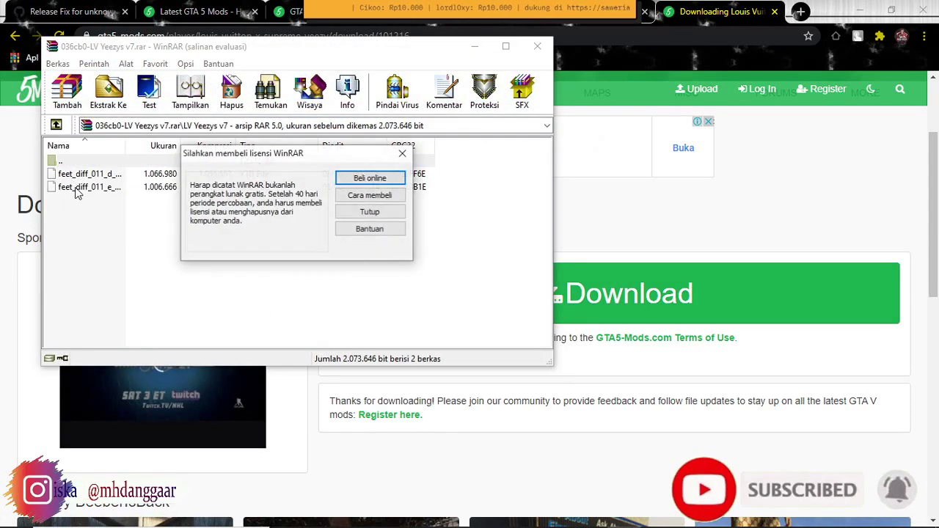
left_click(370, 213)
Copy feet_diff_011_d_uni.ytd and feet_diff_011_e_uni.ytd from the LV Yeezys v7 archive into the Clothing stream folder.
left_click(87, 187)
key("ctrl+a")
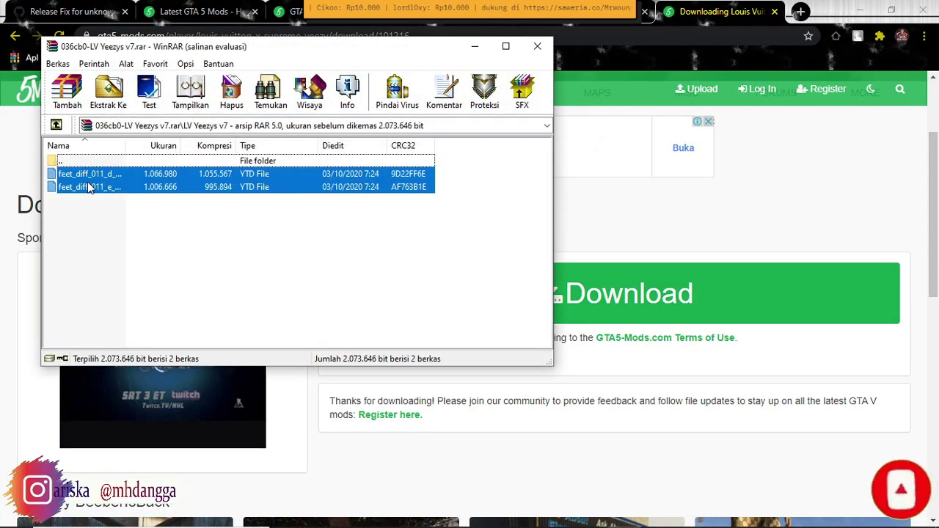
mouse_move(422, 514)
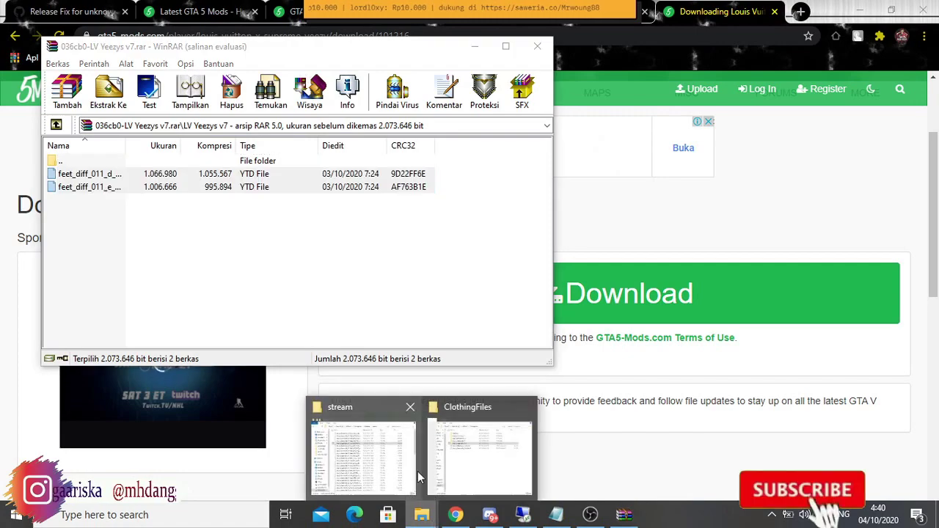
left_click(415, 458)
left_click_drag(155, 185, 519, 209)
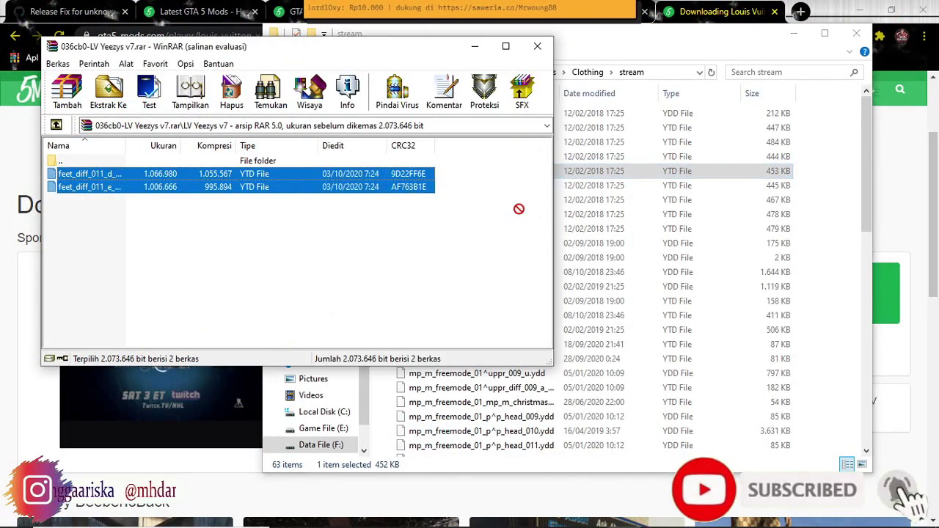
left_click_drag(801, 210, 804, 211)
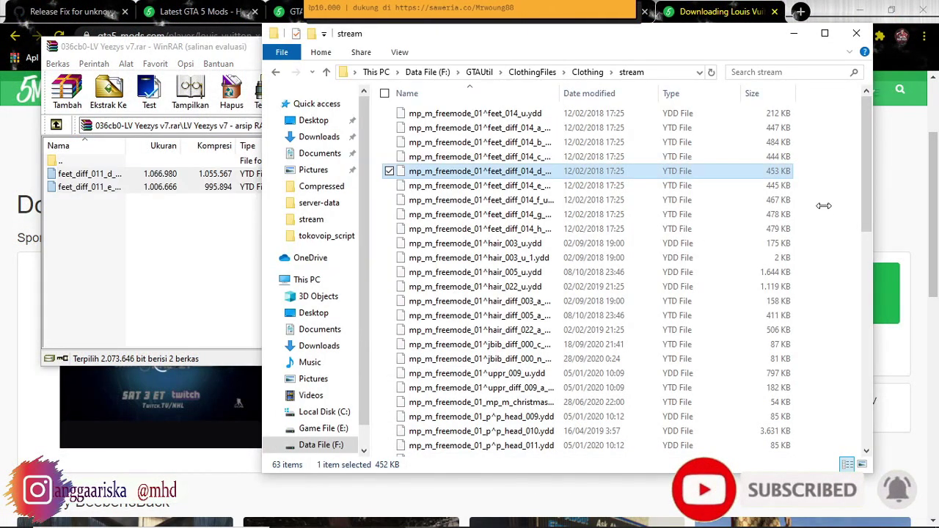
Copy the mp_m_freemode_01^ prefix from the feet_014_u.ydd file name and add it to the front of feet_diff_011_d_uni.ytd.
left_click(459, 143)
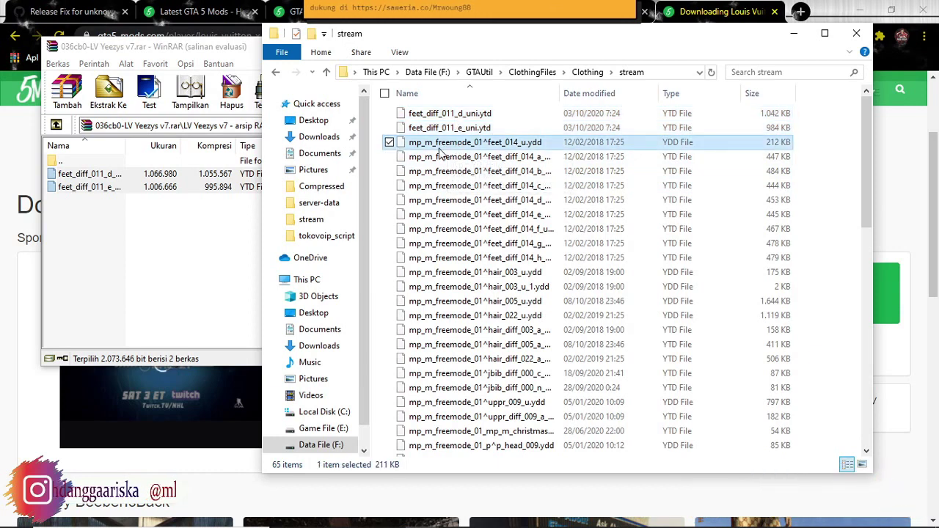
left_click(476, 144)
left_click_drag(488, 142, 400, 152)
key("ctrl+c")
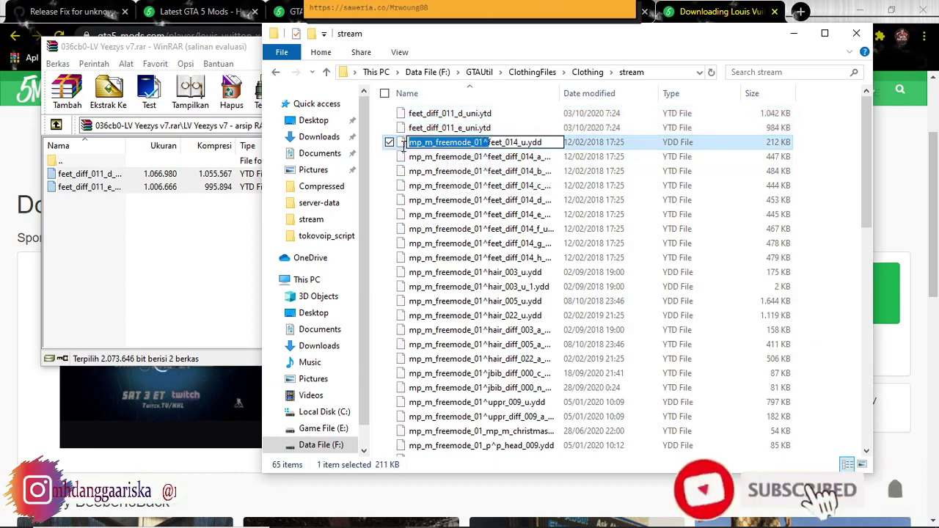
left_click(433, 116)
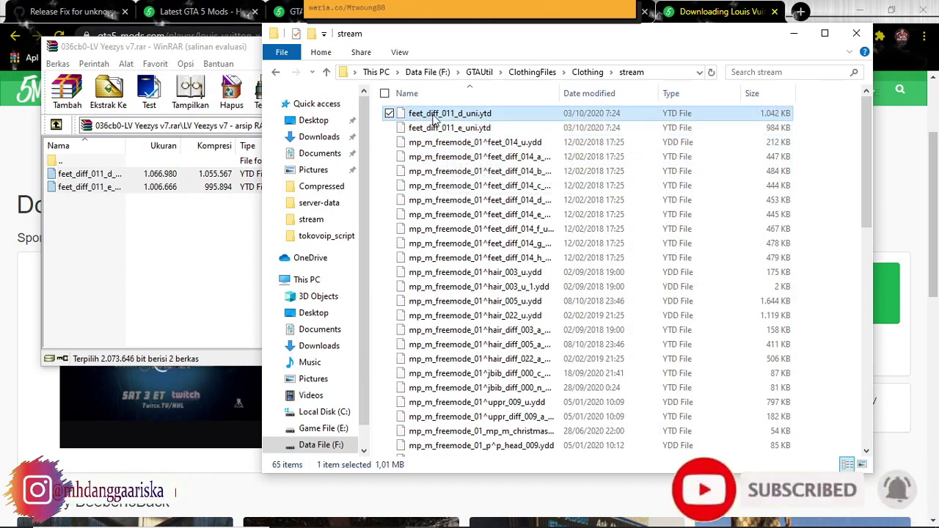
left_click(431, 116)
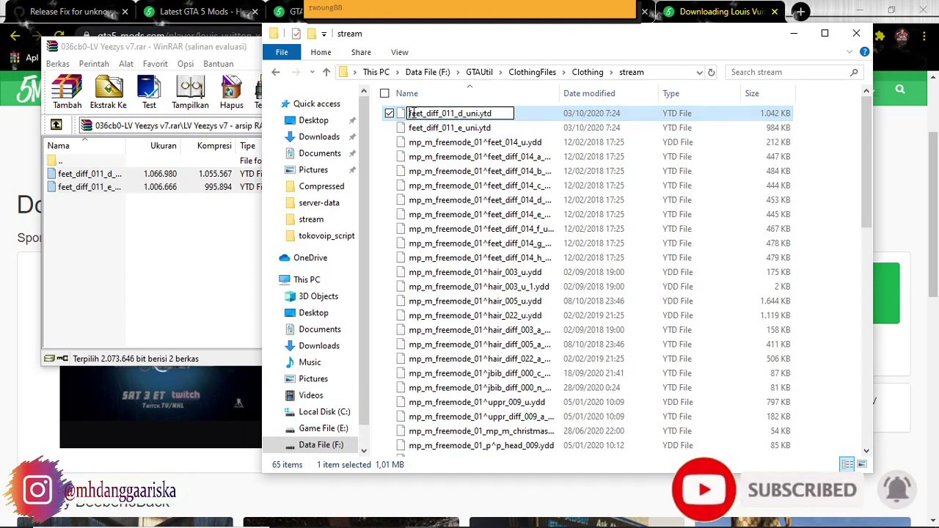
key("ctrl+v")
left_click(439, 127)
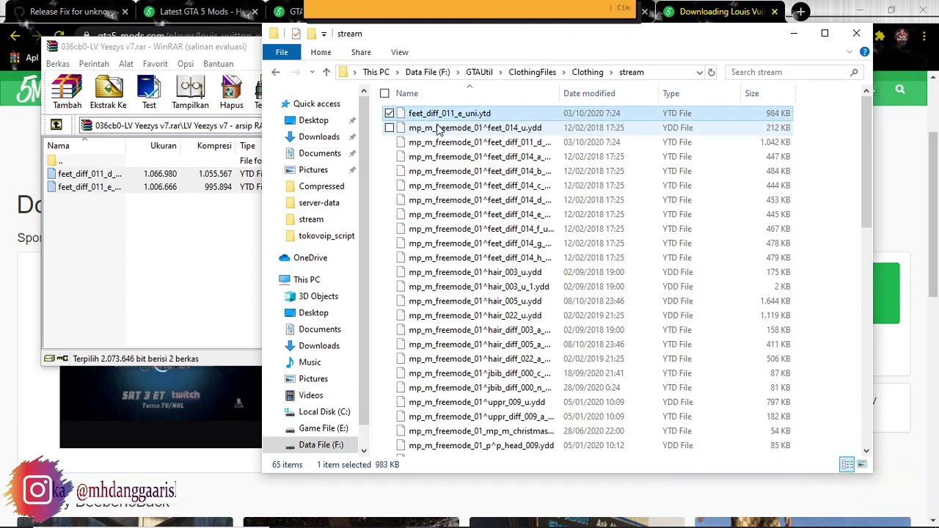
Add the mp_m_freemode_01^ prefix to the front of the feet_diff_011_e_uni.ytd file name in the stream folder.
left_click(468, 113)
key("Home")
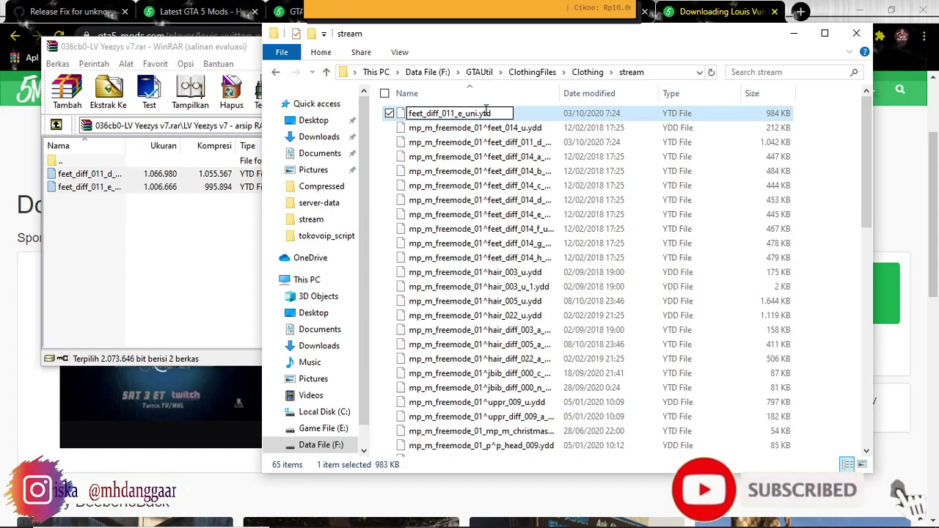
key("ctrl+v")
left_click(522, 185)
Close the LV Yeezys v7 archive and minimize the browser to reveal the desktop's folder windows.
left_click(204, 240)
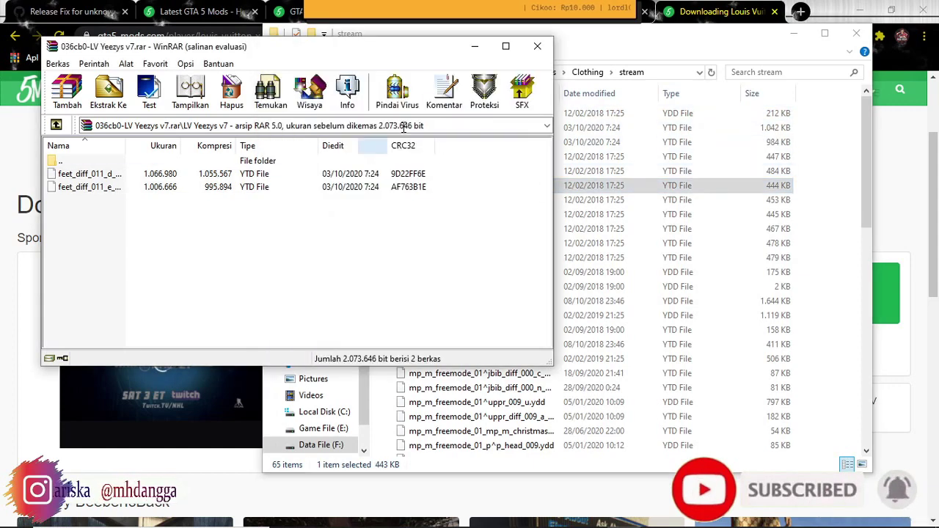
left_click(534, 46)
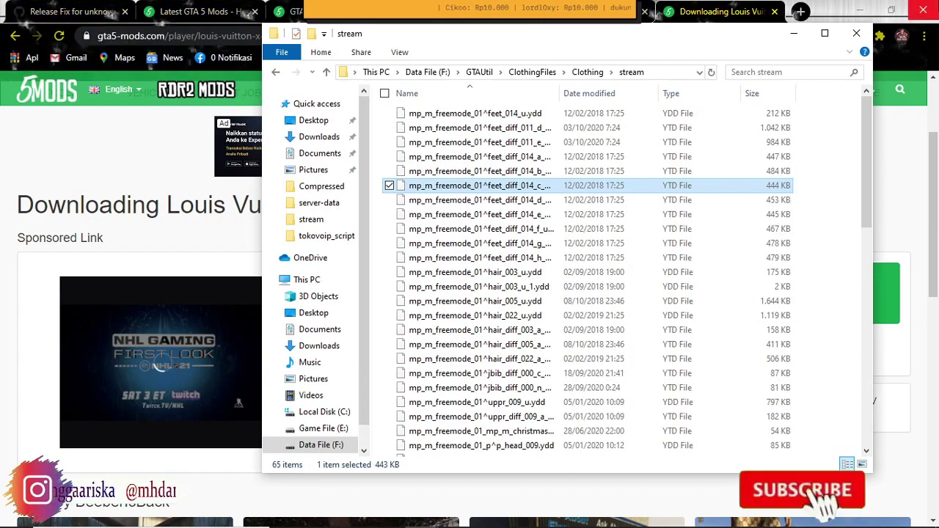
left_click(793, 33)
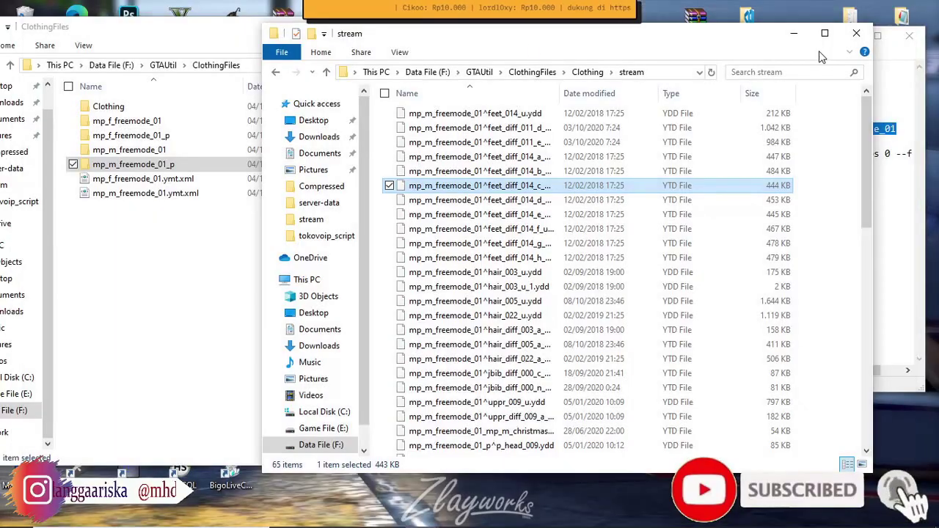
Clear away the separate ClothingFiles window and the Clothing Command.txt notes, keeping the stream folder window centred on the desktop.
left_click(140, 47)
left_click_drag(128, 30, 313, 28)
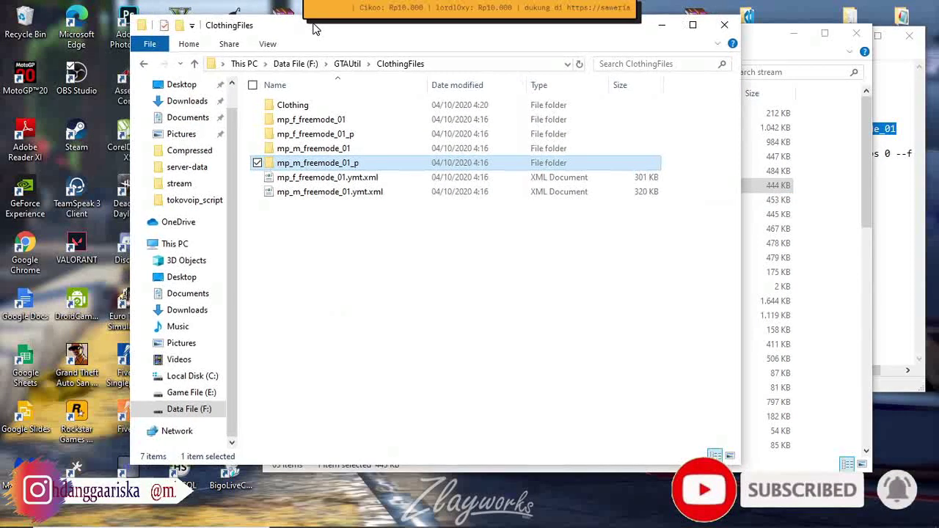
left_click(786, 65)
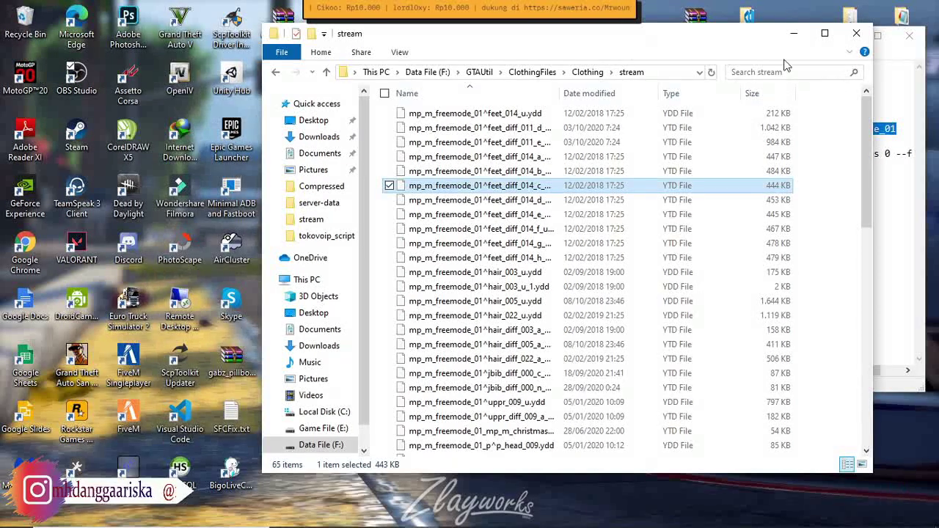
left_click_drag(737, 46, 568, 46)
left_click(848, 51)
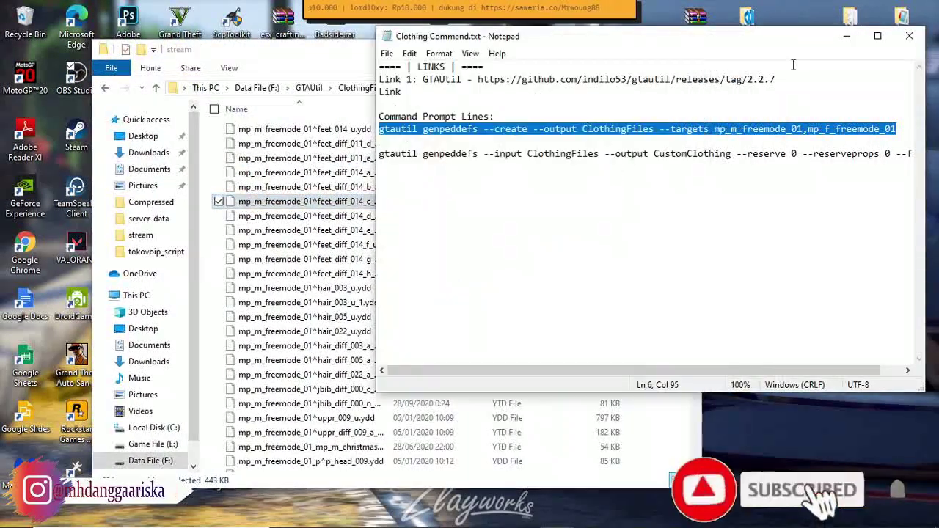
left_click(844, 37)
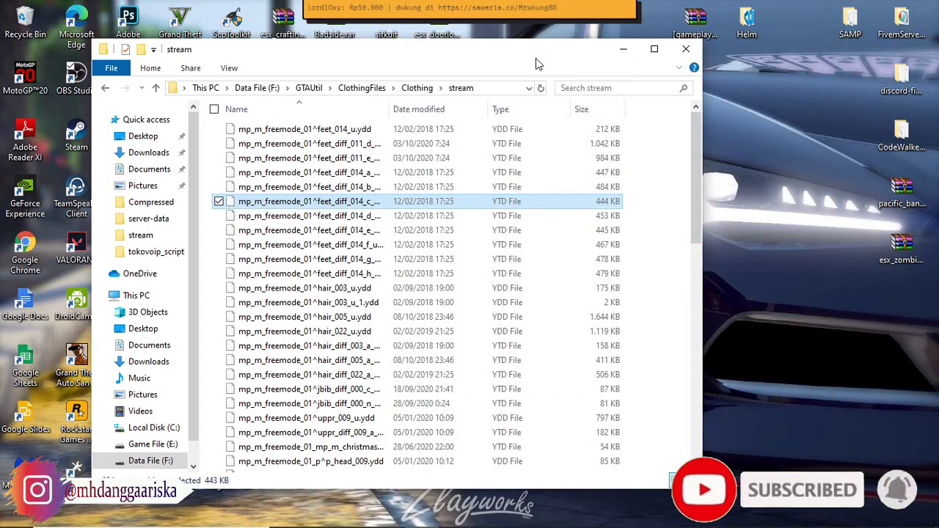
left_click_drag(536, 64, 654, 72)
Go back up from stream to the ClothingFiles folder and open its Clothing folder.
left_click(480, 96)
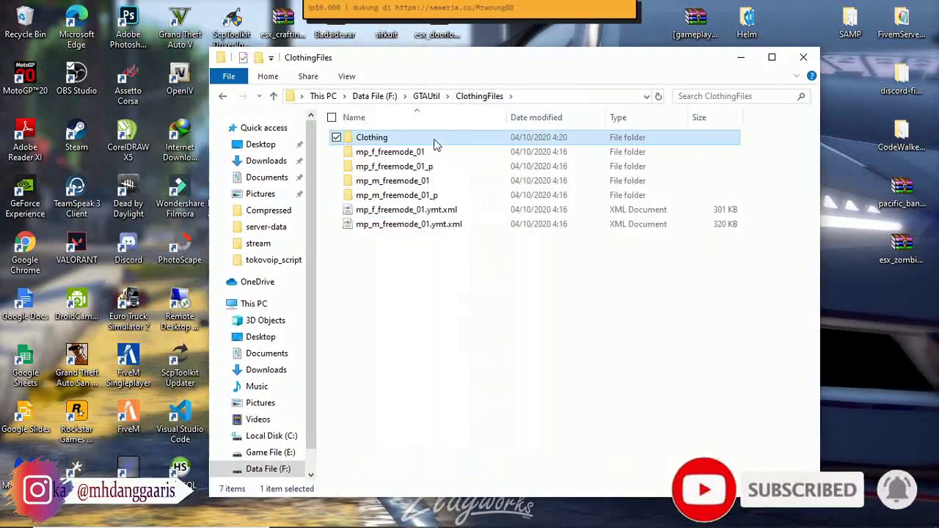
double_click(382, 138)
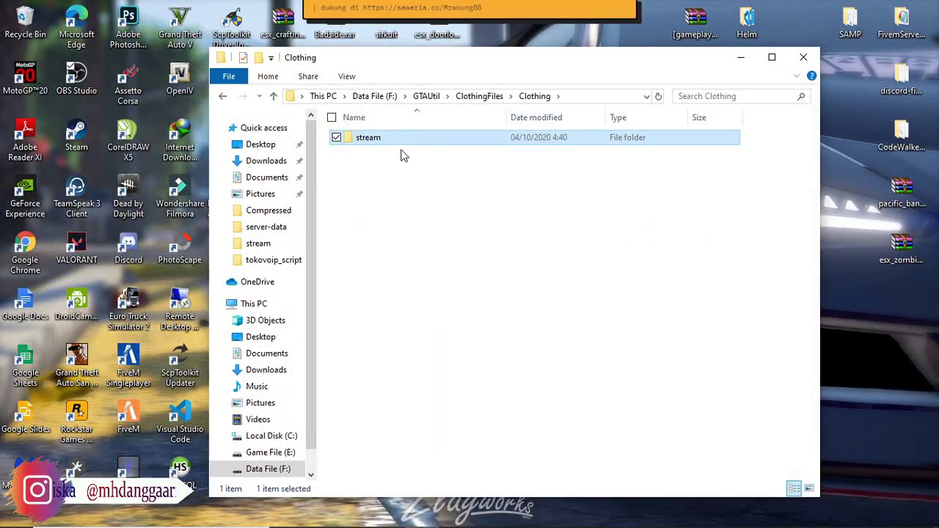
left_click(535, 236)
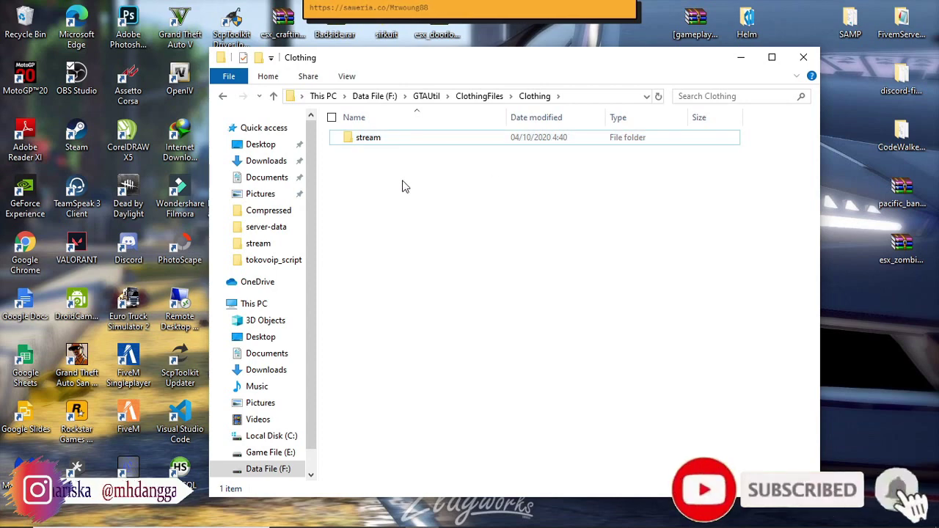